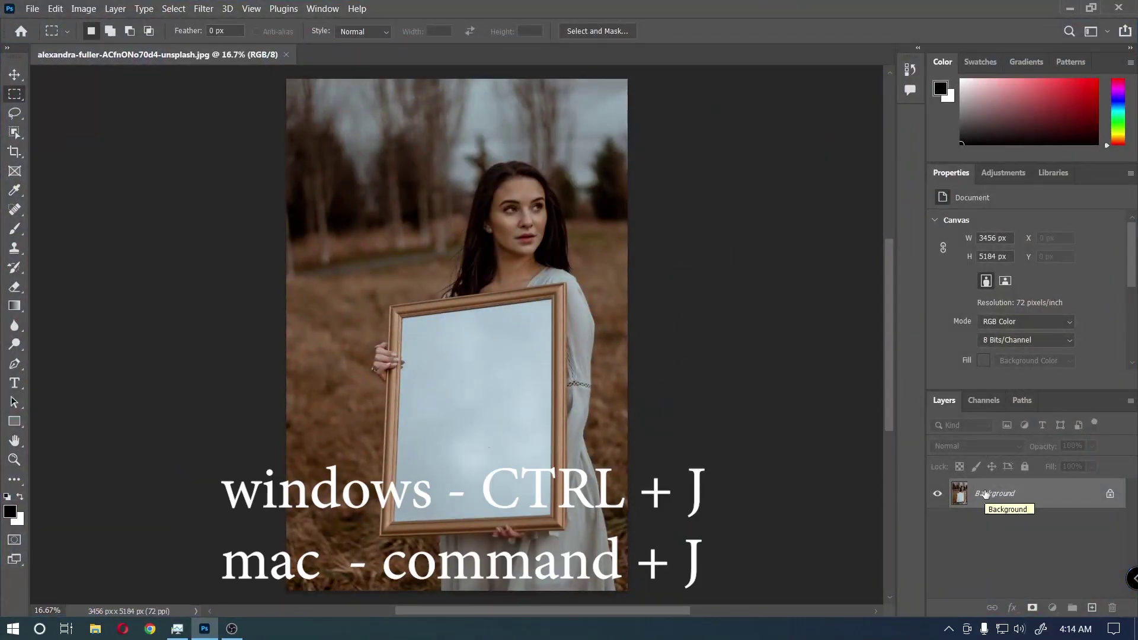
- Duplicate the Background as Layer 1 and add an empty Layer 2 above it
{"action": "left_click_drag", "start_coordinate": [985, 494], "coordinate": [984, 491]}
{"action": "key", "text": "ctrl+j"}
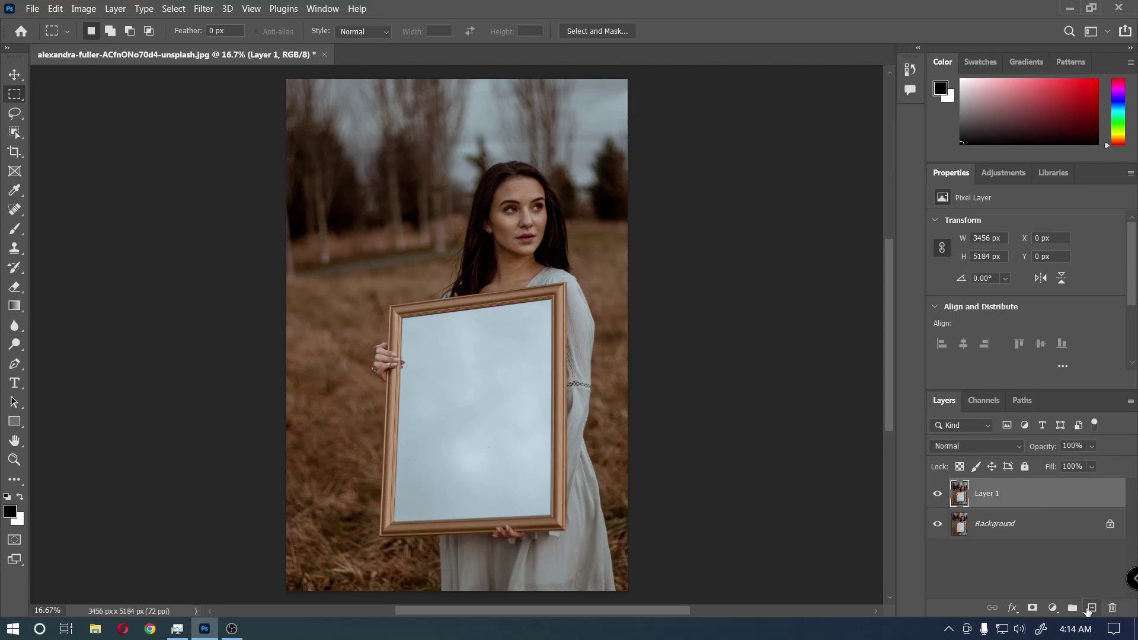
{"action": "left_click", "coordinate": [1090, 609]}
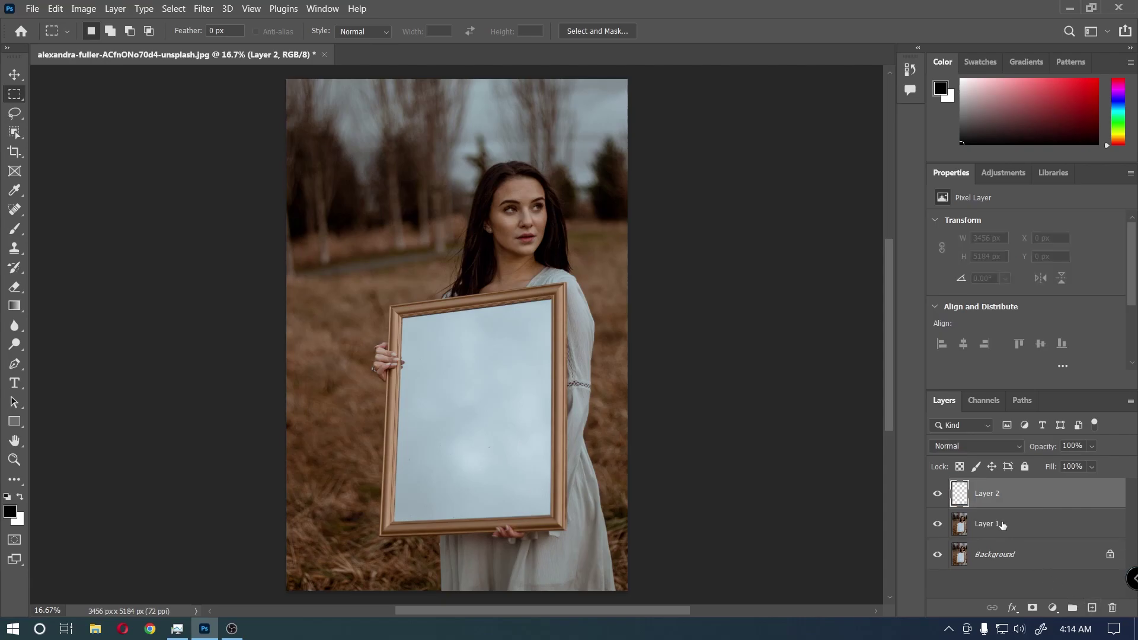
- Convert Layer 1 to a smart object and open its contents as Layer 11.psb
{"action": "left_click", "coordinate": [1001, 524]}
{"action": "right_click", "coordinate": [1001, 526]}
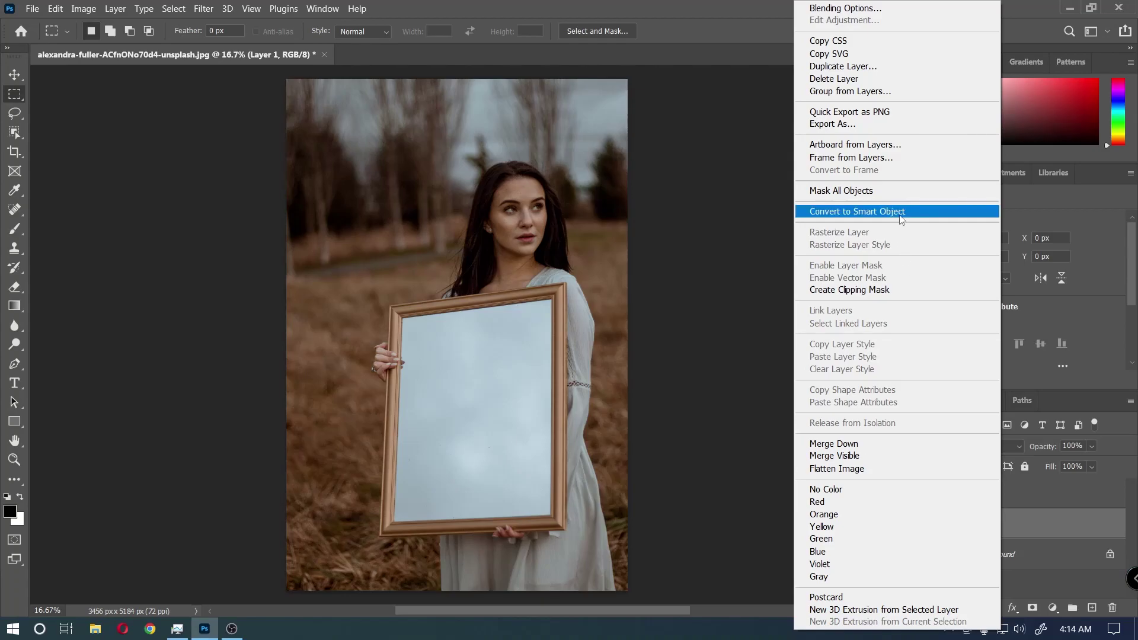
{"action": "left_click", "coordinate": [902, 213]}
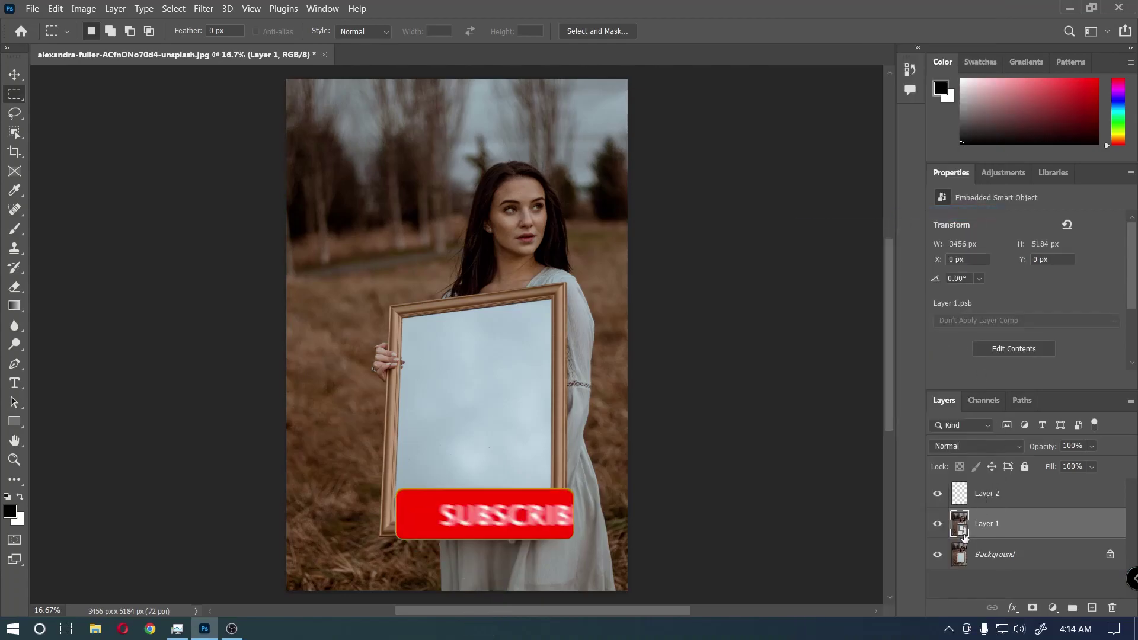
{"action": "double_click", "coordinate": [960, 523]}
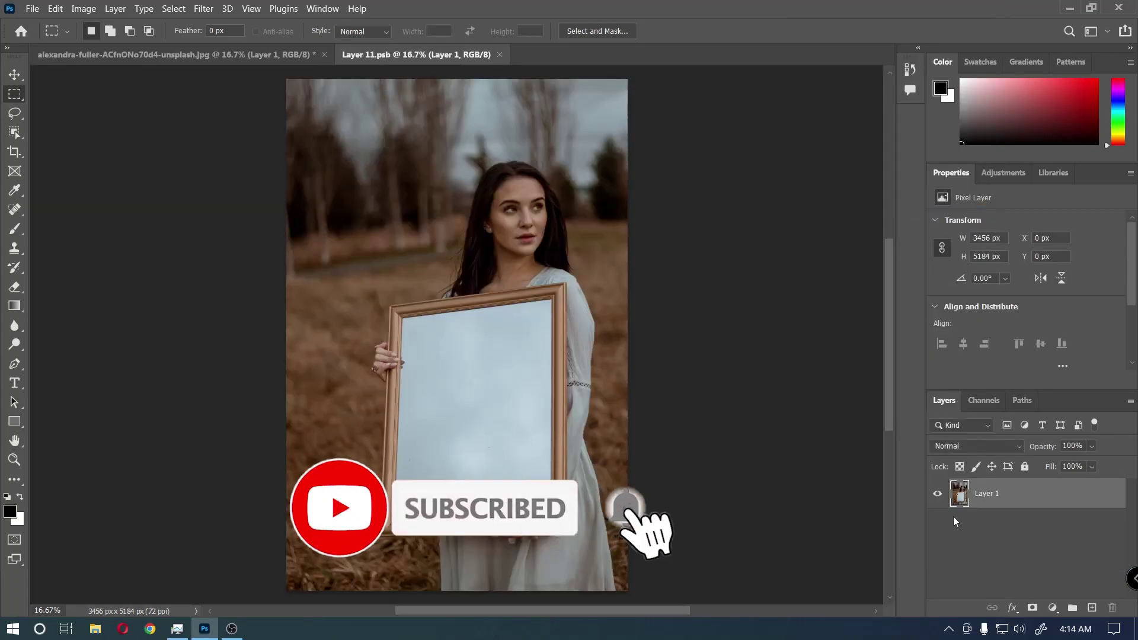
- Select the empty Layer 2 in the original photo, then return to Layer 11.psb
{"action": "left_click", "coordinate": [266, 62]}
{"action": "left_click", "coordinate": [997, 504]}
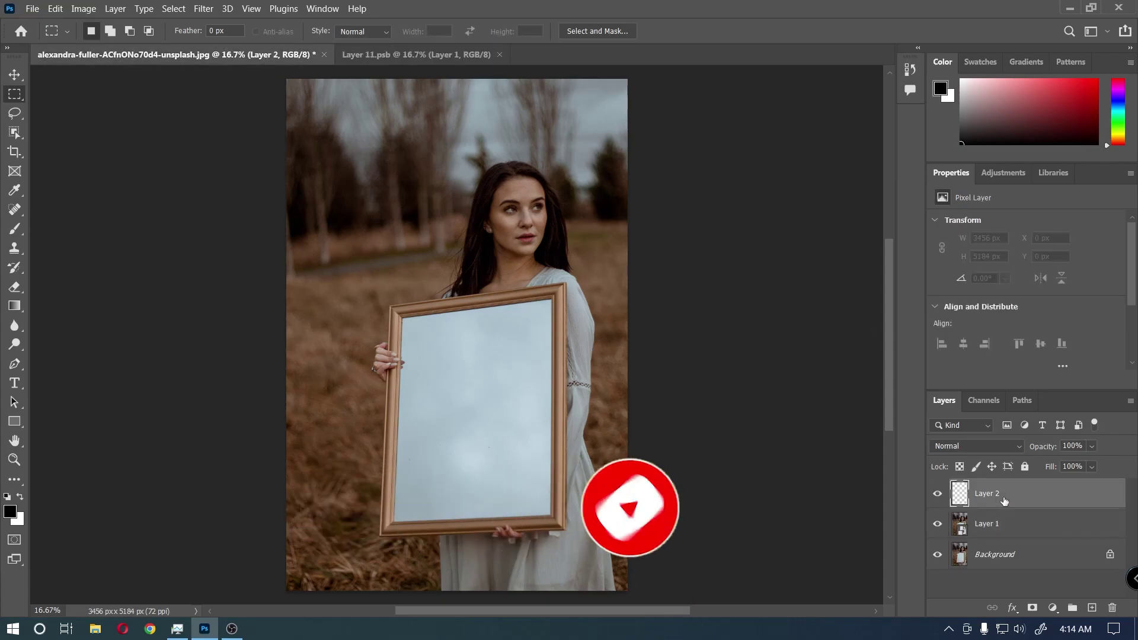
{"action": "left_click", "coordinate": [421, 57]}
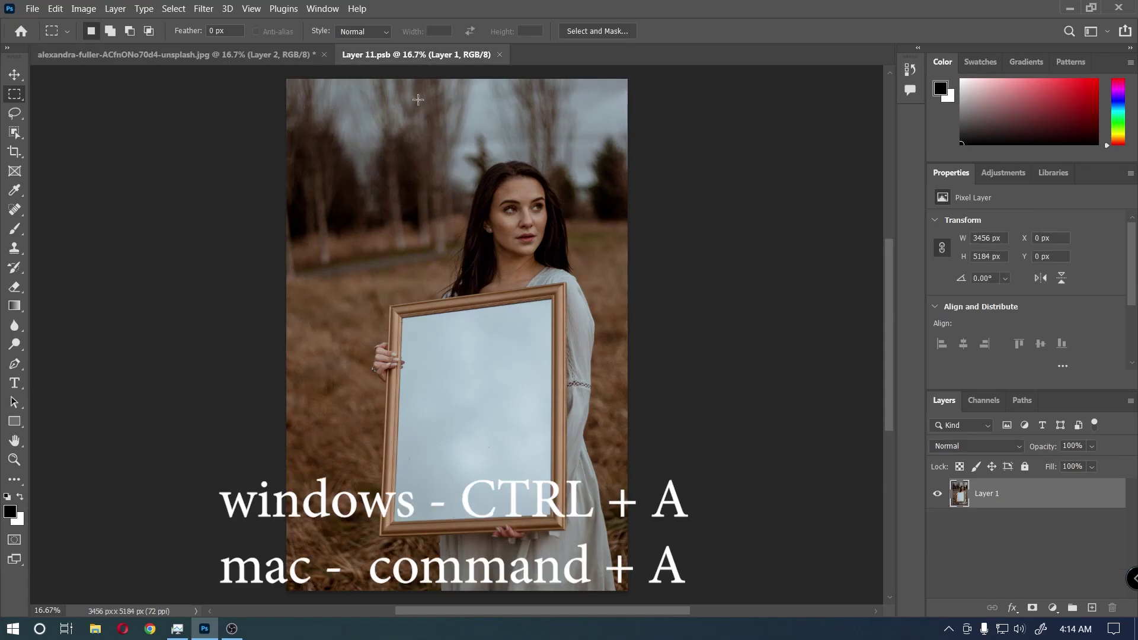
- Select all of Layer 11.psb, copy it, and return to the original photo document
{"action": "key", "text": "ctrl+a"}
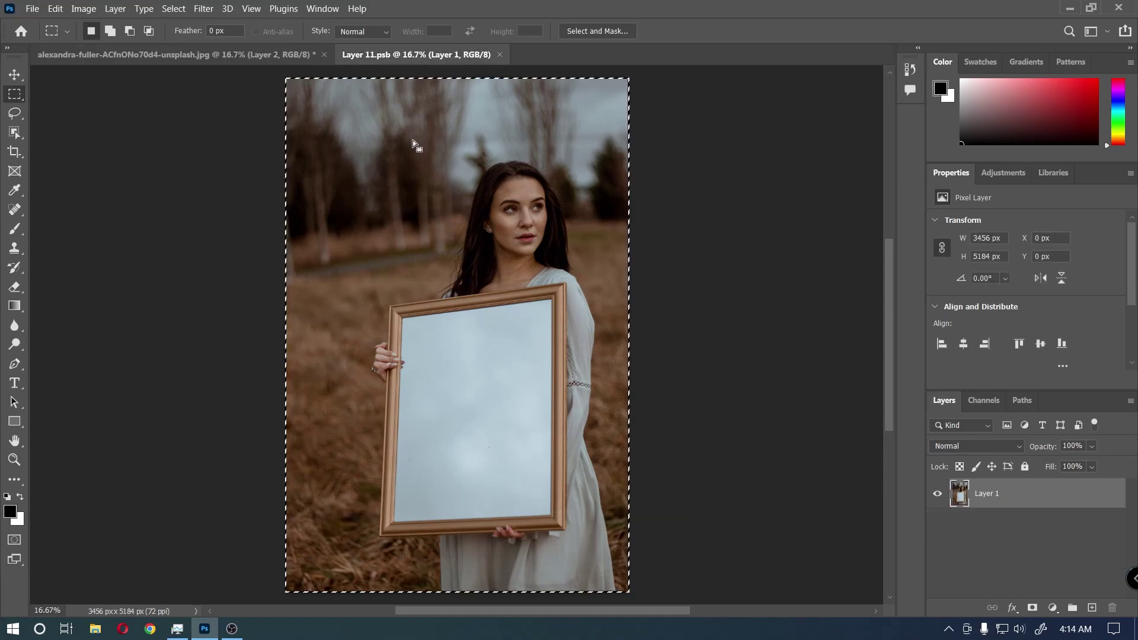
{"action": "left_click", "coordinate": [55, 9]}
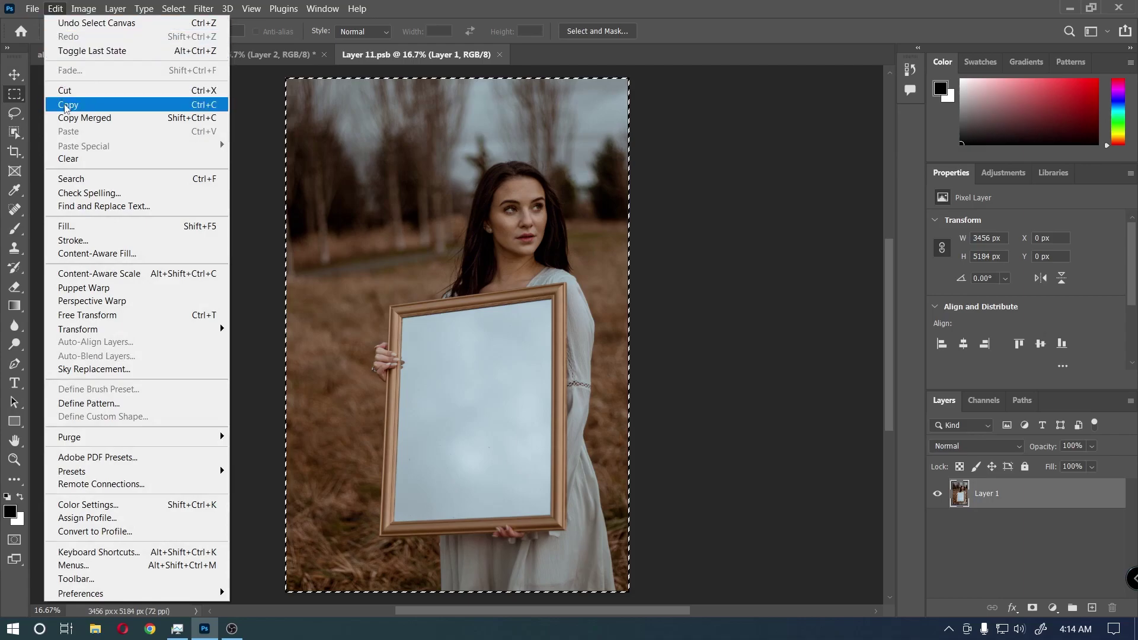
{"action": "left_click", "coordinate": [67, 106]}
{"action": "left_click", "coordinate": [126, 57]}
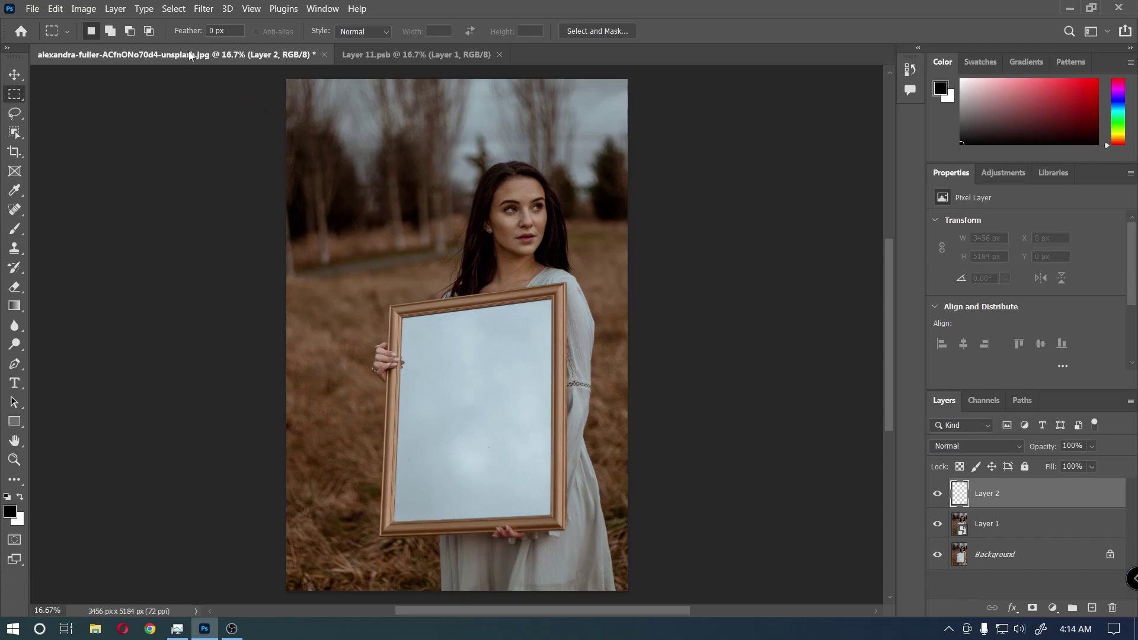
{"action": "left_click", "coordinate": [203, 8]}
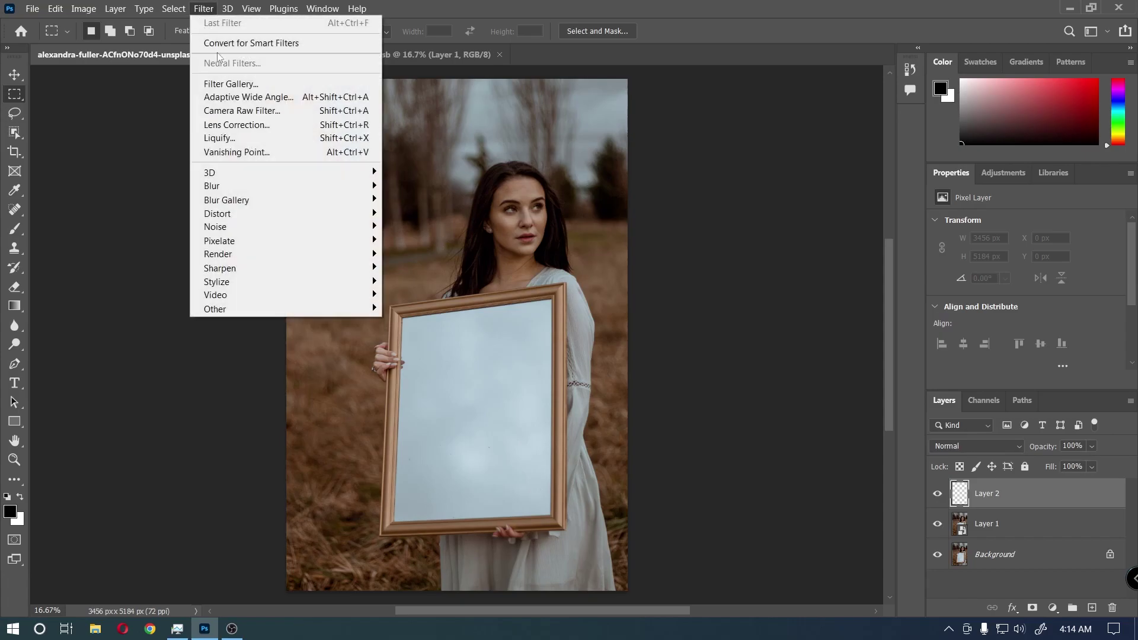
- Open Vanishing Point and place the plane's top-left and top-right corners on the frame glass
{"action": "left_click", "coordinate": [253, 155]}
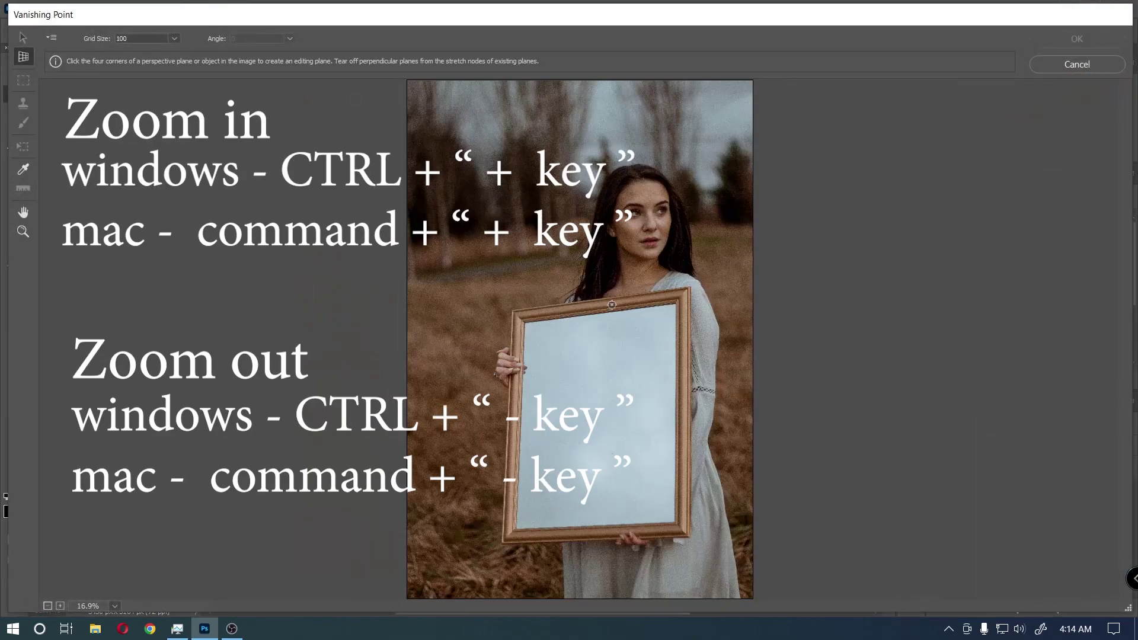
{"action": "scroll", "coordinate": [611, 305], "scroll_direction": "up", "scroll_amount": 1}
{"action": "scroll", "coordinate": [611, 305], "scroll_direction": "up", "scroll_amount": 1}
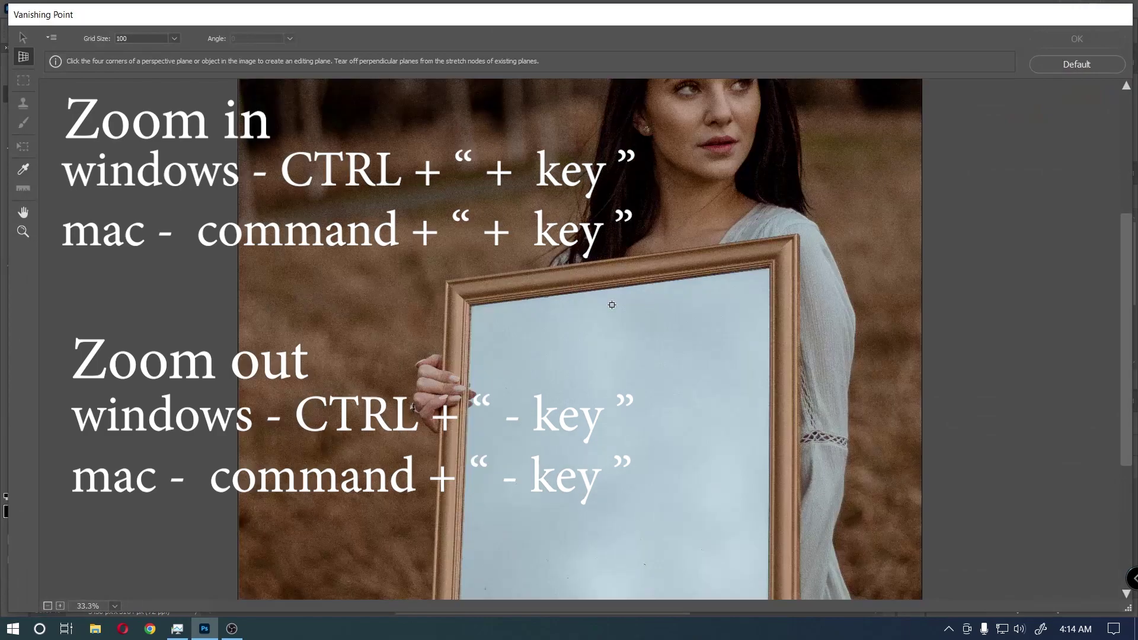
{"action": "scroll", "coordinate": [612, 304], "scroll_direction": "up", "scroll_amount": 2}
{"action": "scroll", "coordinate": [611, 305], "scroll_direction": "up", "scroll_amount": 1}
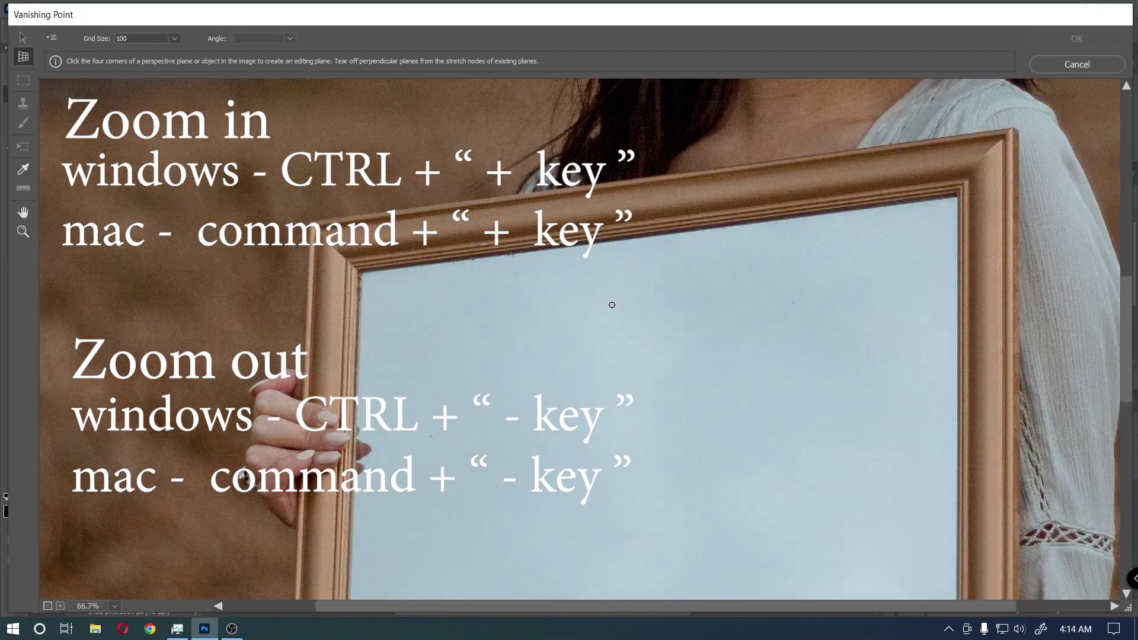
{"action": "left_click", "coordinate": [359, 273]}
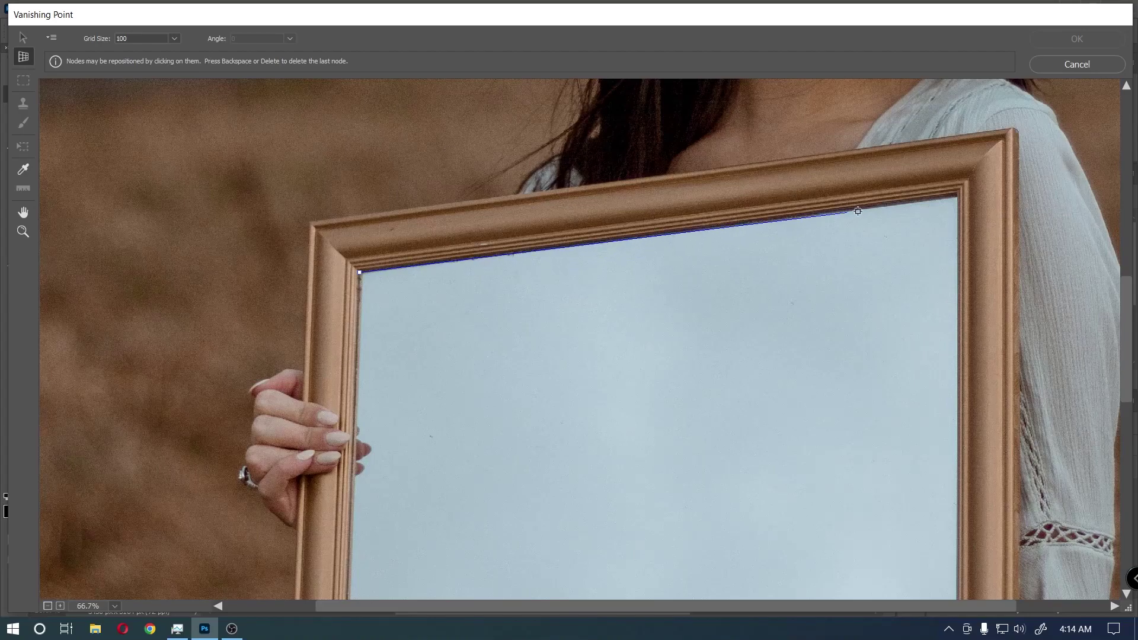
{"action": "left_click", "coordinate": [954, 198]}
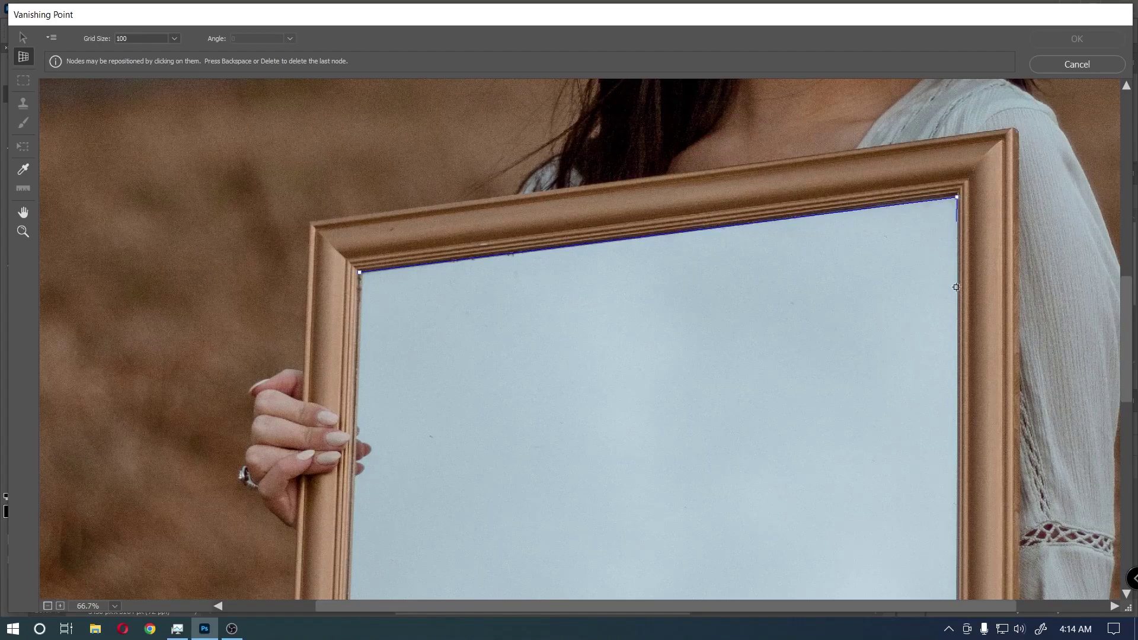
- Place the bottom-right and bottom-left corners to close the perspective plane
{"action": "key", "text": "space"}
{"action": "left_click_drag", "start_coordinate": [951, 385], "coordinate": [907, 198]}
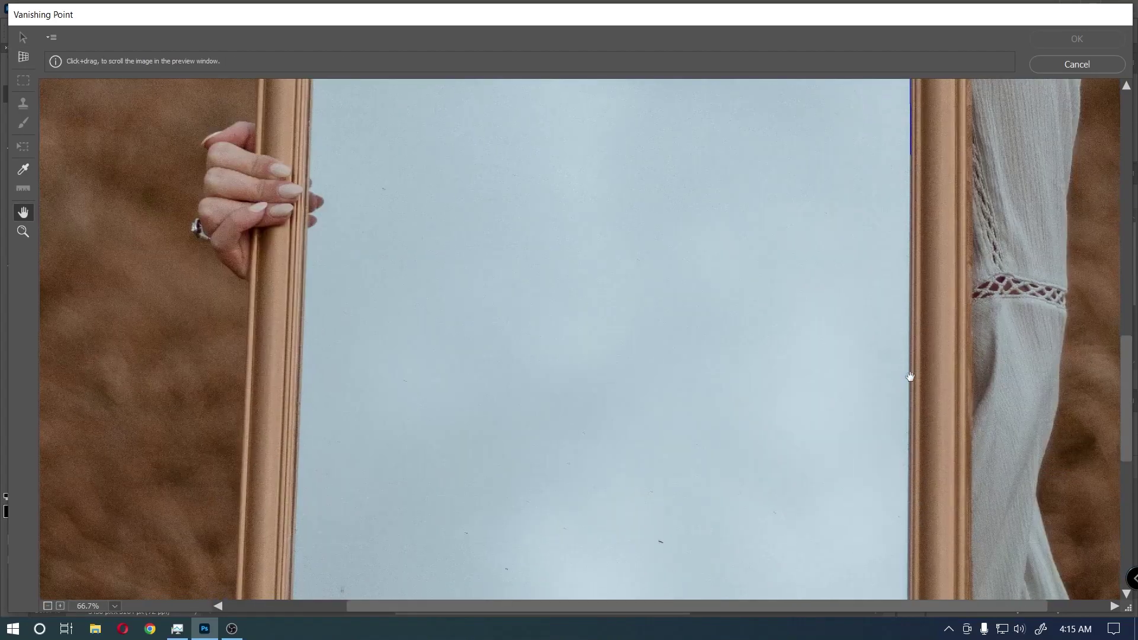
{"action": "left_click_drag", "start_coordinate": [909, 376], "coordinate": [901, 358]}
{"action": "left_click_drag", "start_coordinate": [895, 462], "coordinate": [891, 302]}
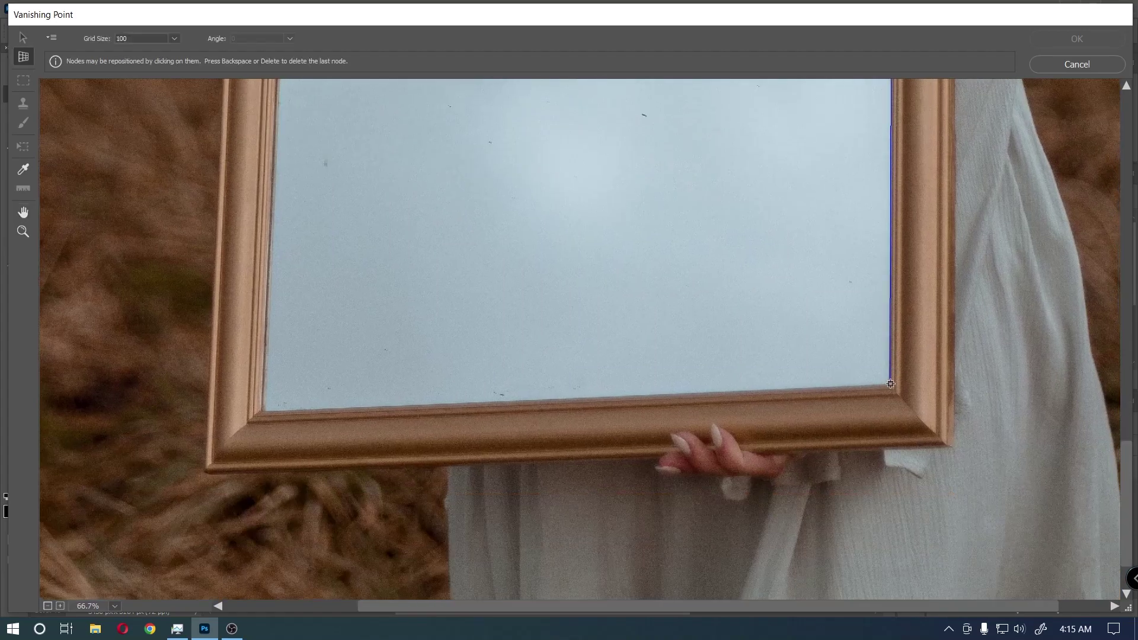
{"action": "left_click", "coordinate": [891, 384]}
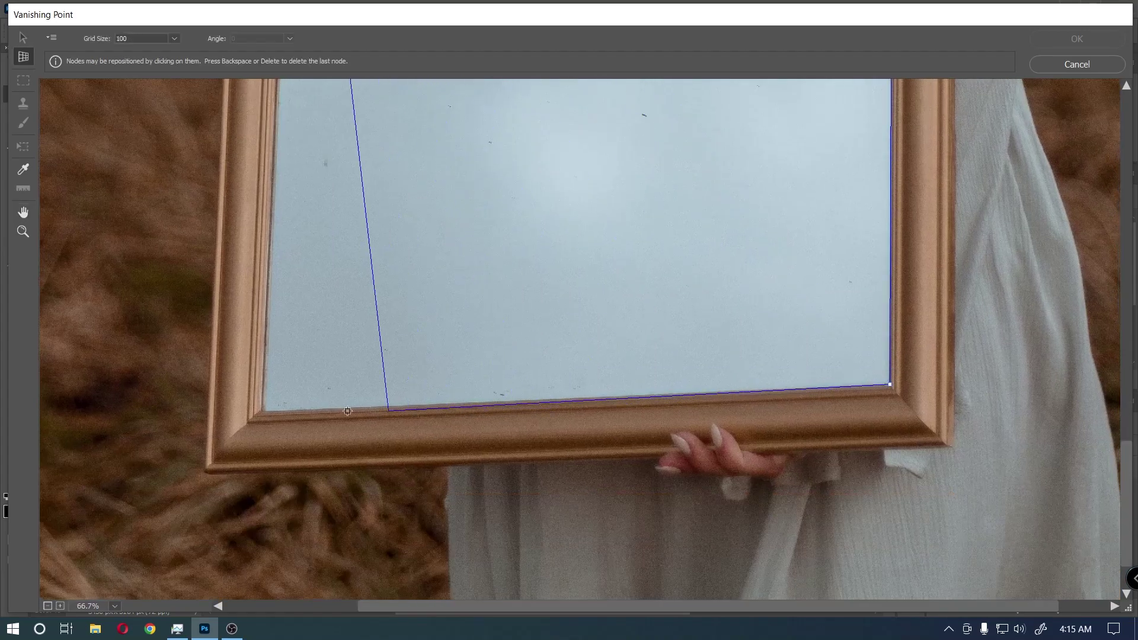
{"action": "left_click", "coordinate": [261, 410]}
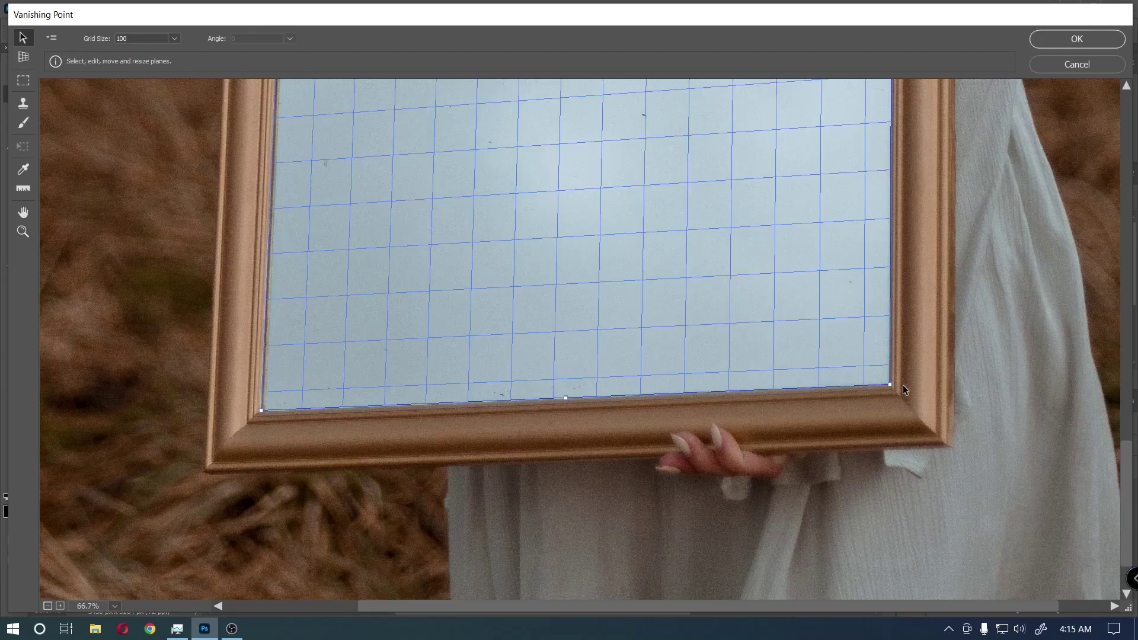
- Fit the plane's bottom-right corner onto the glass's inner edge
{"action": "scroll", "coordinate": [902, 385], "scroll_direction": "up", "scroll_amount": 2}
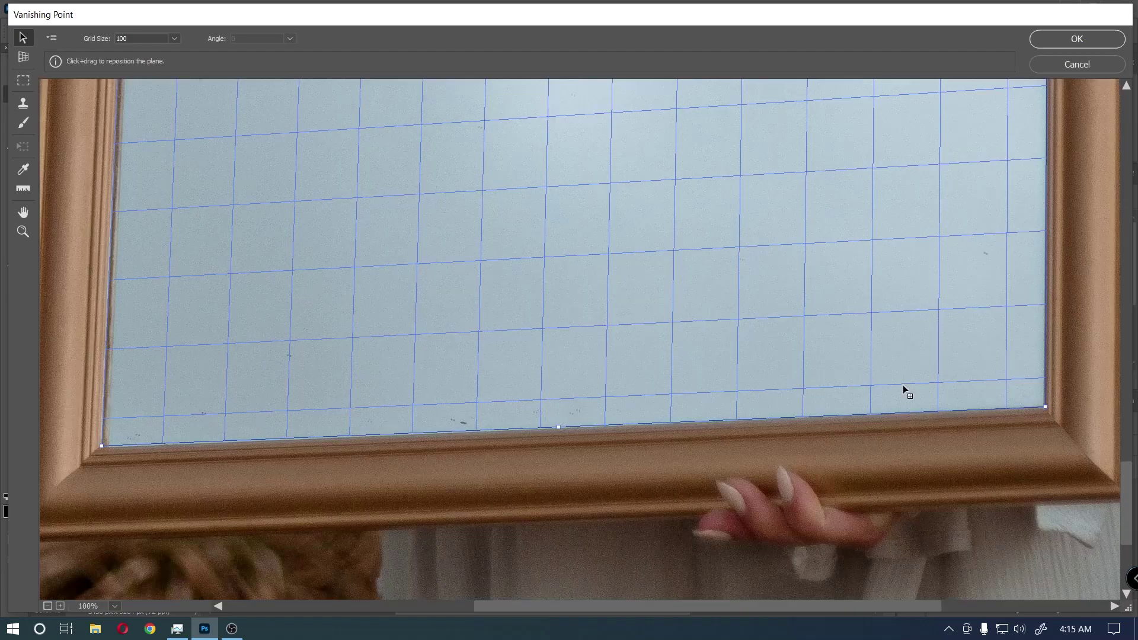
{"action": "scroll", "coordinate": [902, 385], "scroll_direction": "up", "scroll_amount": 1}
{"action": "key", "text": "h"}
{"action": "left_click_drag", "start_coordinate": [940, 388], "coordinate": [435, 326]}
{"action": "key", "text": "v"}
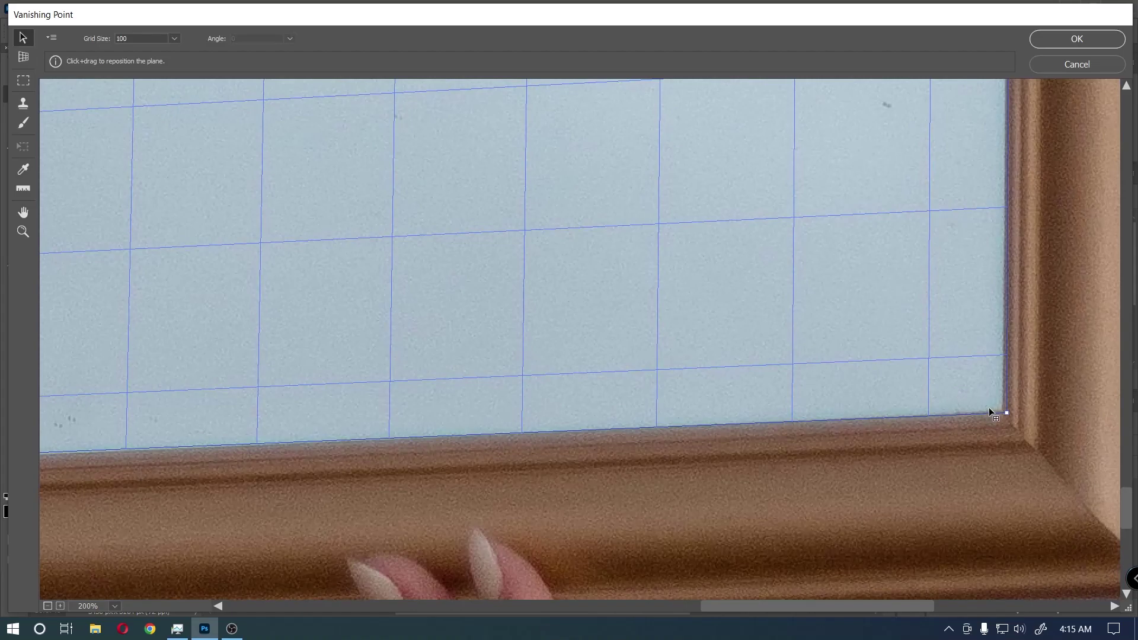
{"action": "left_click_drag", "start_coordinate": [1006, 414], "coordinate": [1004, 412]}
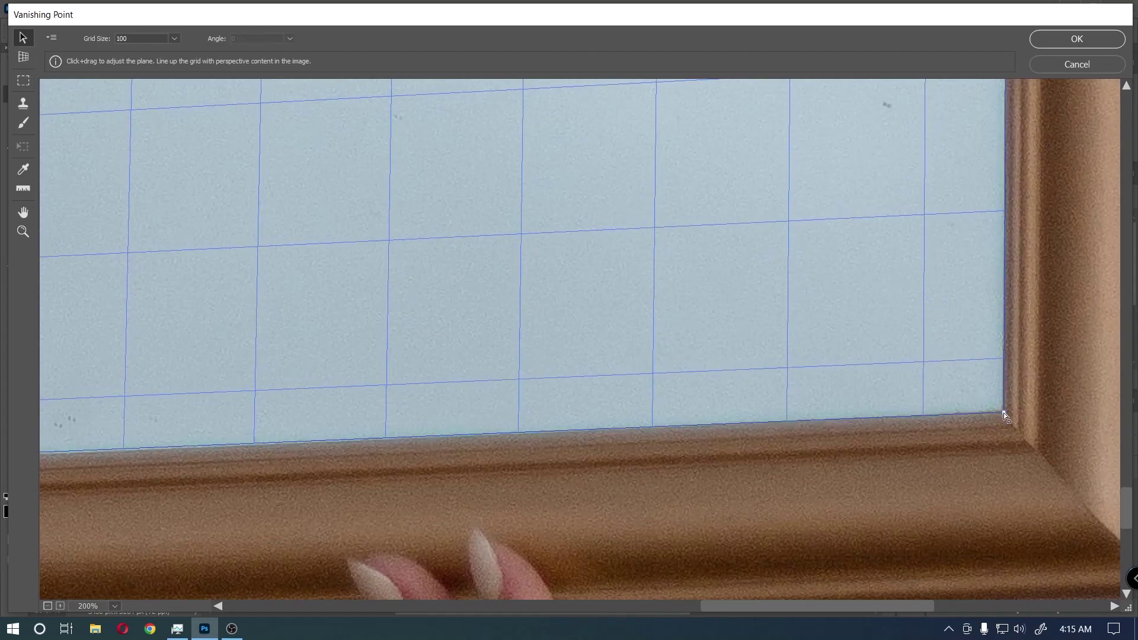
- Fit the bottom-left plane corner into the glass's inner corner
{"action": "key", "text": "h"}
{"action": "left_click_drag", "start_coordinate": [892, 382], "coordinate": [952, 381]}
{"action": "left_click_drag", "start_coordinate": [113, 379], "coordinate": [409, 378]}
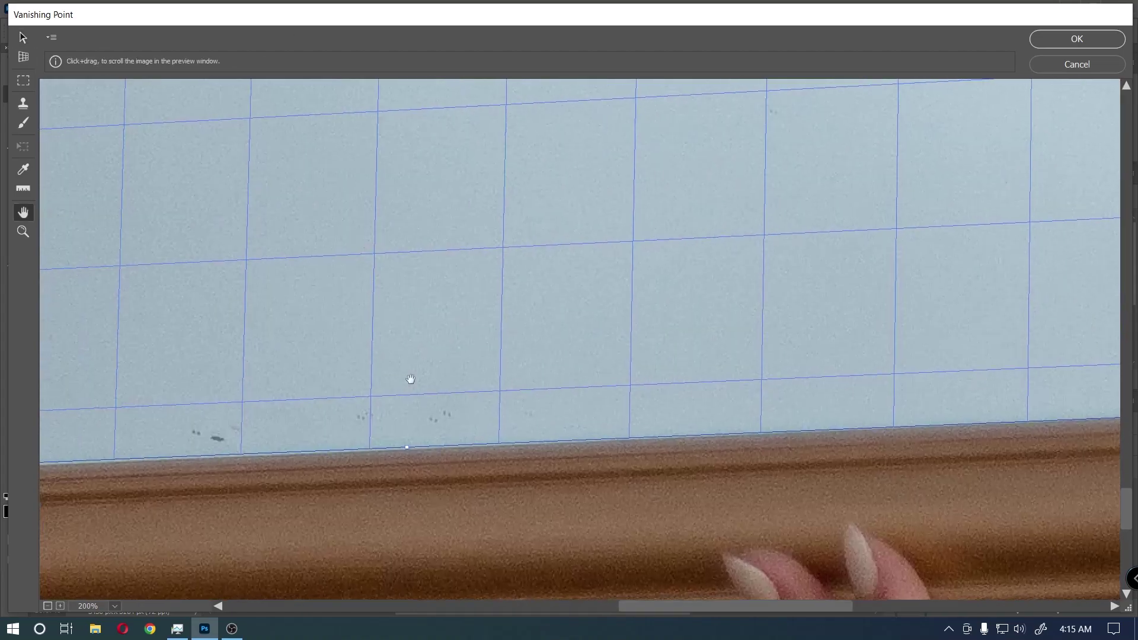
{"action": "left_click_drag", "start_coordinate": [317, 375], "coordinate": [884, 360]}
{"action": "left_click_drag", "start_coordinate": [113, 389], "coordinate": [186, 389]}
{"action": "key", "text": "v"}
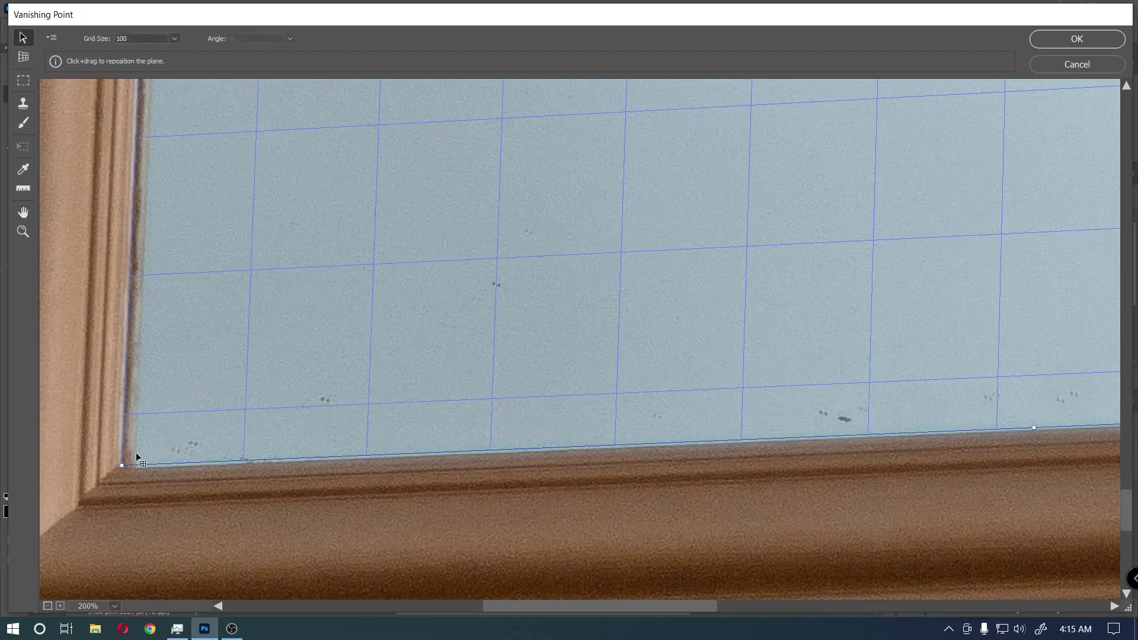
{"action": "left_click_drag", "start_coordinate": [122, 464], "coordinate": [133, 464]}
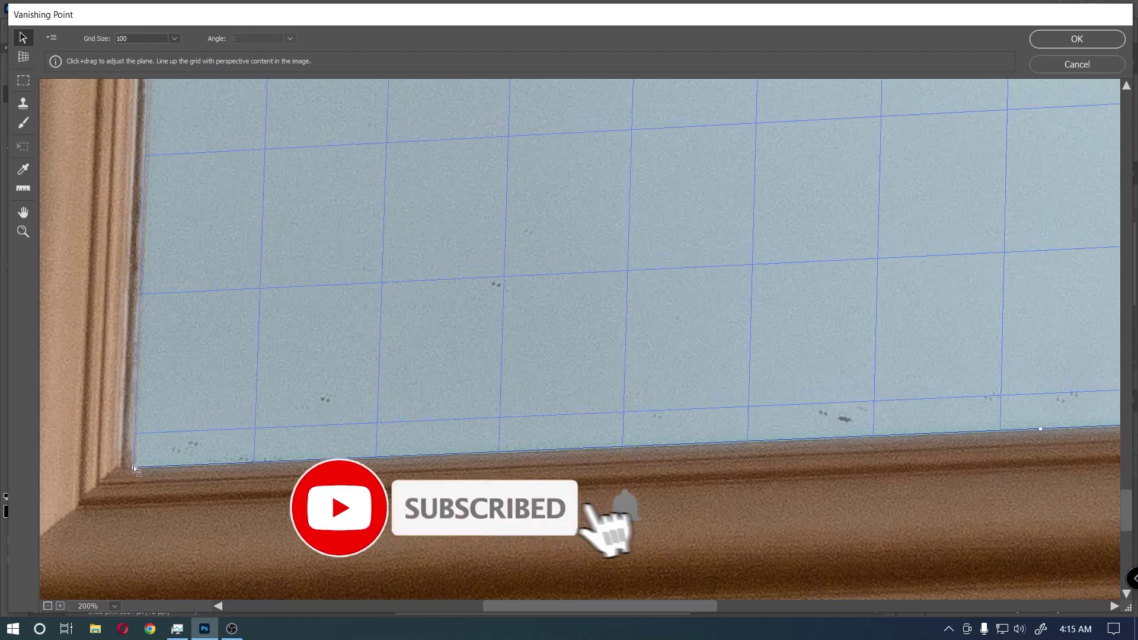
- Move up the frame's left side and fit the top-left plane corner into the glass corner
{"action": "key", "text": "h"}
{"action": "left_click_drag", "start_coordinate": [265, 183], "coordinate": [249, 348]}
{"action": "left_click_drag", "start_coordinate": [236, 177], "coordinate": [236, 402]}
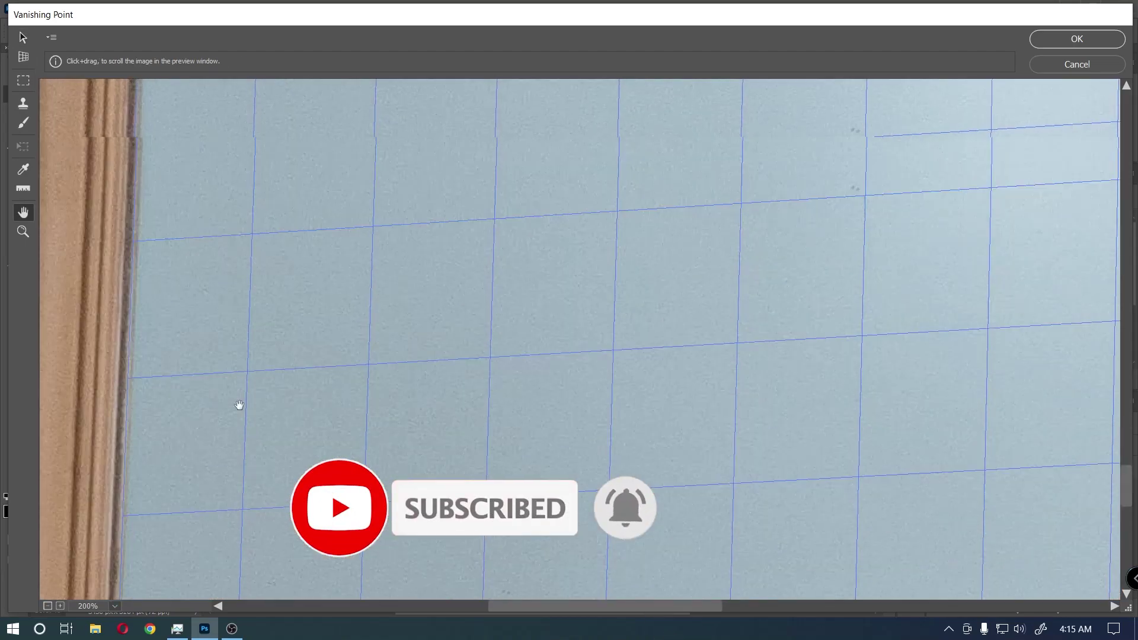
{"action": "left_click_drag", "start_coordinate": [244, 144], "coordinate": [247, 460]}
{"action": "left_click_drag", "start_coordinate": [271, 123], "coordinate": [261, 418]}
{"action": "key", "text": "v"}
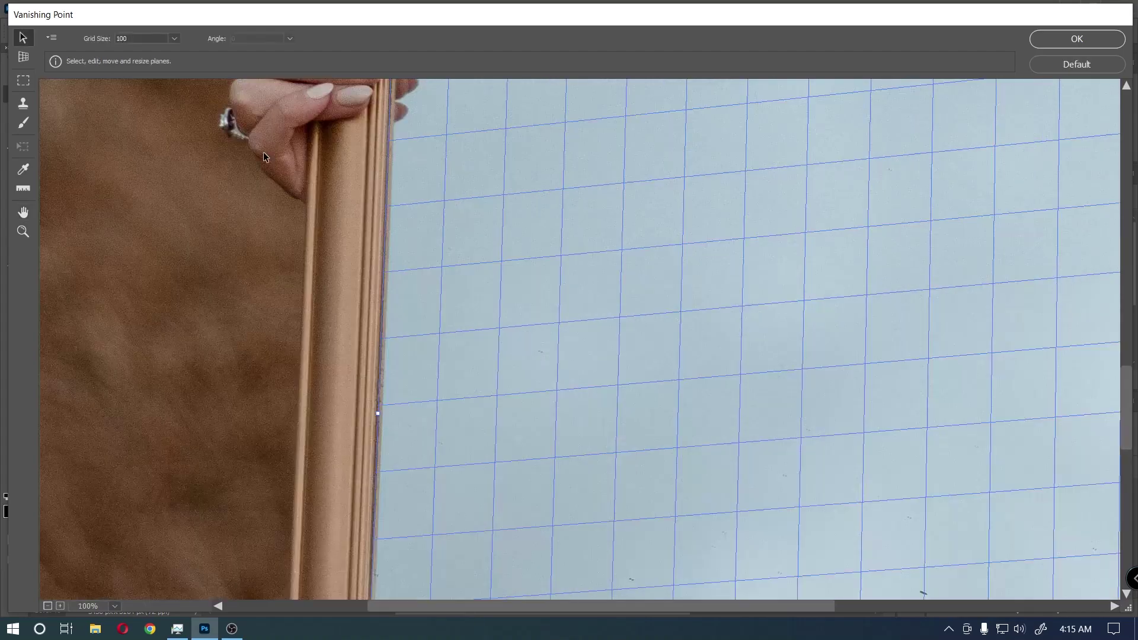
{"action": "key", "text": "h"}
{"action": "left_click_drag", "start_coordinate": [543, 167], "coordinate": [506, 458]}
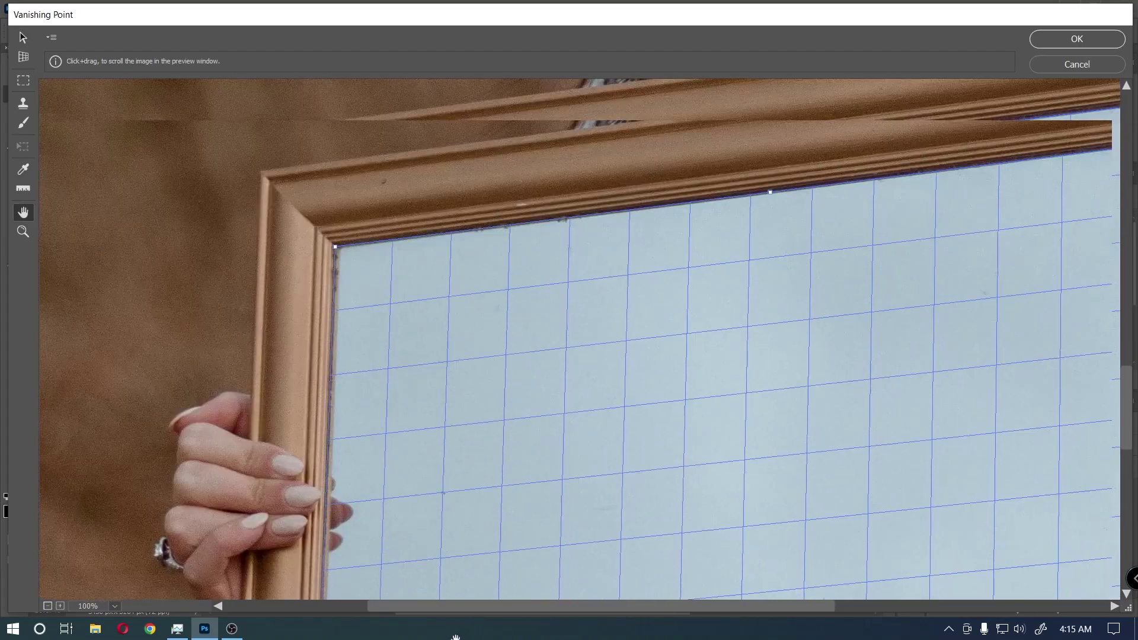
{"action": "key", "text": "v"}
{"action": "key", "text": "ctrl+plus"}
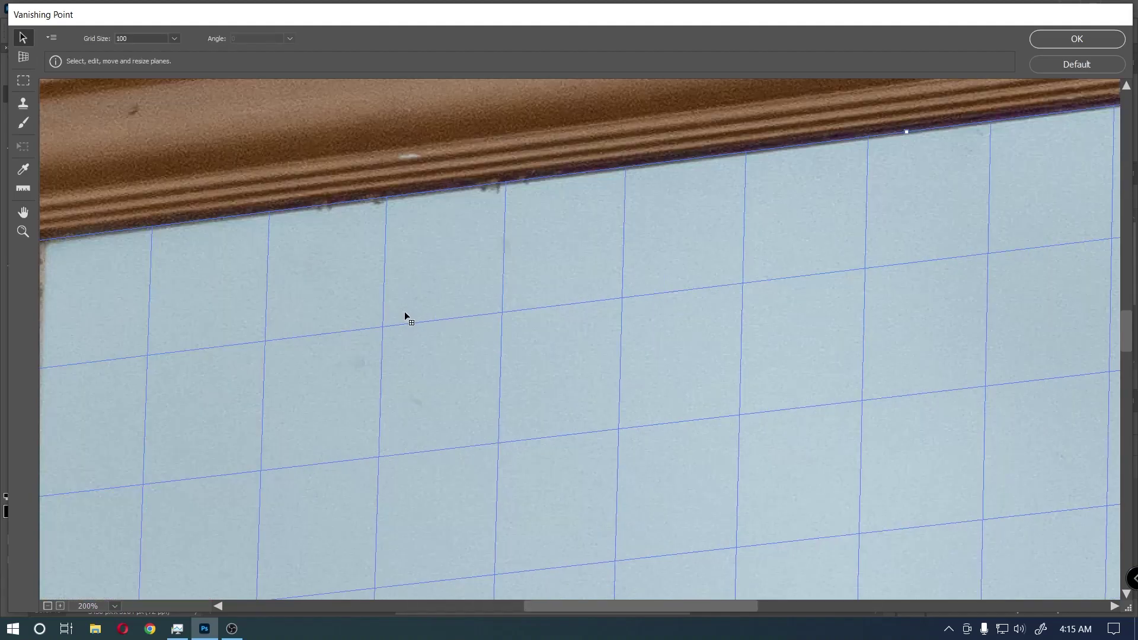
{"action": "key", "text": "h"}
{"action": "left_click_drag", "start_coordinate": [193, 278], "coordinate": [521, 316]}
{"action": "key", "text": "v"}
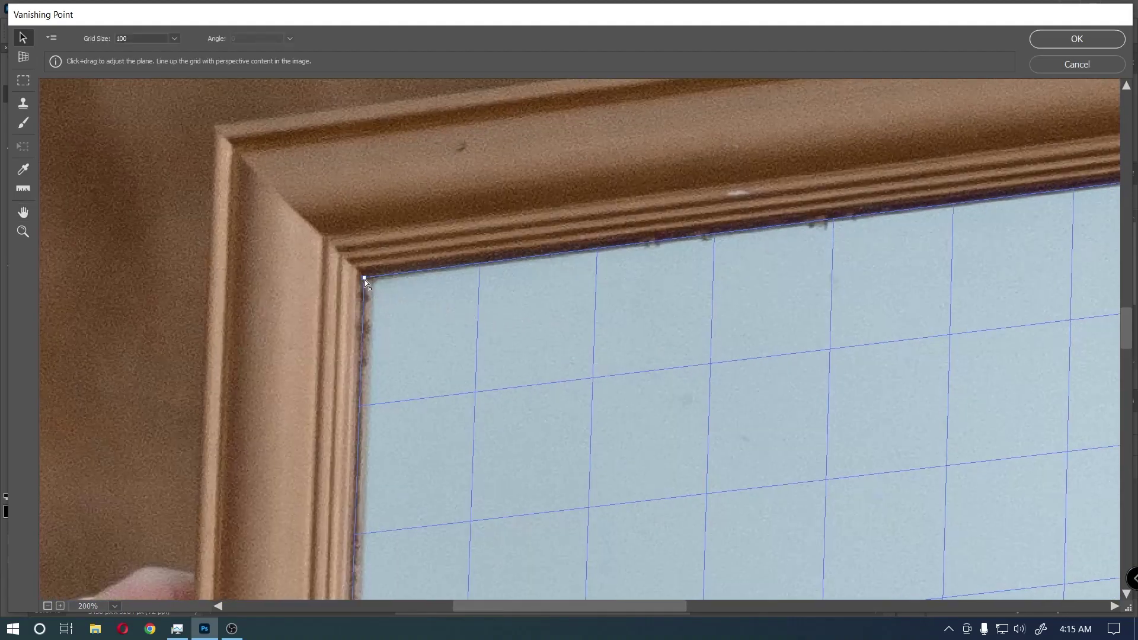
{"action": "left_click_drag", "start_coordinate": [364, 280], "coordinate": [374, 280]}
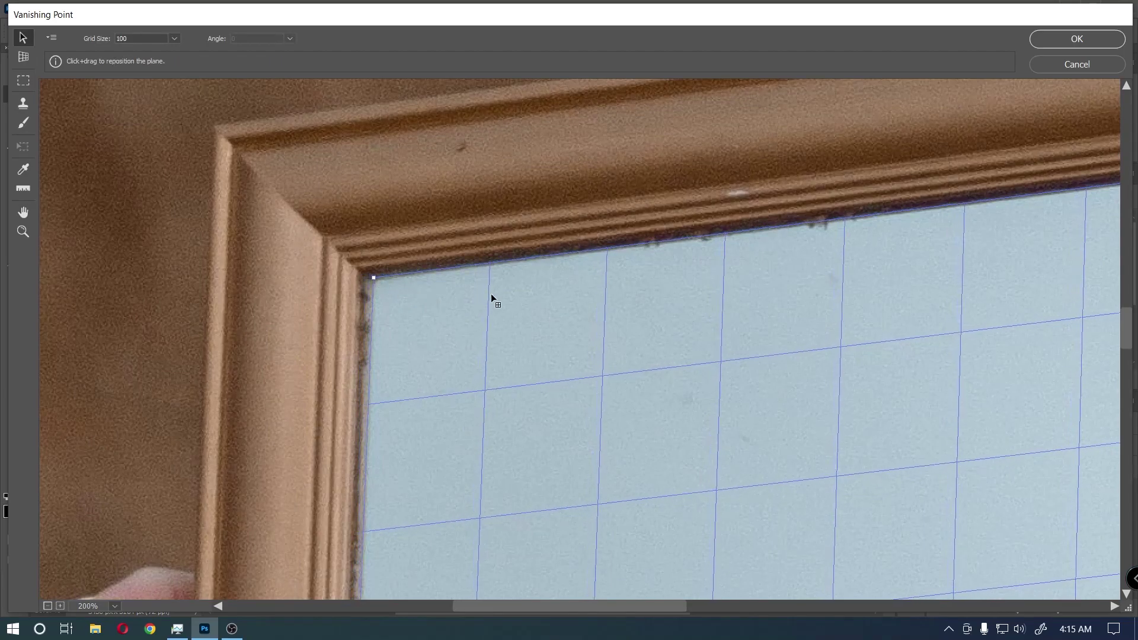
- Align the top-right plane corner with the frame's inner corner, then zoom back out
{"action": "key", "text": "h"}
{"action": "left_click_drag", "start_coordinate": [820, 310], "coordinate": [249, 443]}
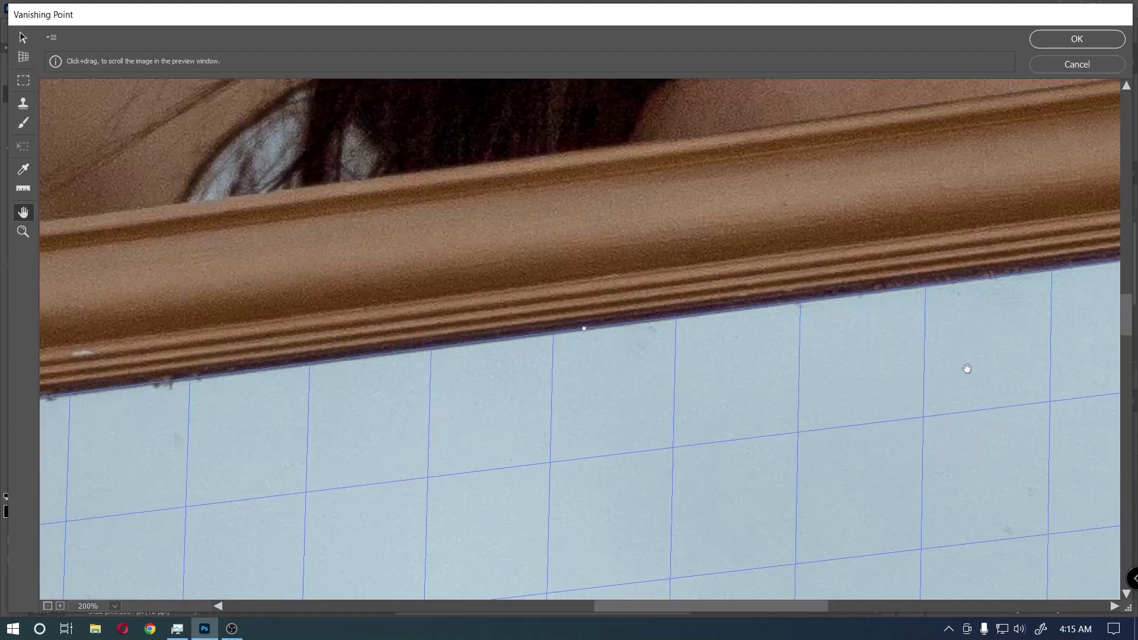
{"action": "left_click_drag", "start_coordinate": [965, 371], "coordinate": [125, 451]}
{"action": "key", "text": "v"}
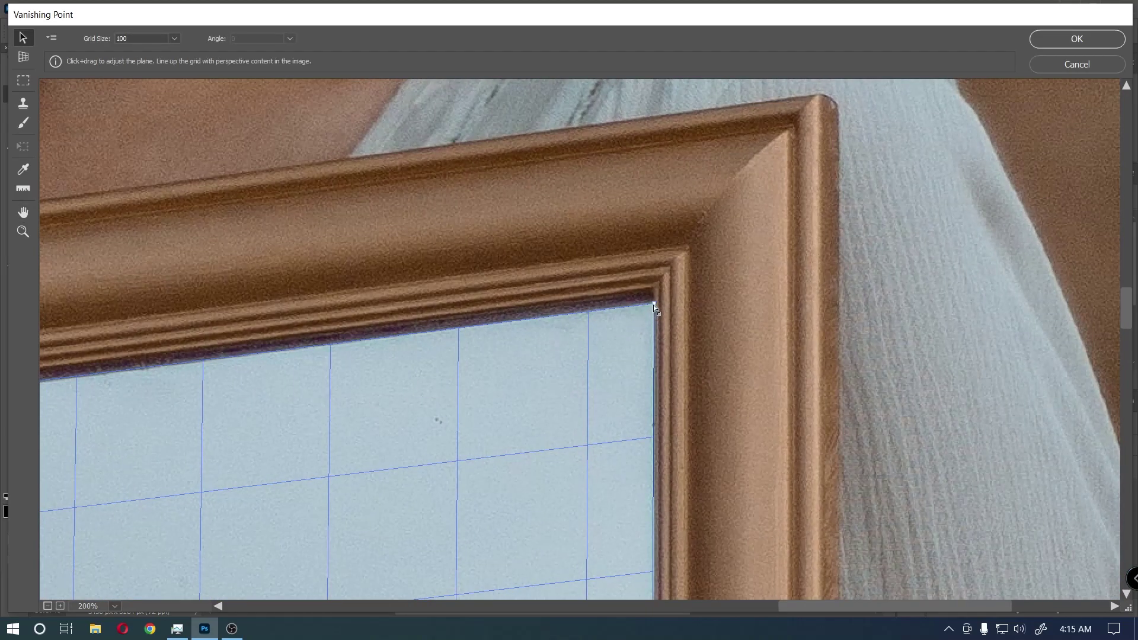
{"action": "left_click_drag", "start_coordinate": [653, 305], "coordinate": [654, 304]}
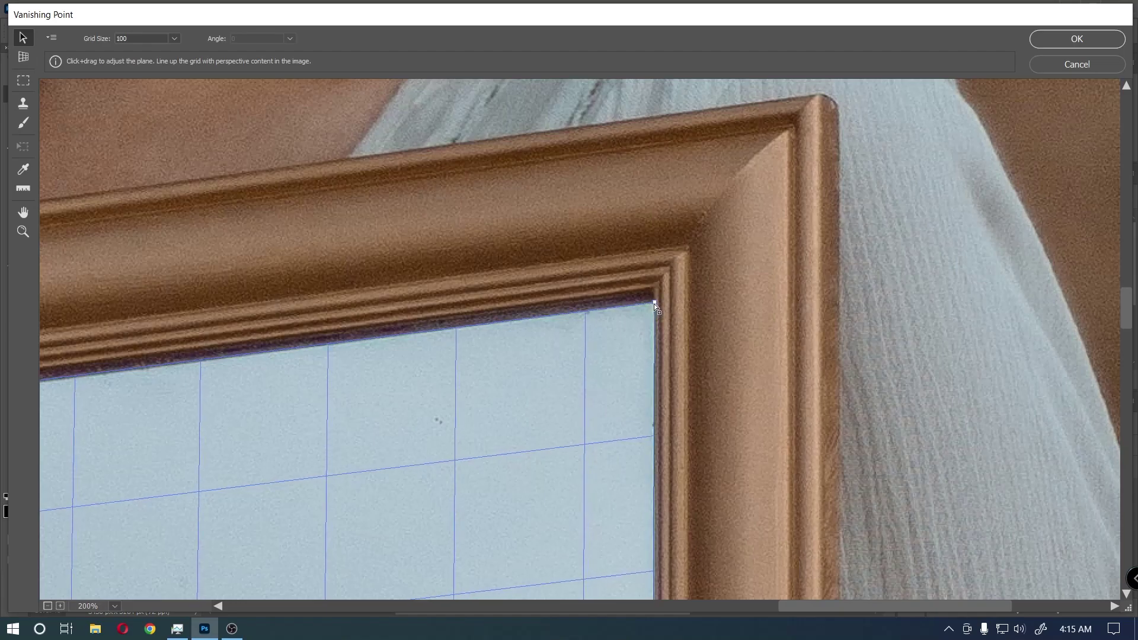
{"action": "scroll", "coordinate": [645, 307], "scroll_direction": "down", "scroll_amount": 1}
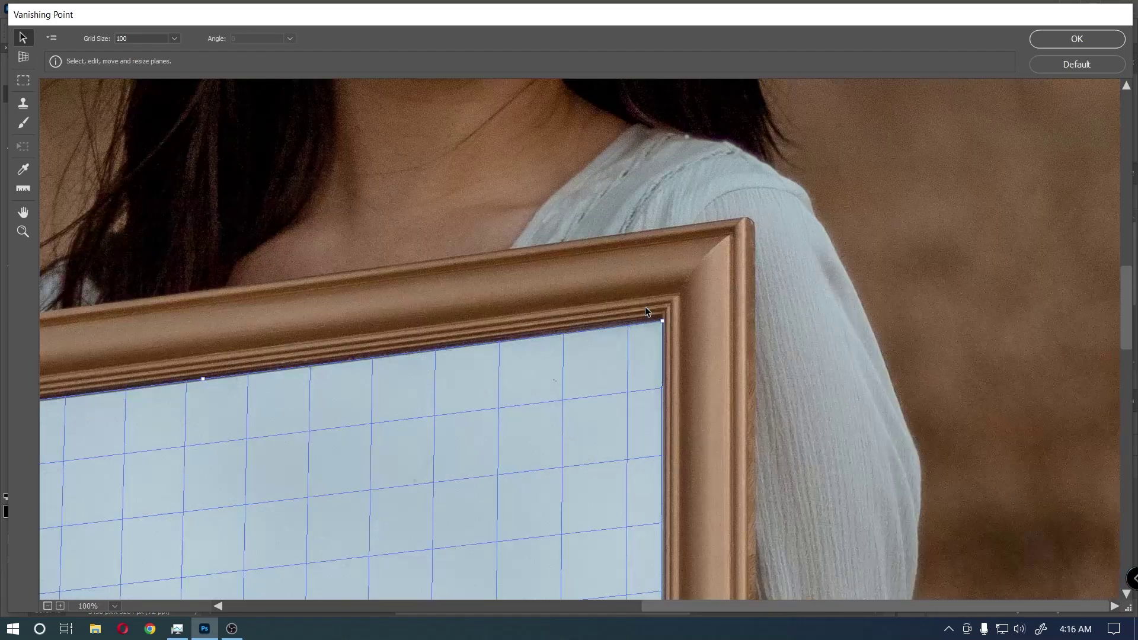
{"action": "scroll", "coordinate": [645, 307], "scroll_direction": "down", "scroll_amount": 1}
{"action": "scroll", "coordinate": [645, 307], "scroll_direction": "down", "scroll_amount": 1}
{"action": "scroll", "coordinate": [645, 307], "scroll_direction": "down", "scroll_amount": 1}
{"action": "scroll", "coordinate": [645, 307], "scroll_direction": "down", "scroll_amount": 1}
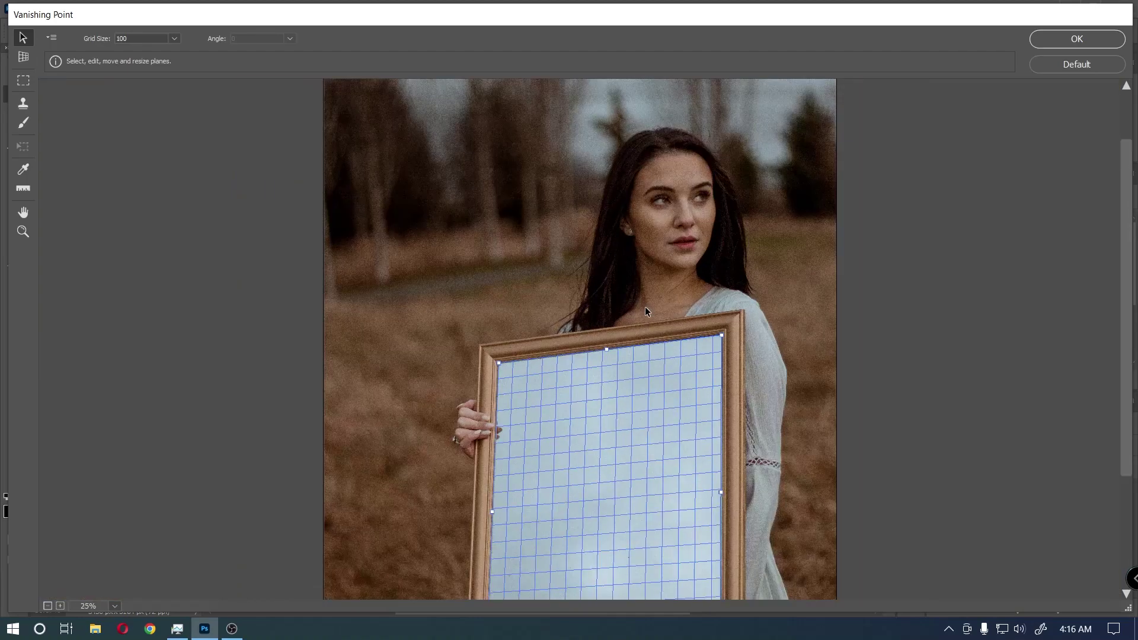
{"action": "scroll", "coordinate": [645, 307], "scroll_direction": "down", "scroll_amount": 1}
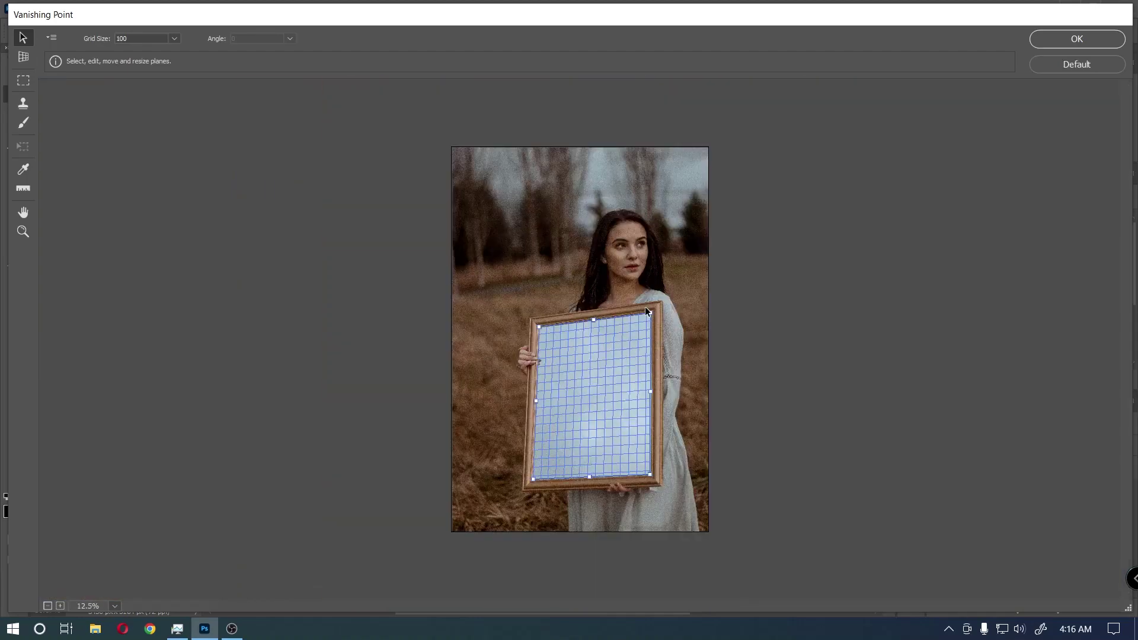
- Paste the copied photo, shrink it into the frame's perspective plane, and apply Vanishing Point
{"action": "key", "text": "ctrl+v"}
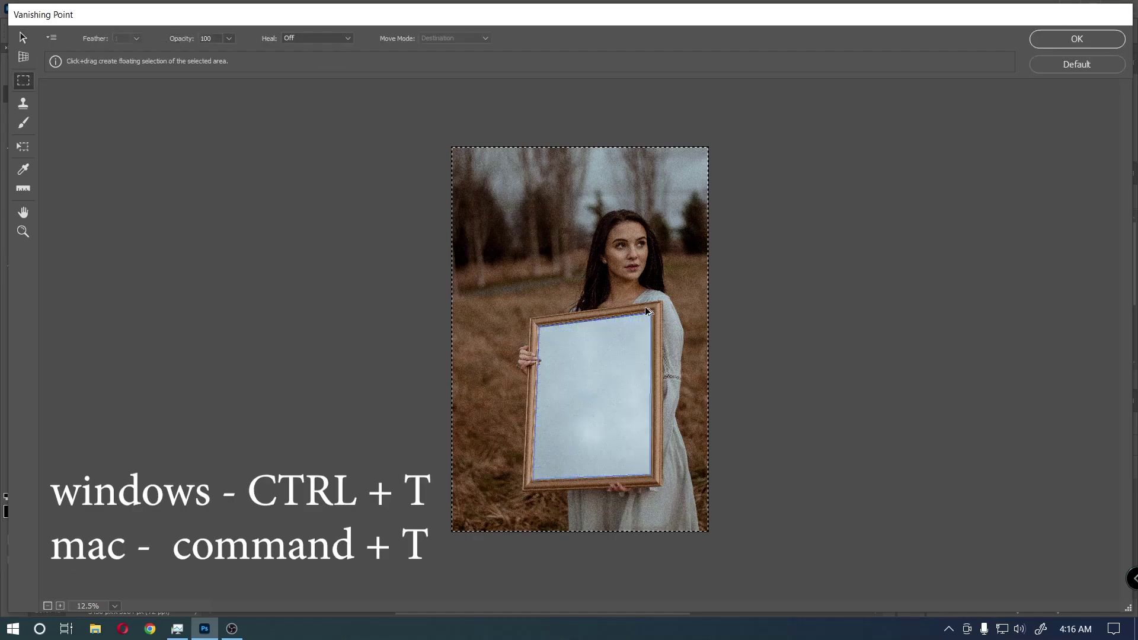
{"action": "key", "text": "ctrl+t"}
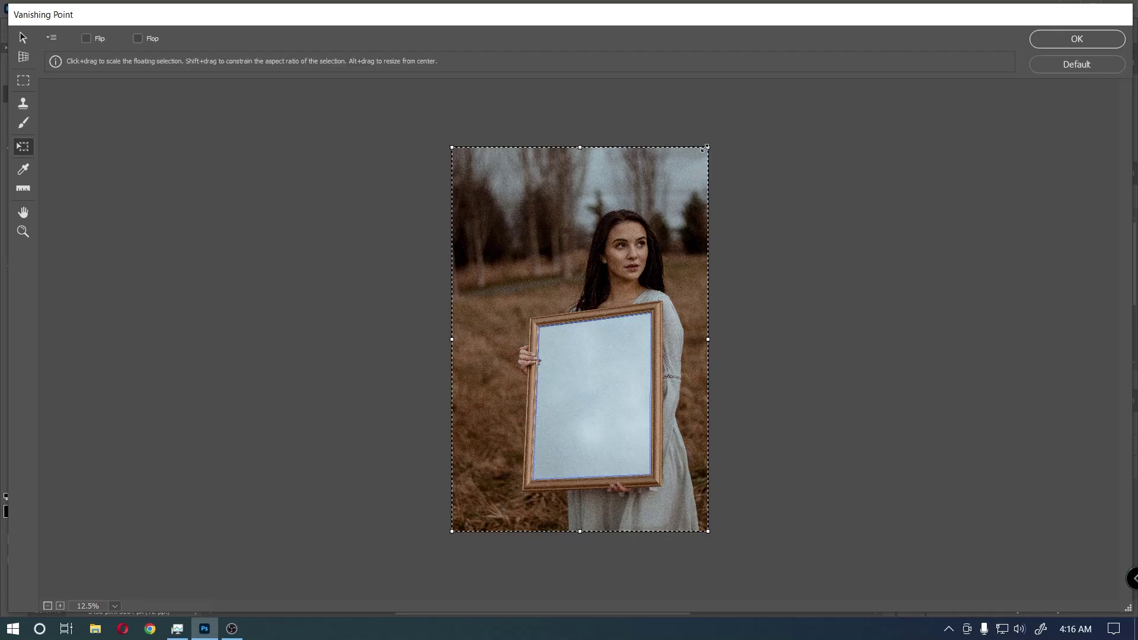
{"action": "left_click_drag", "start_coordinate": [707, 147], "coordinate": [553, 354]}
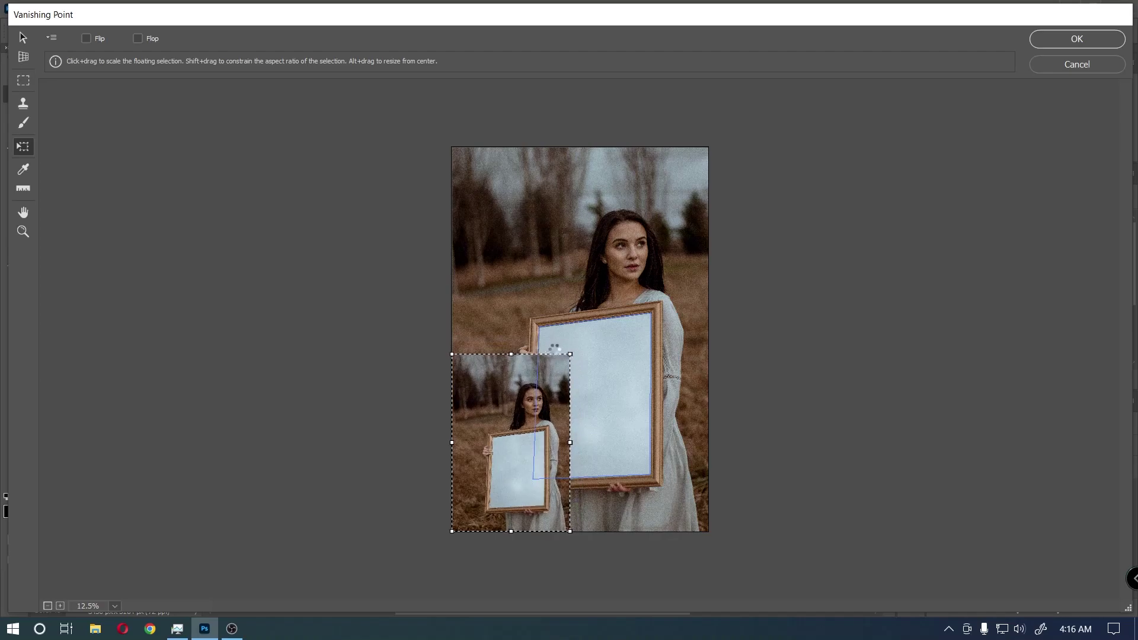
{"action": "mouse_move", "coordinate": [497, 418]}
{"action": "left_mouse_down"}
{"action": "mouse_move", "coordinate": [569, 380]}
{"action": "mouse_move", "coordinate": [577, 364]}
{"action": "left_mouse_up"}
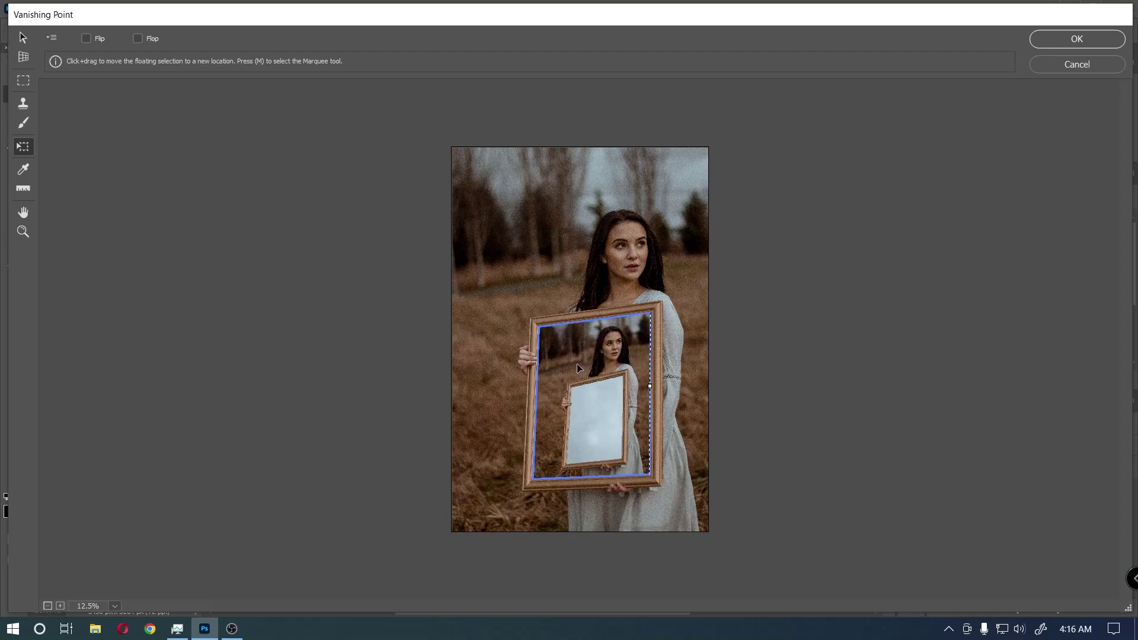
{"action": "key", "text": "ctrl+d"}
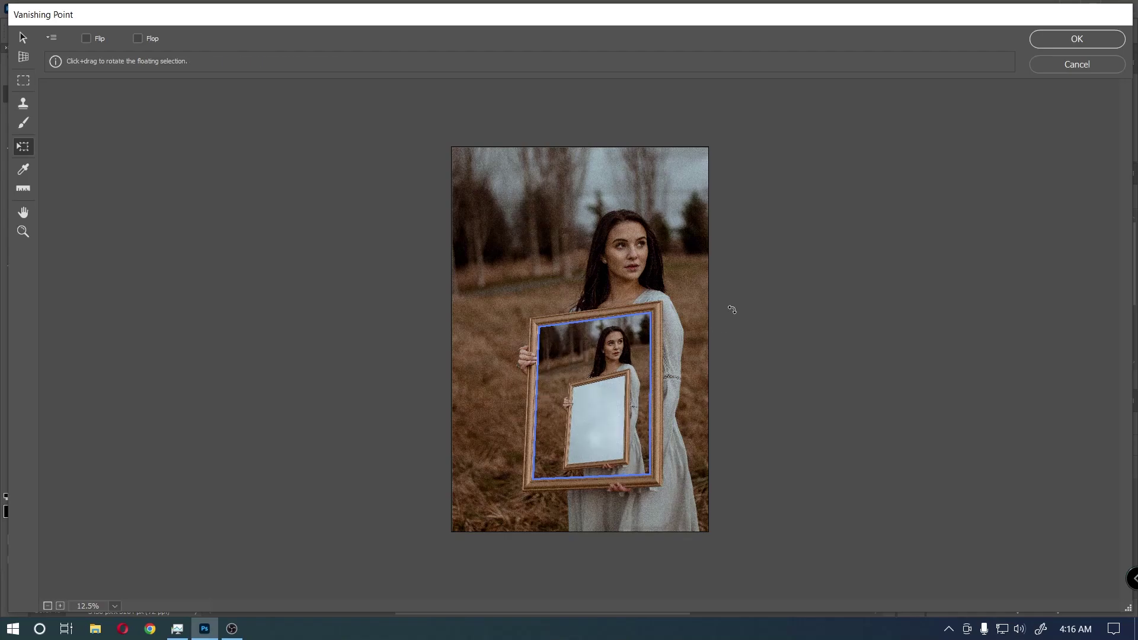
{"action": "key", "text": "Return"}
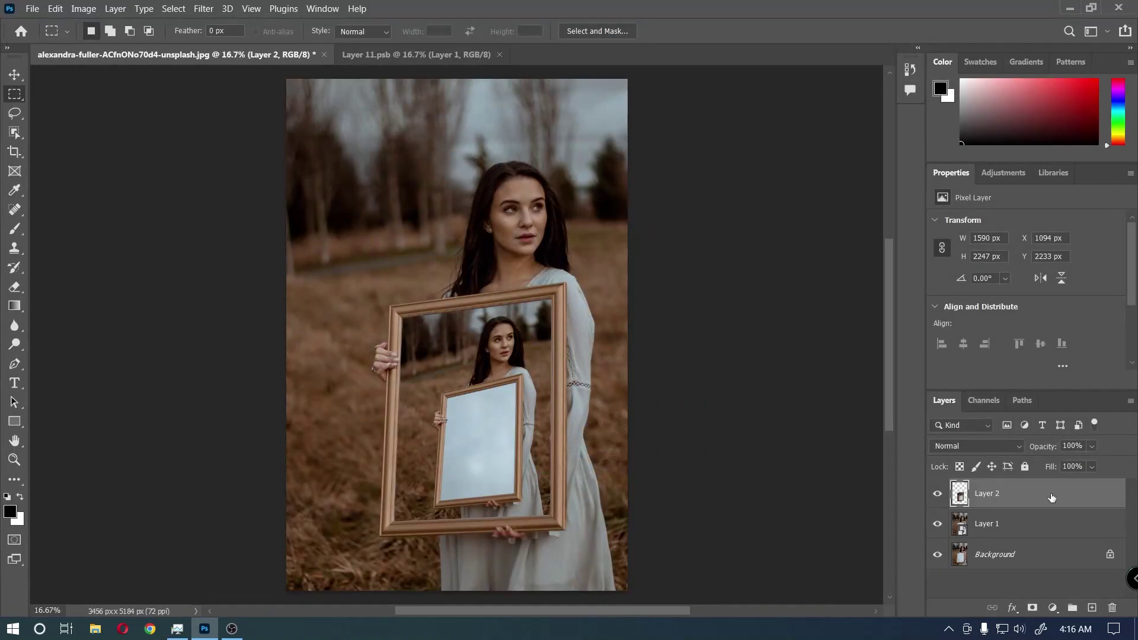
- Add an empty Layer 3, then duplicate Layer 1 and Layer 2 into Group 1
{"action": "left_click", "coordinate": [1092, 609]}
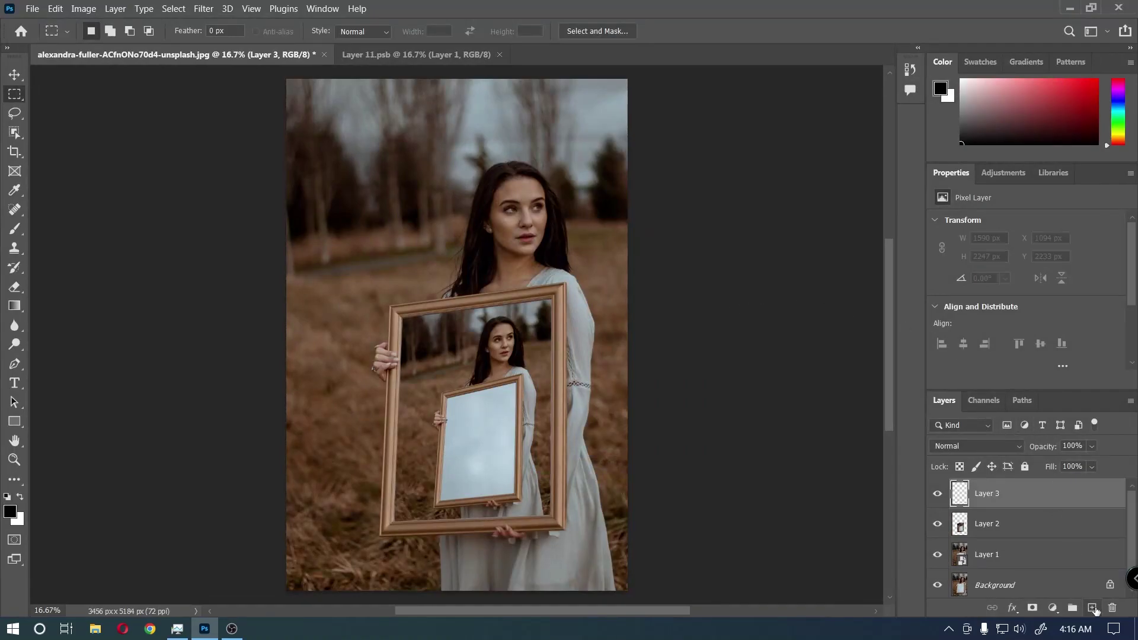
{"action": "left_click", "coordinate": [1025, 563]}
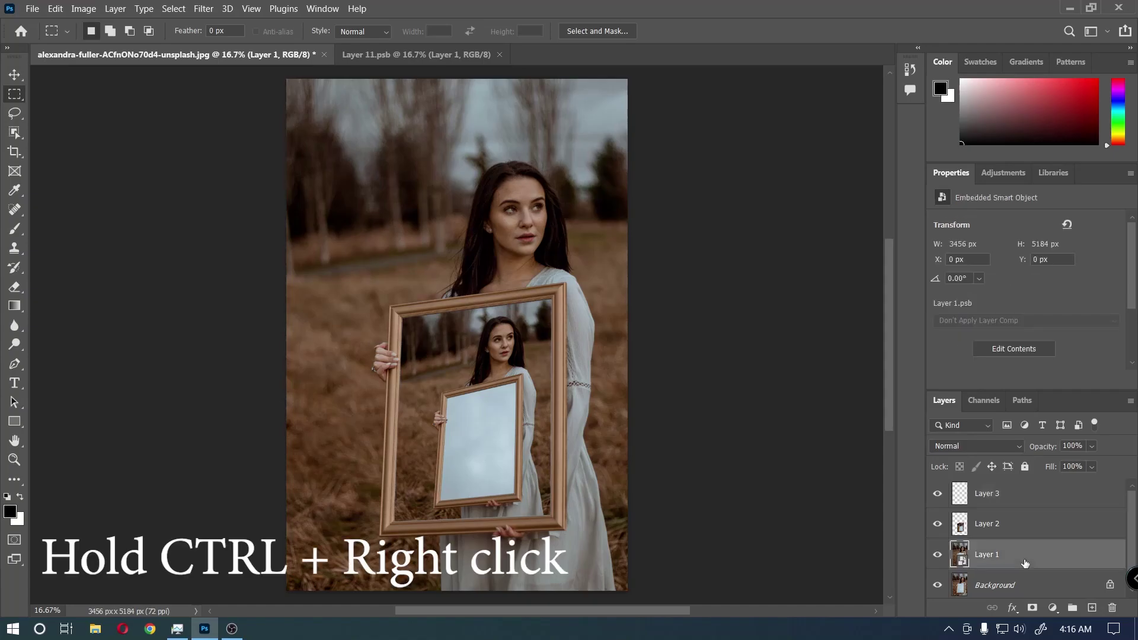
{"action": "left_click", "coordinate": [1018, 534], "text": "ctrl"}
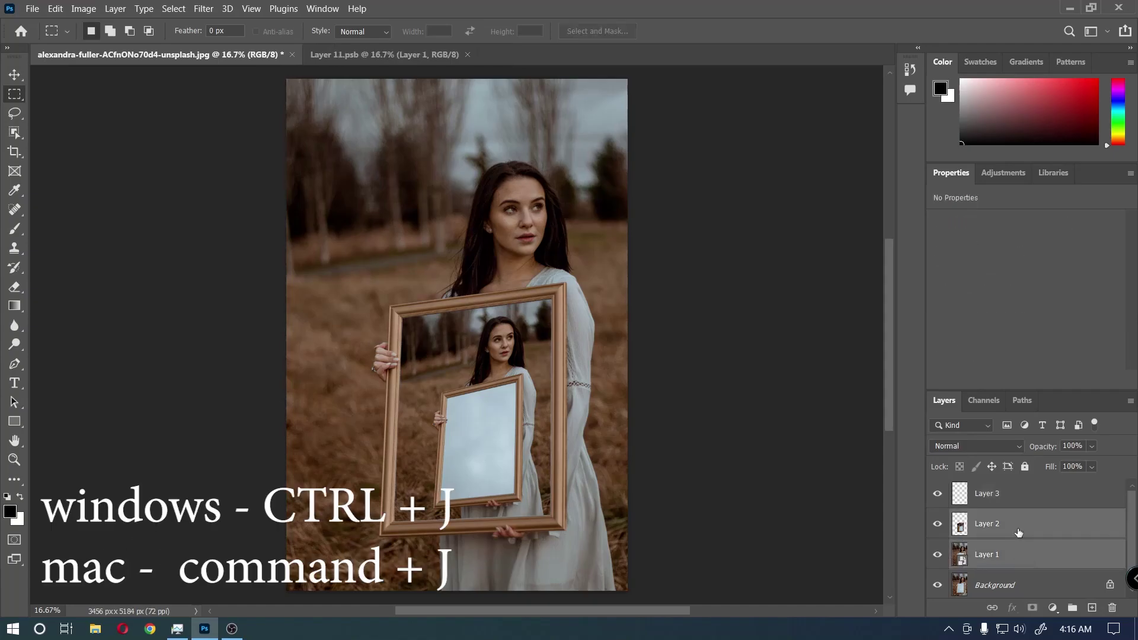
{"action": "key", "text": "ctrl+j"}
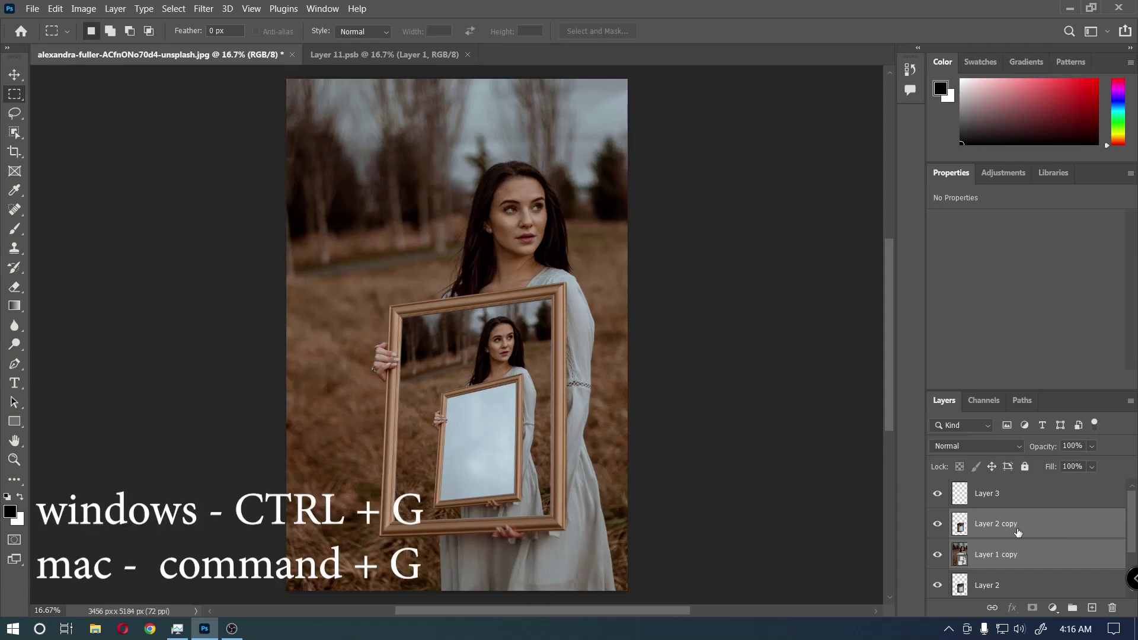
{"action": "key", "text": "ctrl+g"}
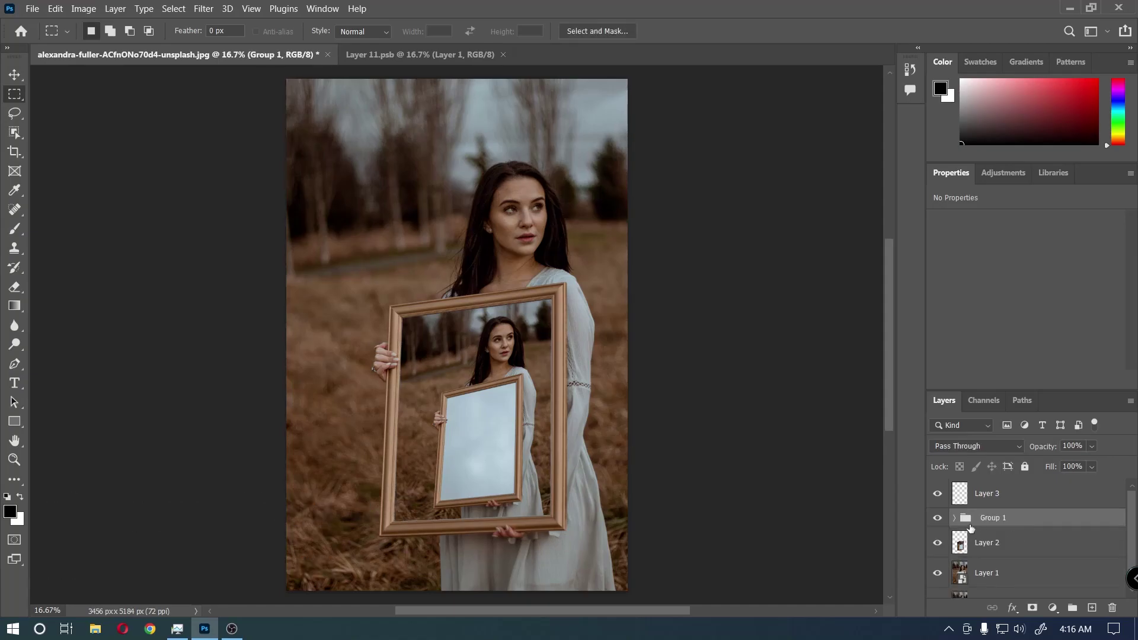
- Merge the copies into a Layer 2 copy smart object and close Layer 11.psb
{"action": "left_click", "coordinate": [955, 520]}
{"action": "left_click", "coordinate": [998, 543]}
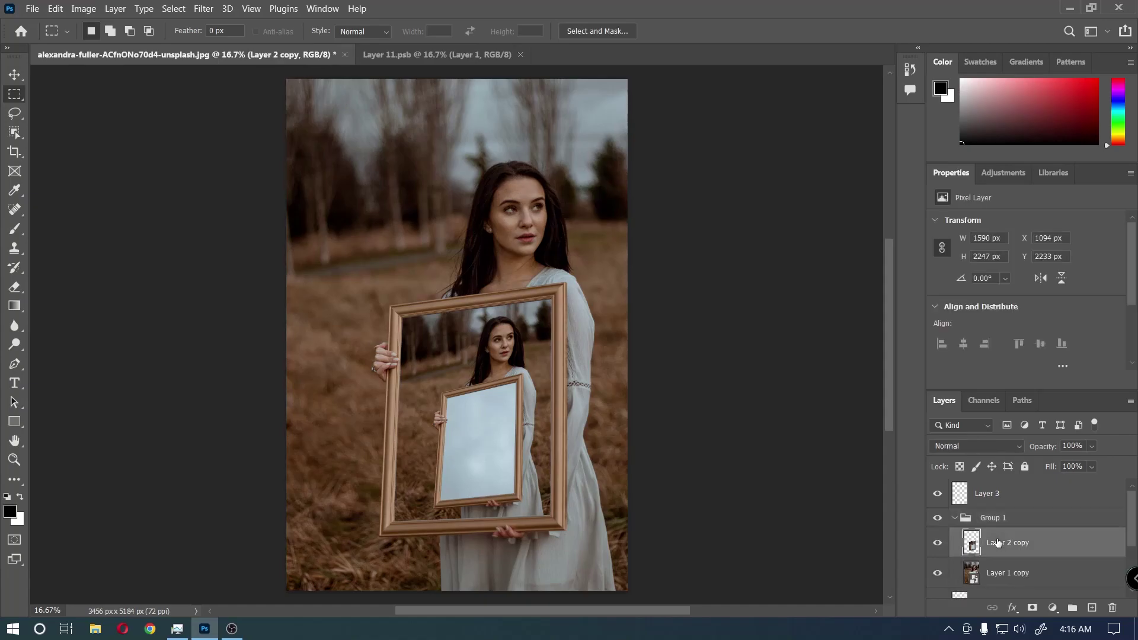
{"action": "left_click", "coordinate": [1013, 571], "text": "shift"}
{"action": "right_click", "coordinate": [1013, 572]}
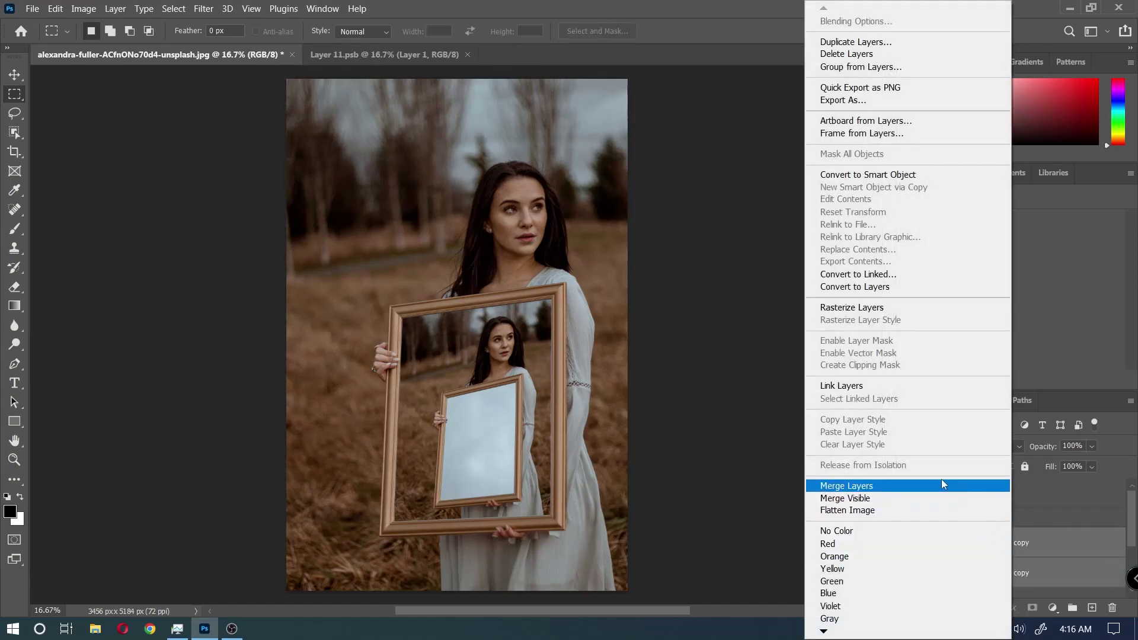
{"action": "left_click", "coordinate": [915, 487]}
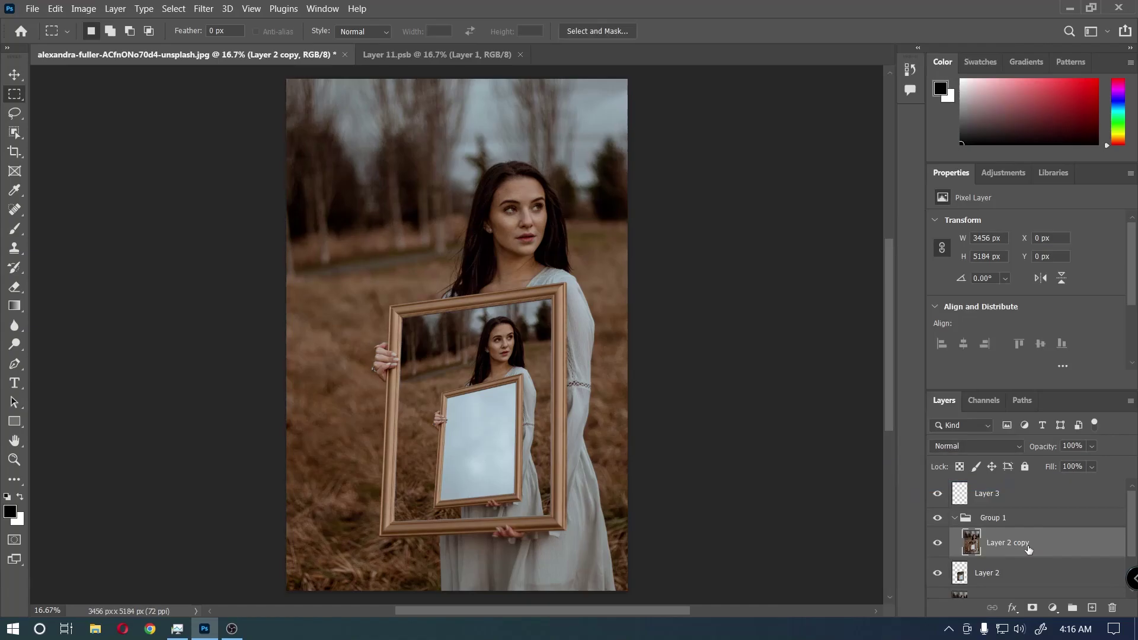
{"action": "right_click", "coordinate": [1028, 549]}
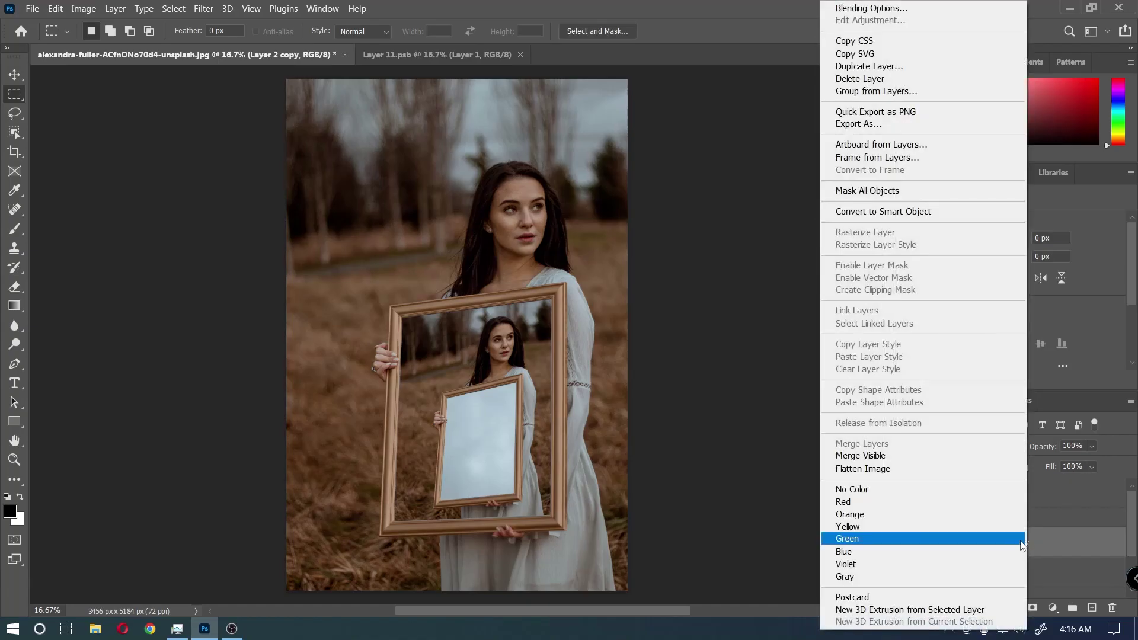
{"action": "left_click", "coordinate": [923, 215]}
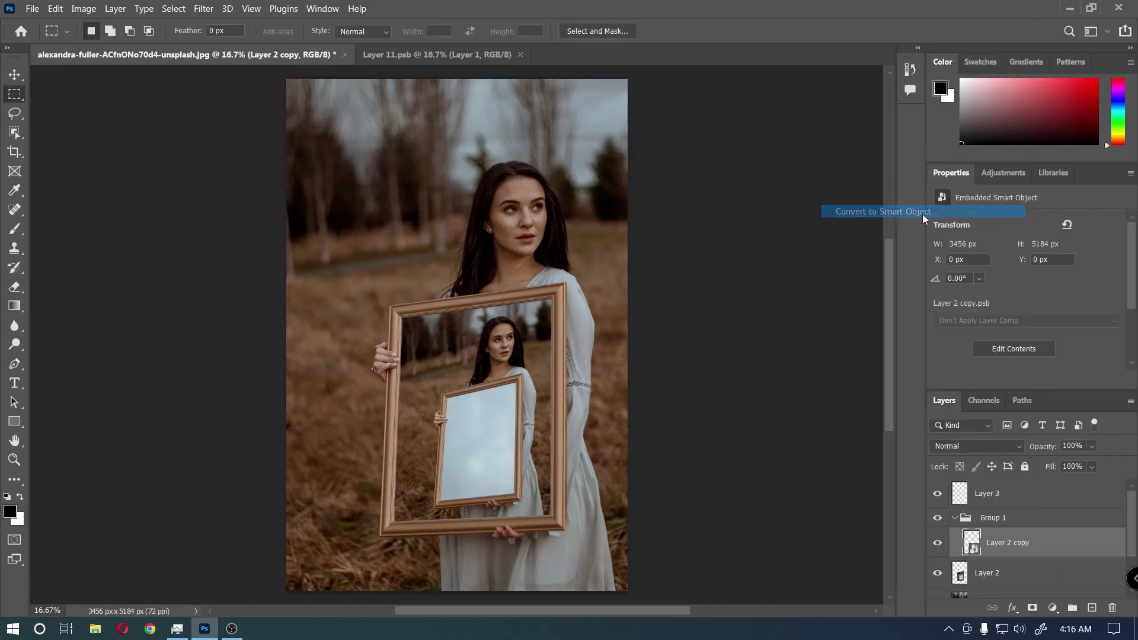
{"action": "left_click", "coordinate": [519, 55]}
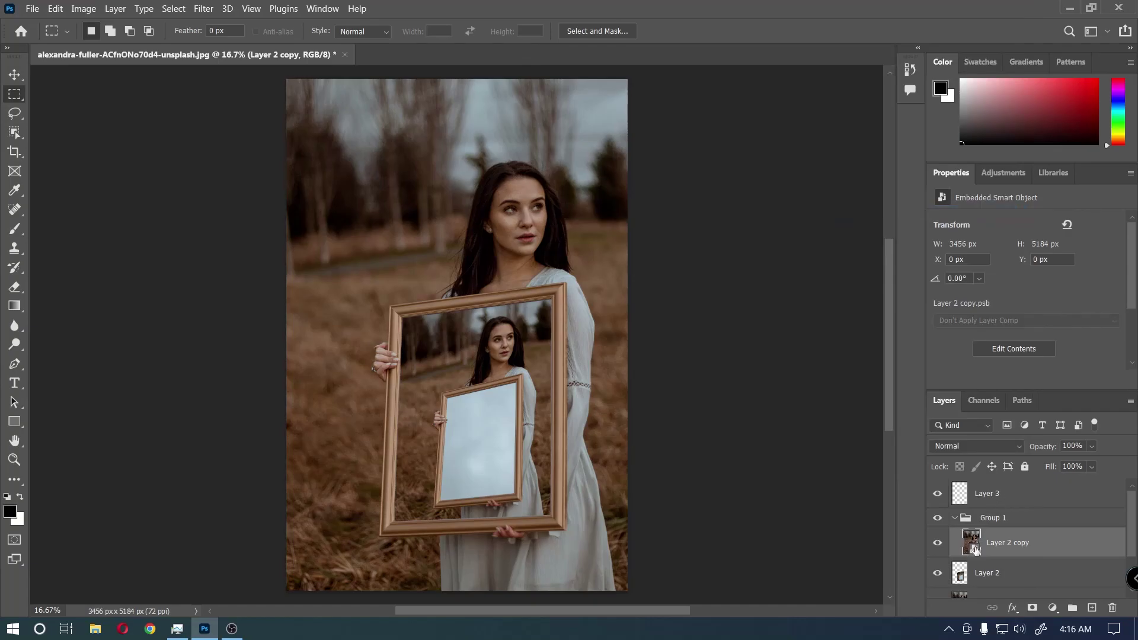
- Copy the whole Layer 2 copy.psb canvas and target Layer 3 in the main photo
{"action": "double_click", "coordinate": [973, 545]}
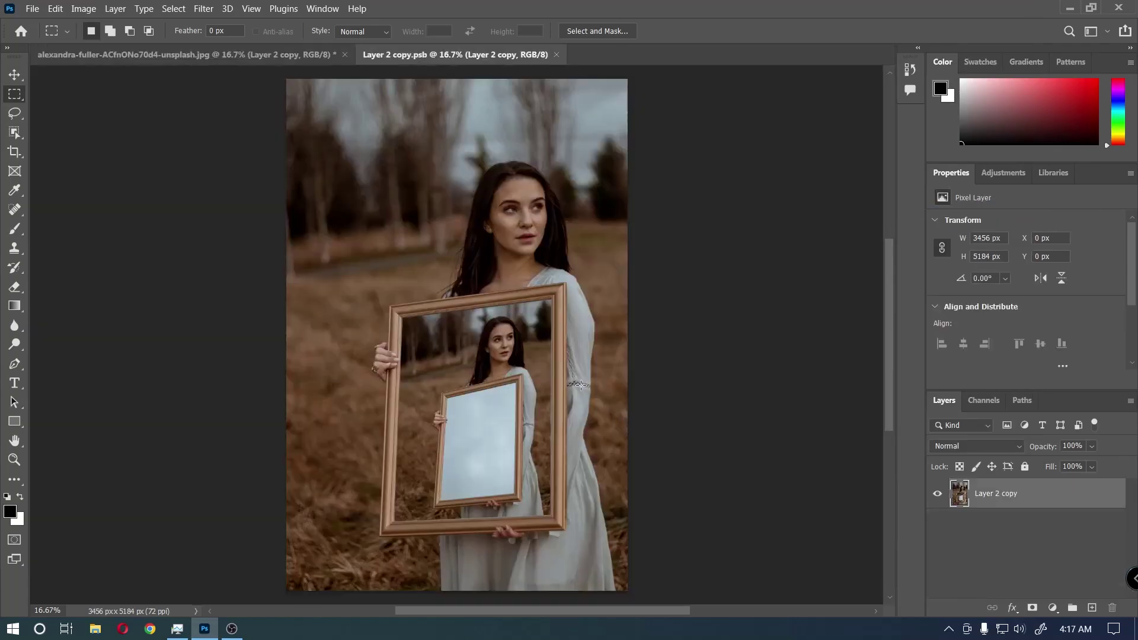
{"action": "key", "text": "ctrl+a"}
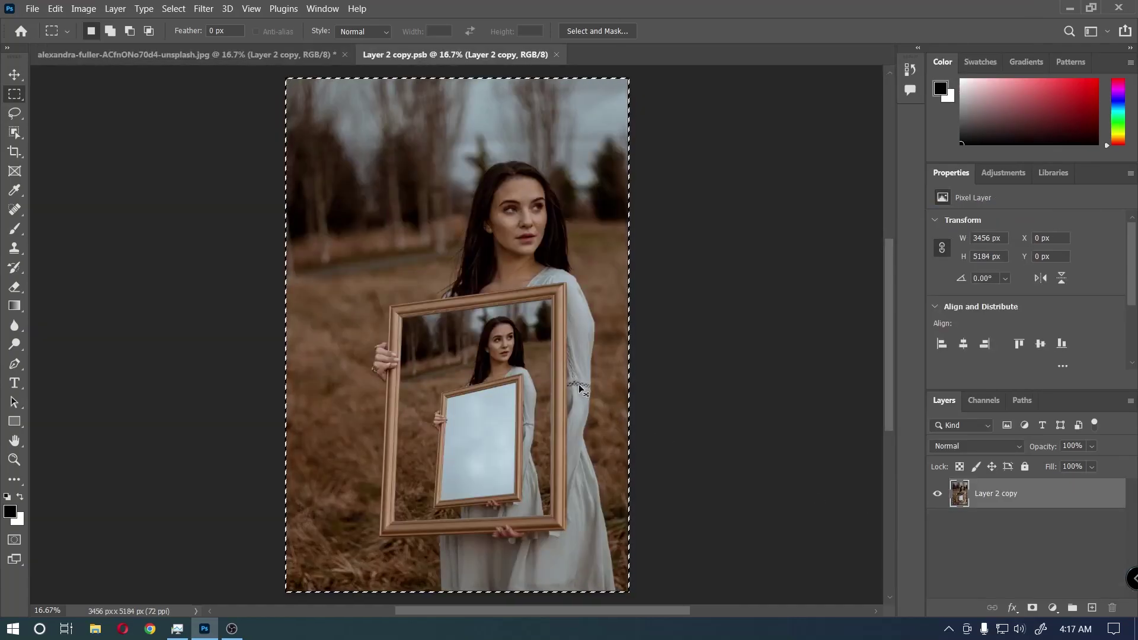
{"action": "left_click", "coordinate": [55, 8]}
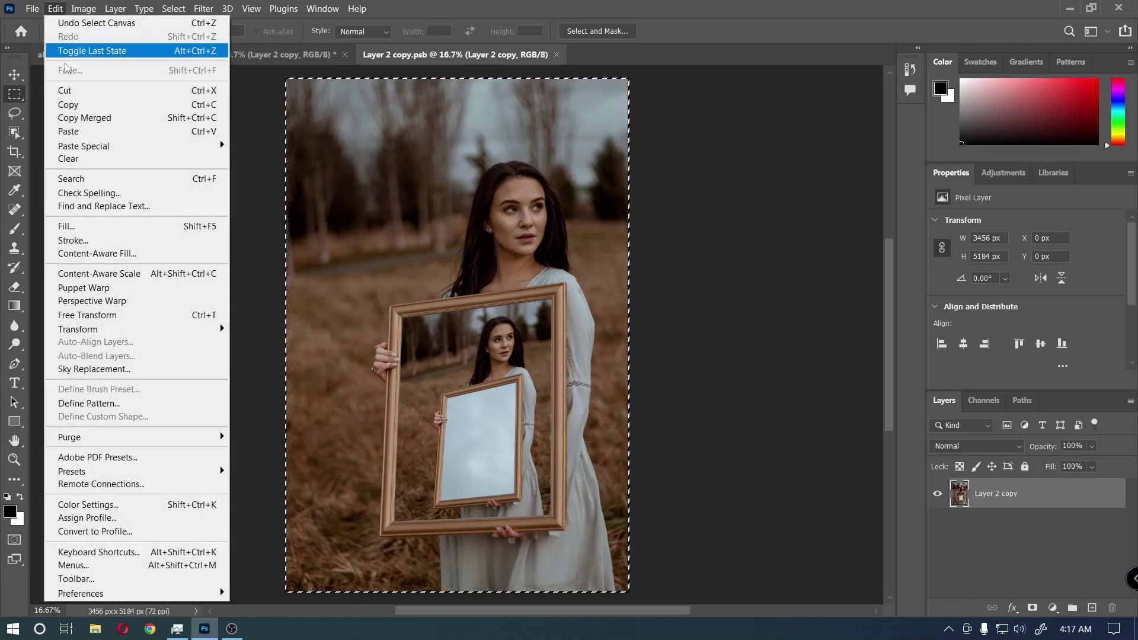
{"action": "left_click", "coordinate": [70, 105]}
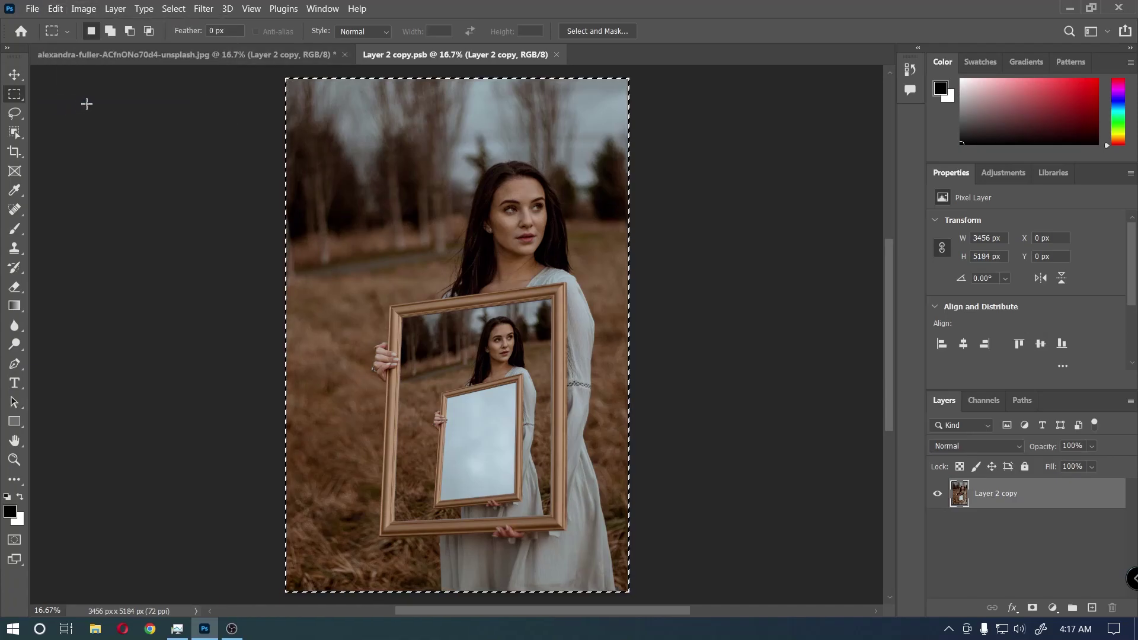
{"action": "left_click", "coordinate": [181, 57]}
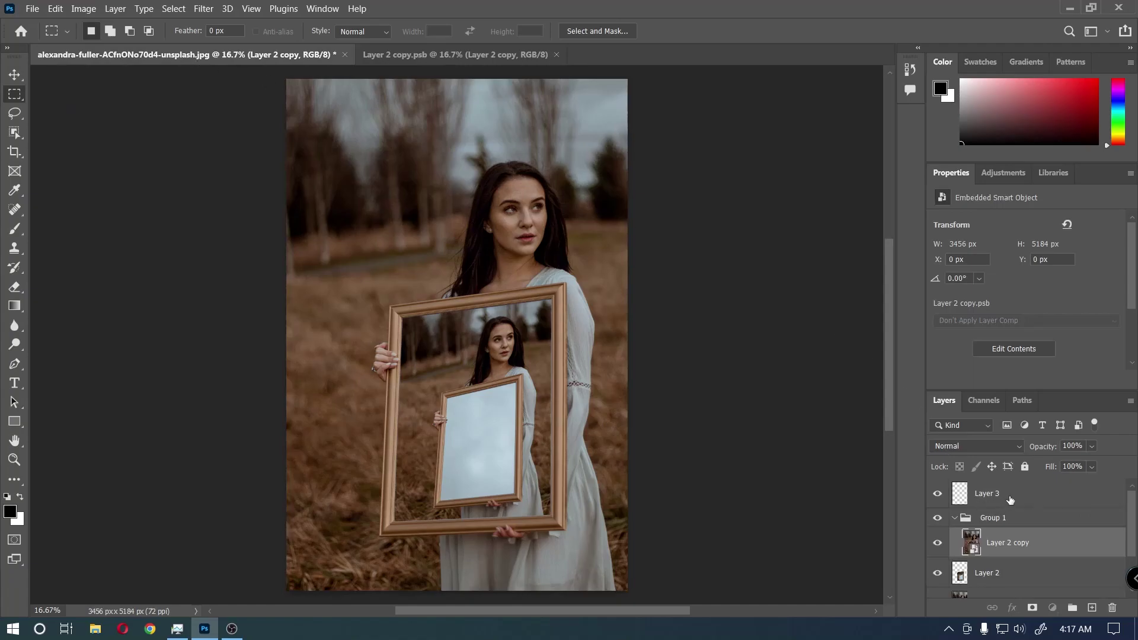
{"action": "left_click", "coordinate": [1010, 500]}
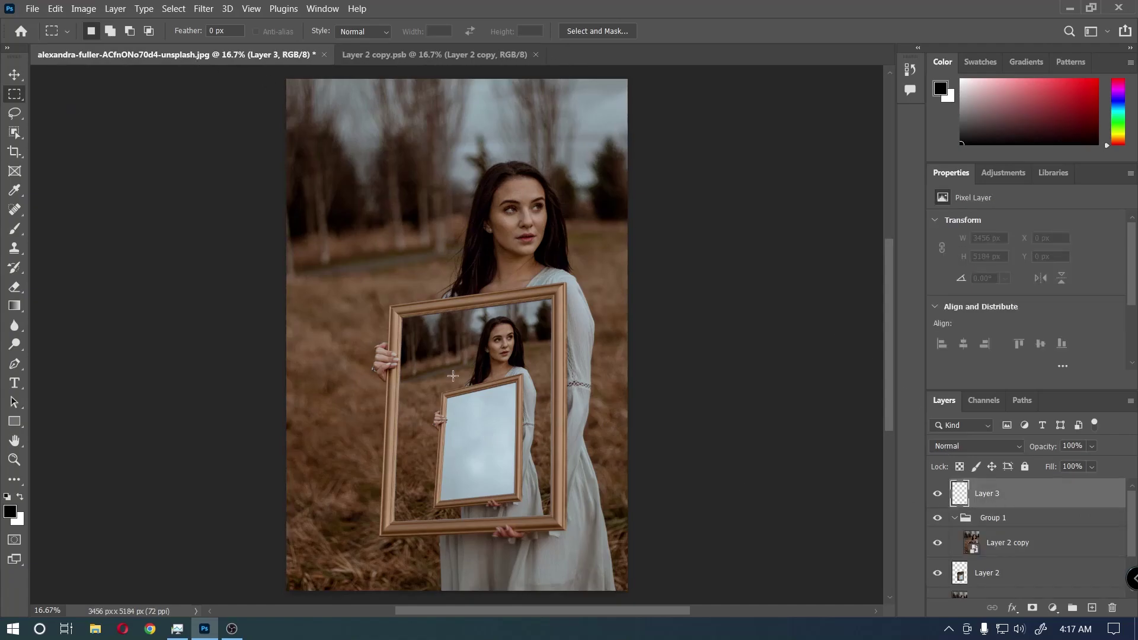
{"action": "left_click", "coordinate": [203, 8]}
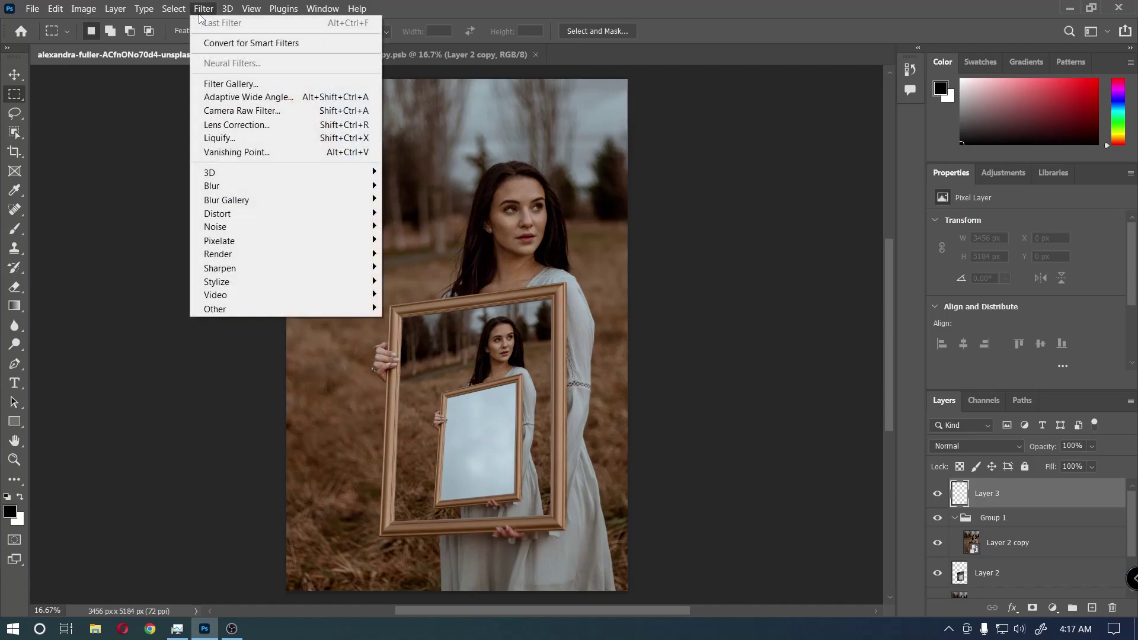
- Reopen Vanishing Point and drag the plane's corners onto the smaller inner frame
{"action": "left_click", "coordinate": [234, 153]}
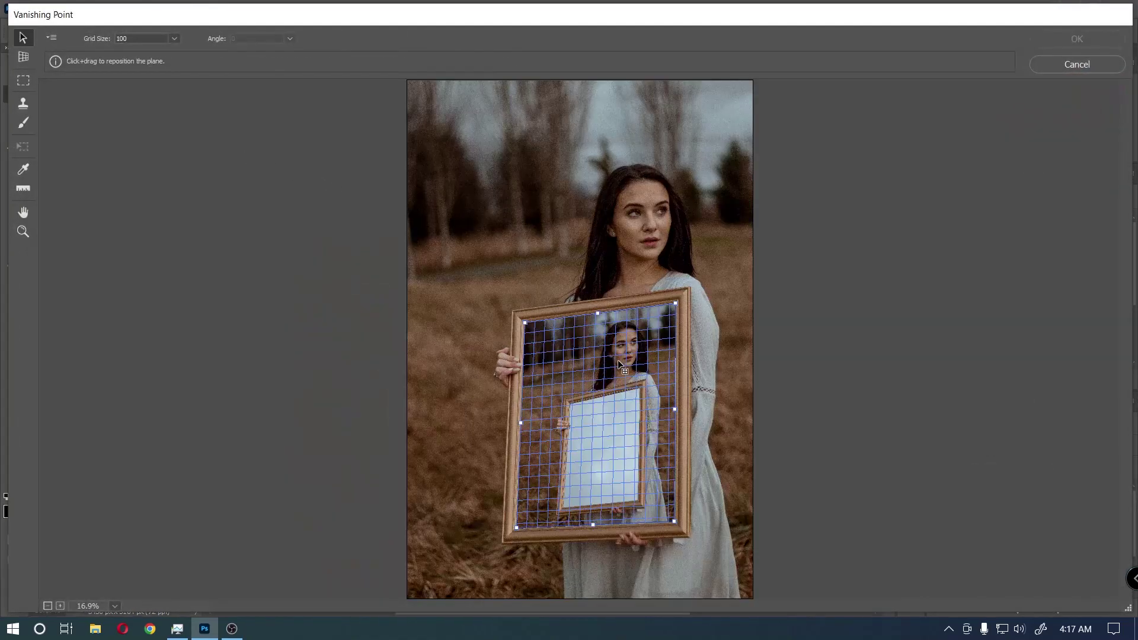
{"action": "scroll", "coordinate": [618, 375], "scroll_direction": "up", "scroll_amount": 1, "text": "alt"}
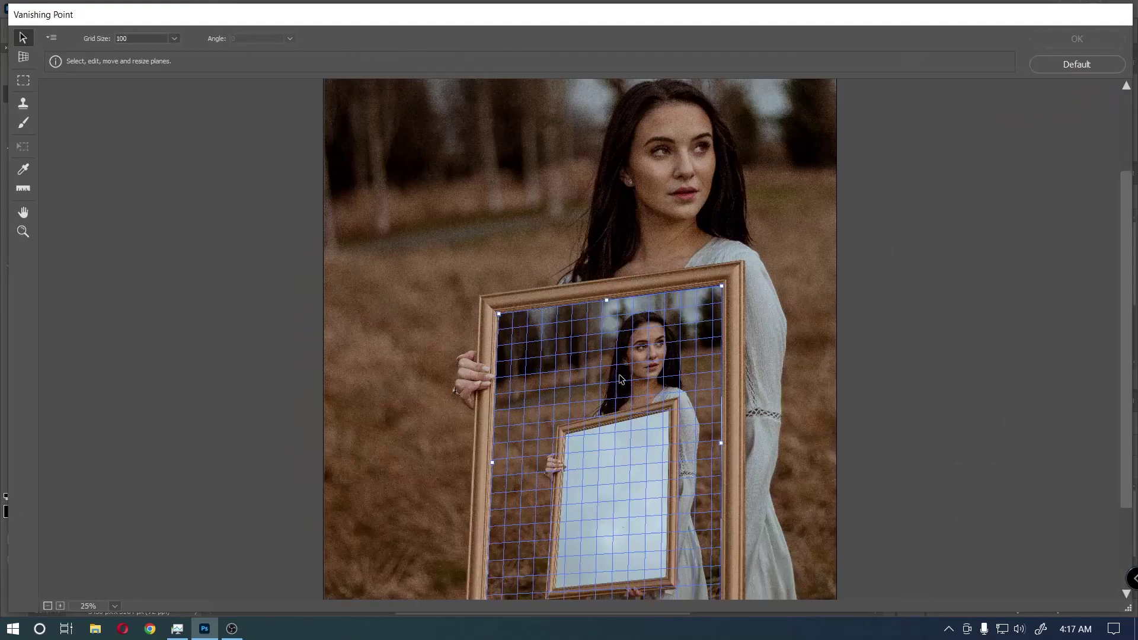
{"action": "scroll", "coordinate": [619, 374], "scroll_direction": "up", "scroll_amount": 1, "text": "alt"}
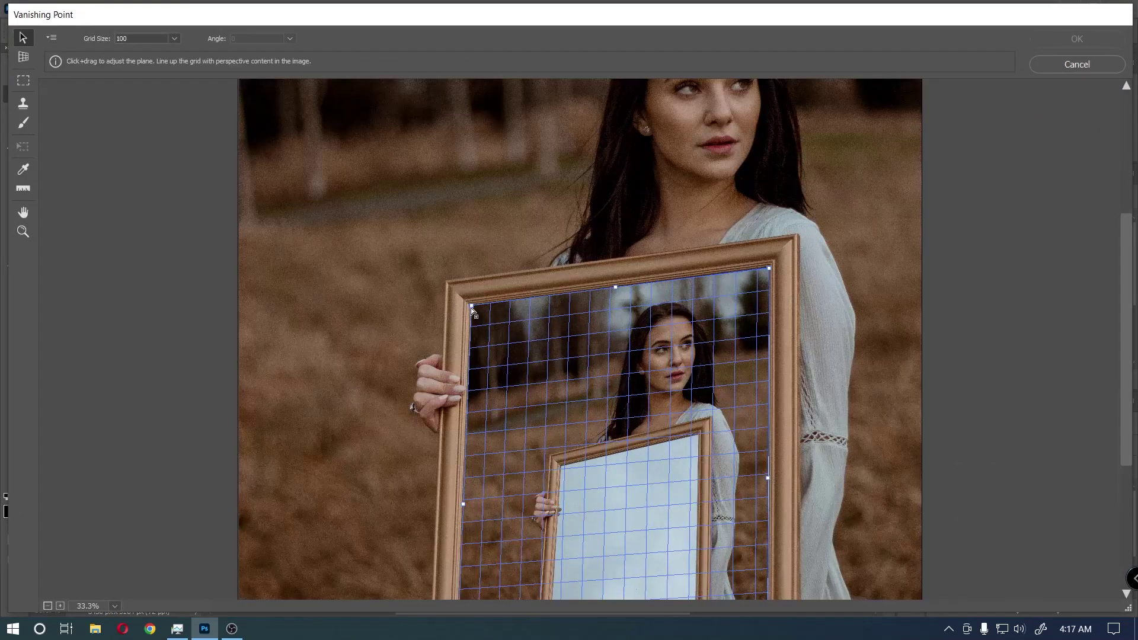
{"action": "left_click_drag", "start_coordinate": [471, 305], "coordinate": [550, 466]}
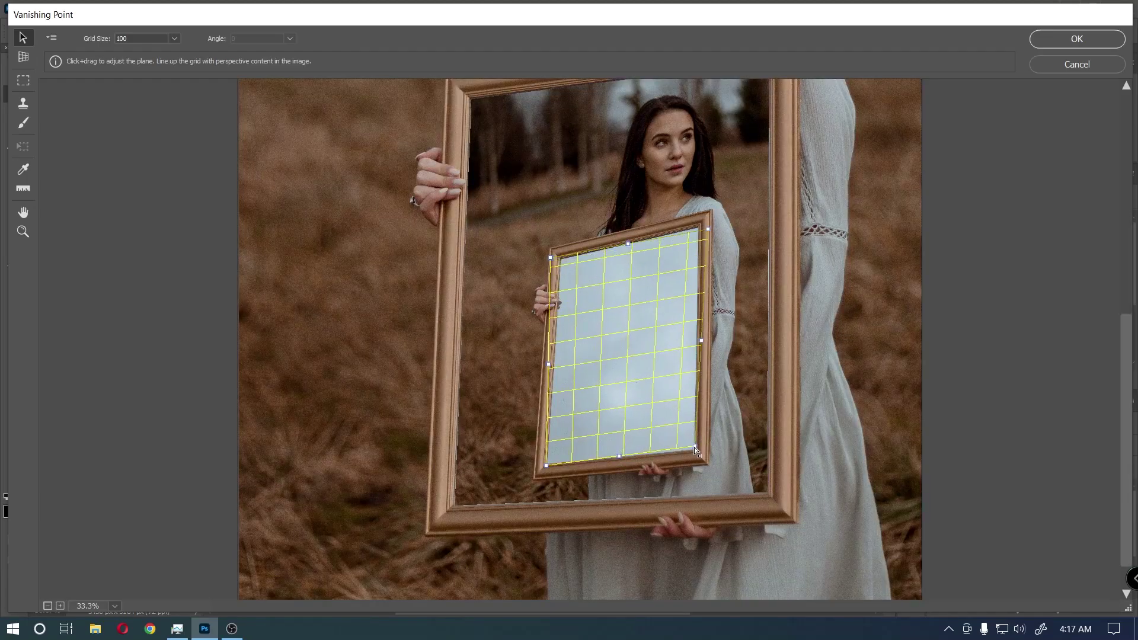
{"action": "left_click_drag", "start_coordinate": [695, 447], "coordinate": [705, 452]}
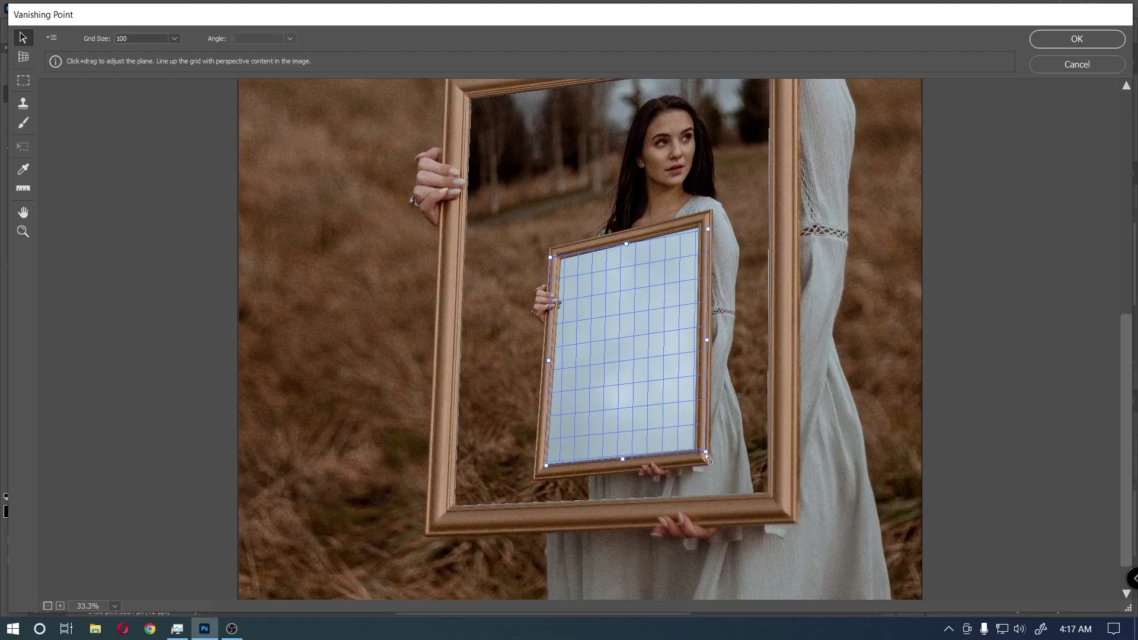
{"action": "key", "text": "ctrl+plus"}
{"action": "key", "text": "ctrl+plus"}
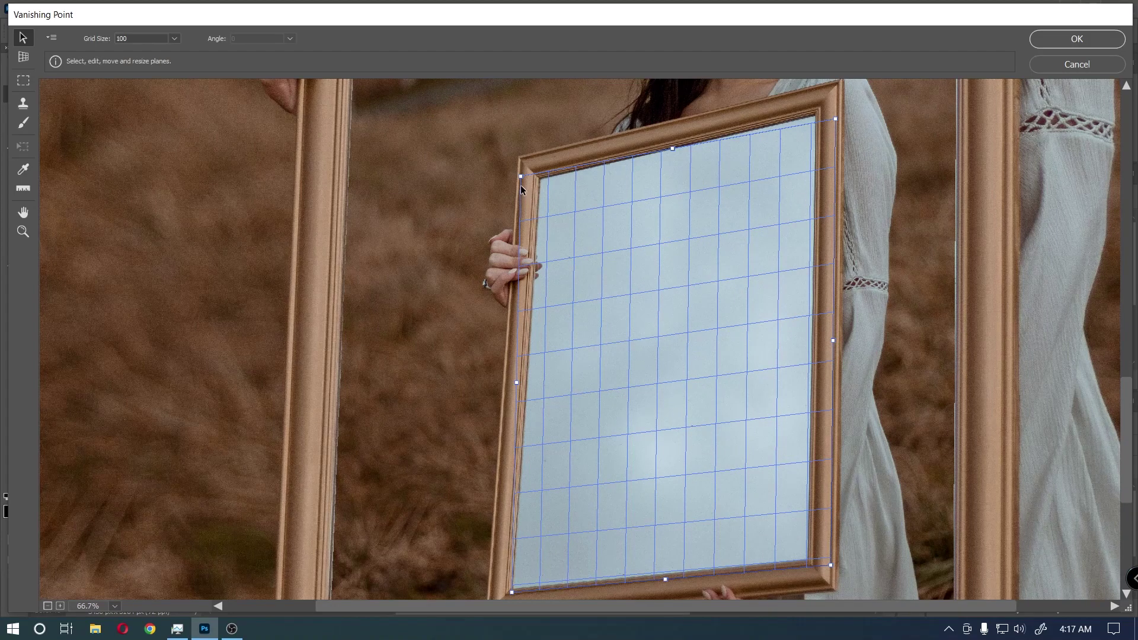
- Zoom to 200% and place the top-left plane corner on the inner glass corner
{"action": "key", "text": "ctrl+plus"}
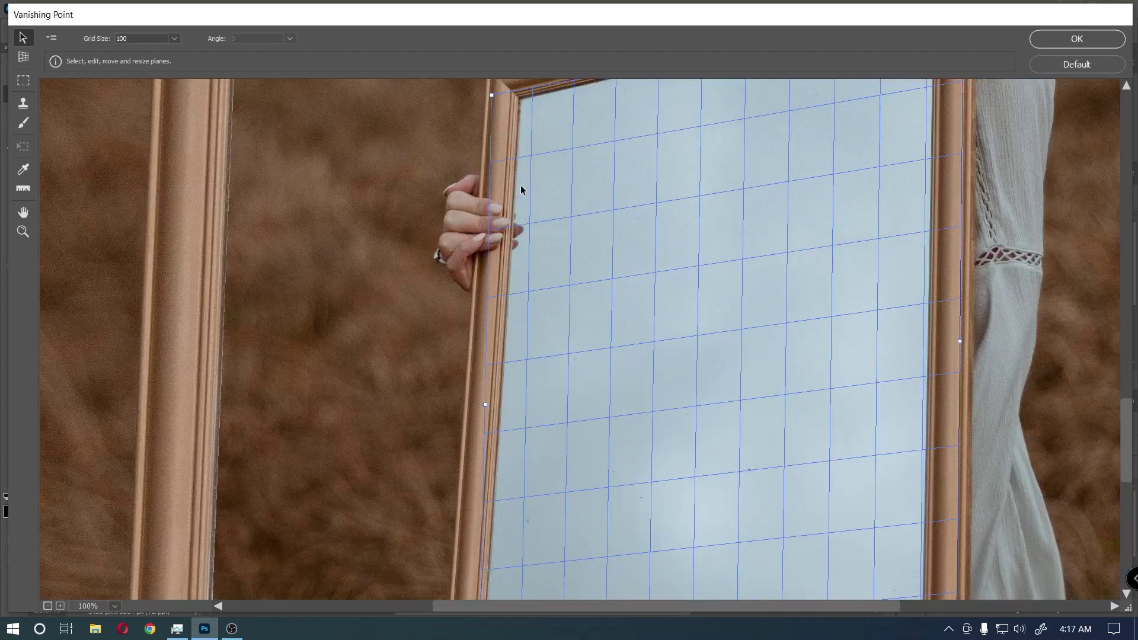
{"action": "key", "text": "h"}
{"action": "left_click_drag", "start_coordinate": [569, 167], "coordinate": [562, 294]}
{"action": "key", "text": "v"}
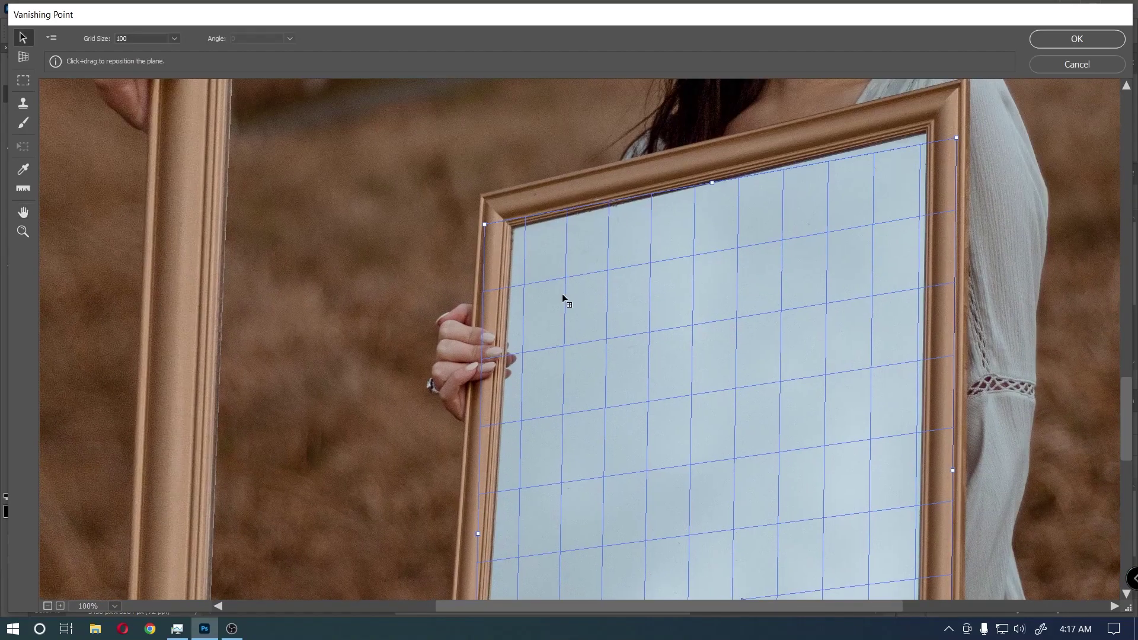
{"action": "key", "text": "ctrl+plus"}
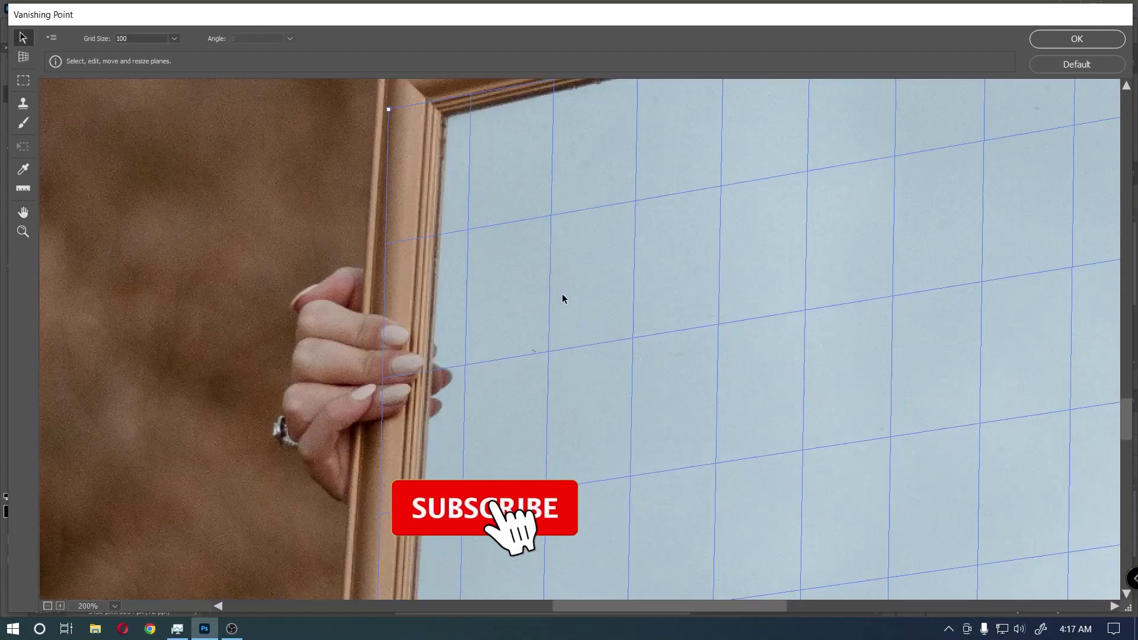
{"action": "key", "text": "h"}
{"action": "left_click_drag", "start_coordinate": [506, 162], "coordinate": [466, 346]}
{"action": "key", "text": "v"}
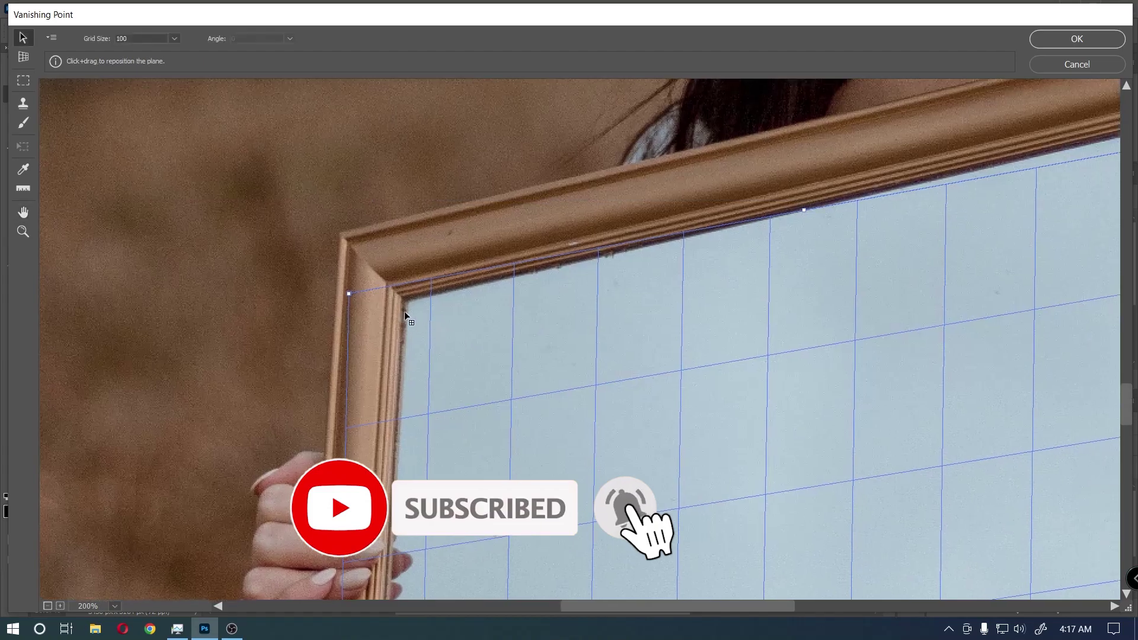
{"action": "left_click_drag", "start_coordinate": [350, 295], "coordinate": [409, 303]}
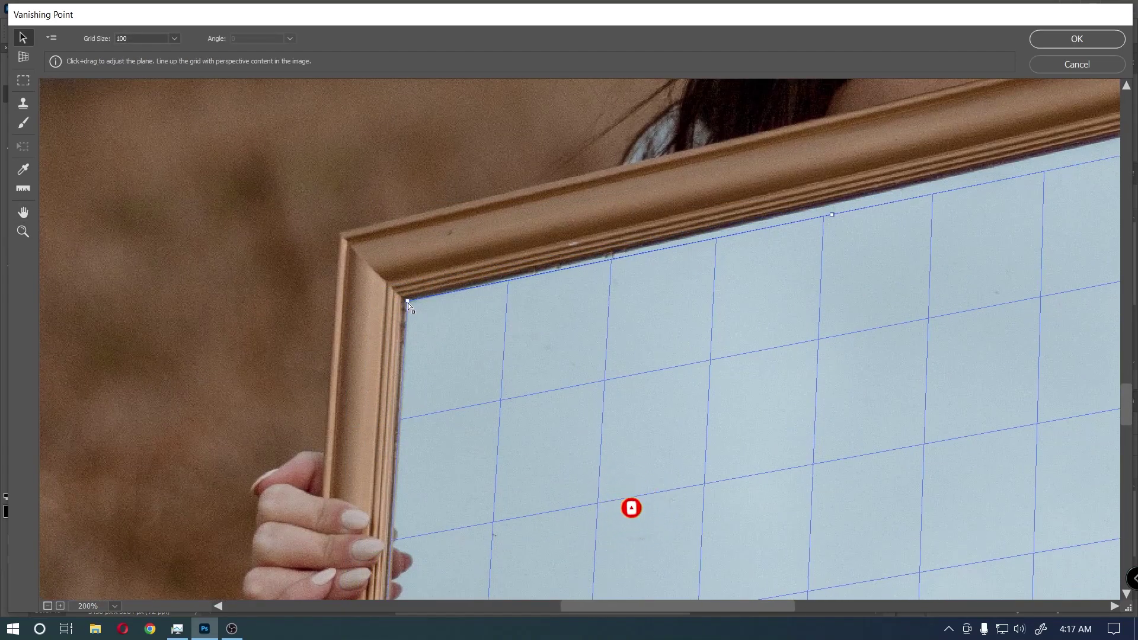
{"action": "left_click_drag", "start_coordinate": [407, 304], "coordinate": [408, 301]}
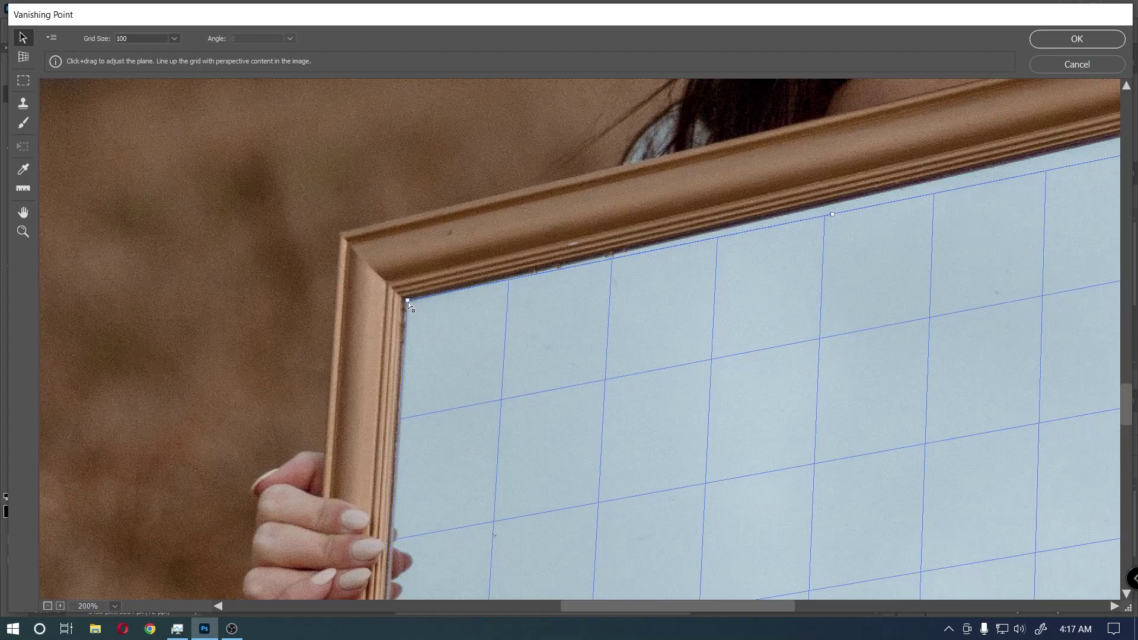
- Place the top-right plane corner on the inner glass corner
{"action": "key", "text": "h"}
{"action": "left_click_drag", "start_coordinate": [854, 266], "coordinate": [378, 366]}
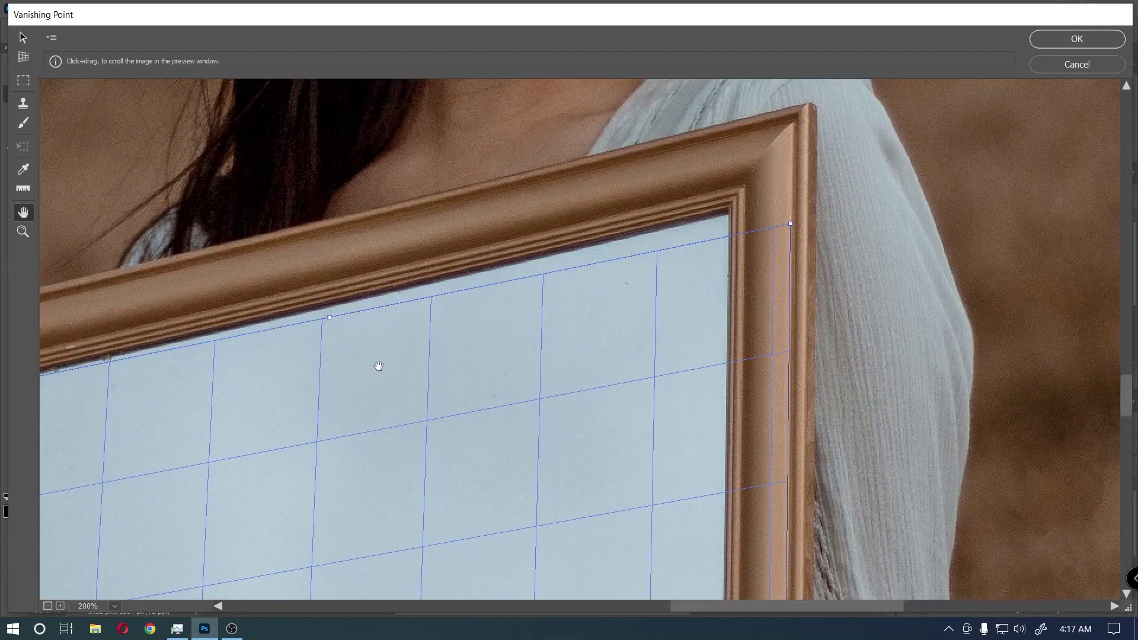
{"action": "key", "text": "v"}
{"action": "left_click_drag", "start_coordinate": [791, 224], "coordinate": [729, 213]}
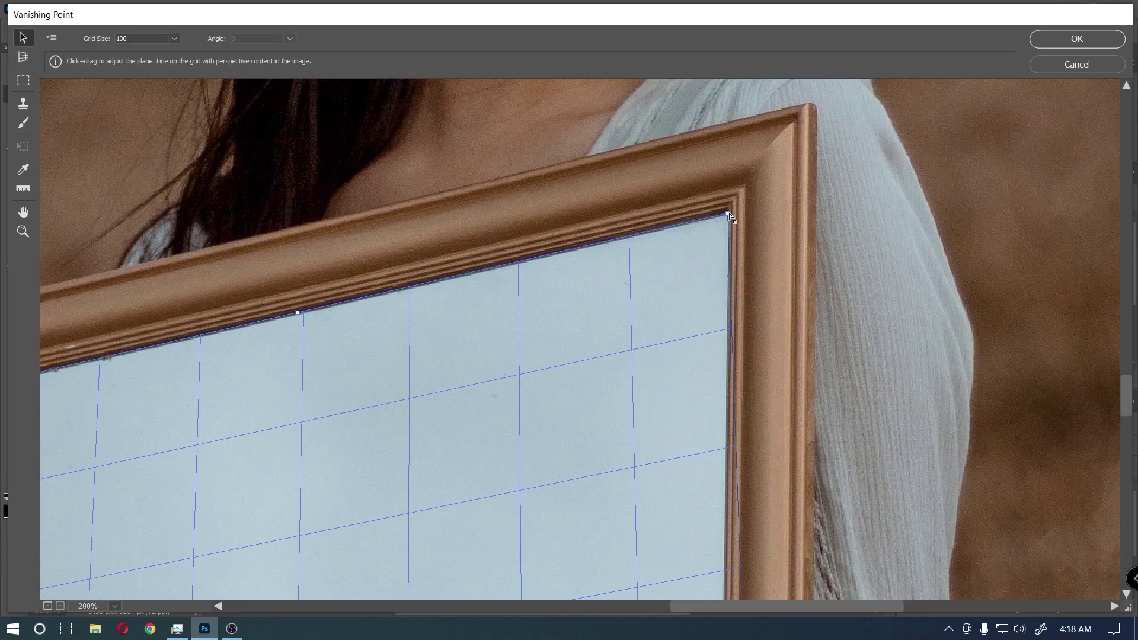
{"action": "left_click_drag", "start_coordinate": [729, 213], "coordinate": [727, 213]}
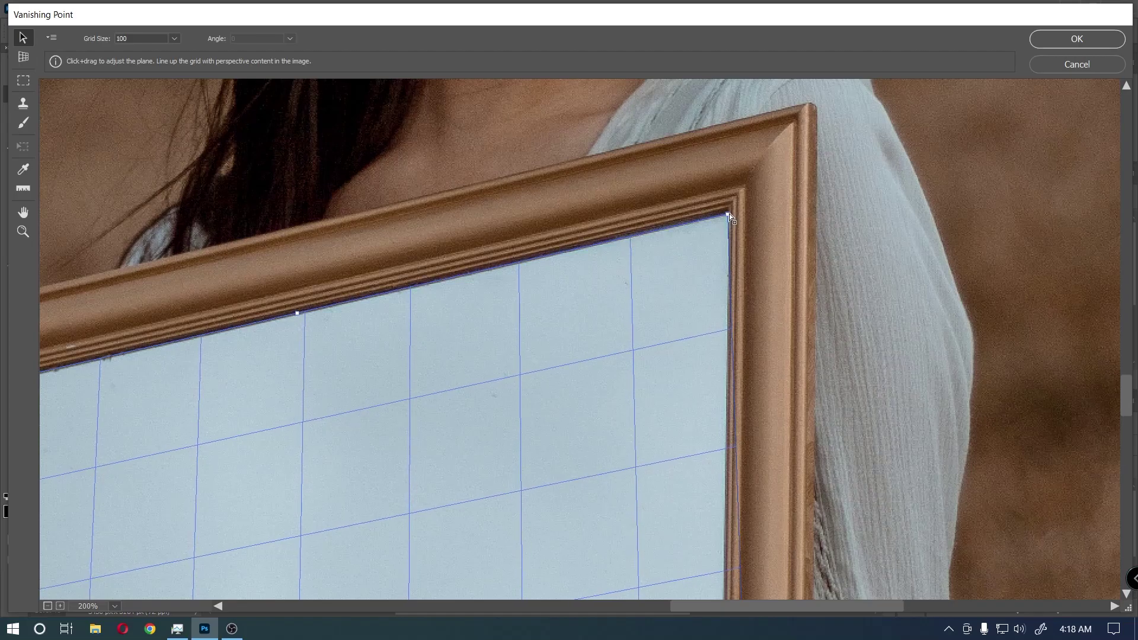
- Move down the frame's right side and place the bottom-right corner on the inner glass
{"action": "key", "text": "h"}
{"action": "left_click_drag", "start_coordinate": [766, 364], "coordinate": [775, 172]}
{"action": "key", "text": "v"}
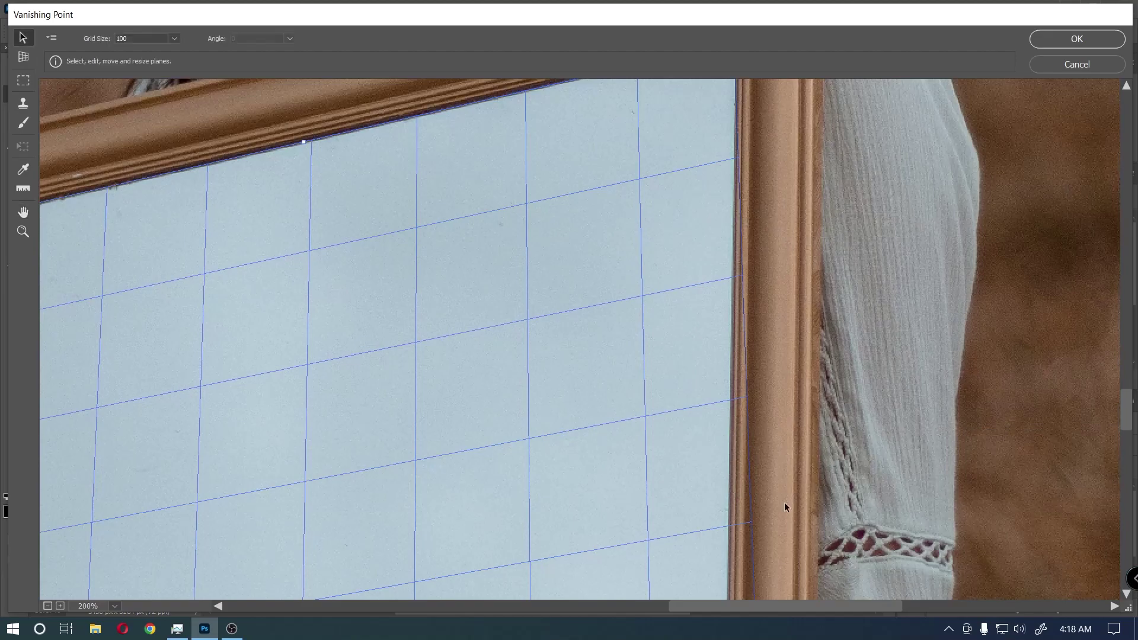
{"action": "key", "text": "ctrl+alt+0"}
{"action": "key", "text": "h"}
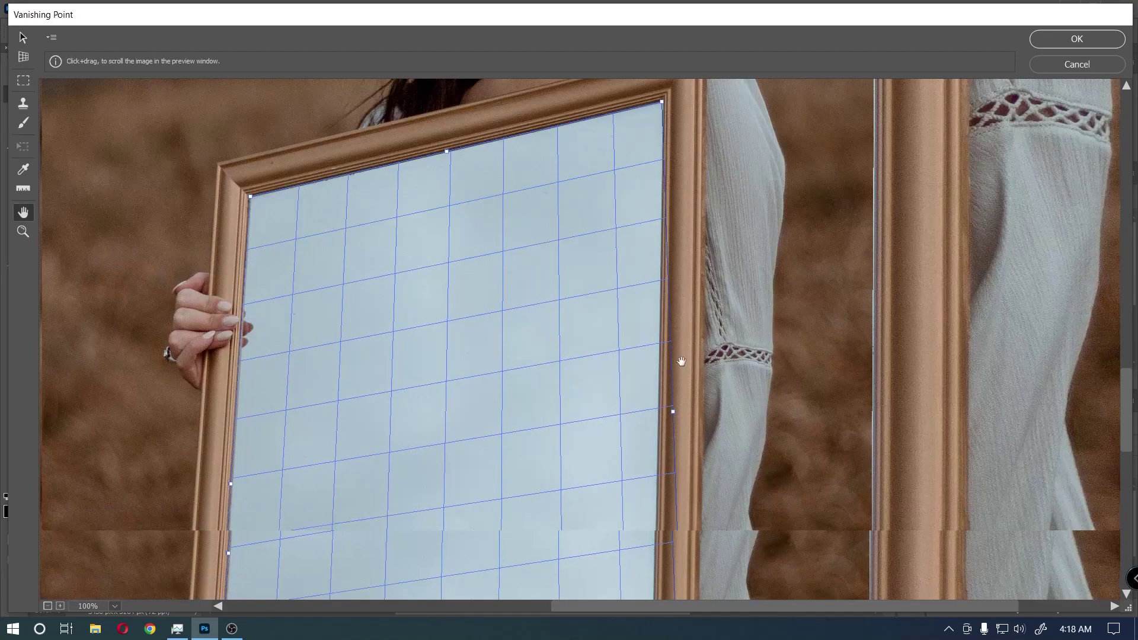
{"action": "left_click_drag", "start_coordinate": [786, 507], "coordinate": [744, 197]}
{"action": "left_click_drag", "start_coordinate": [661, 549], "coordinate": [649, 416]}
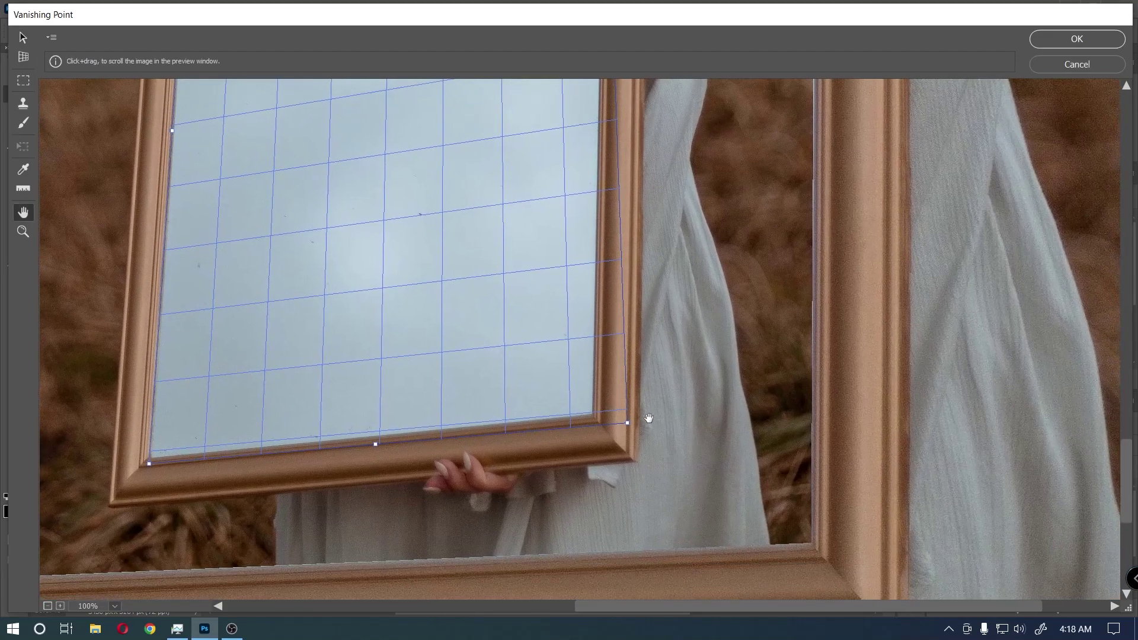
{"action": "key", "text": "v"}
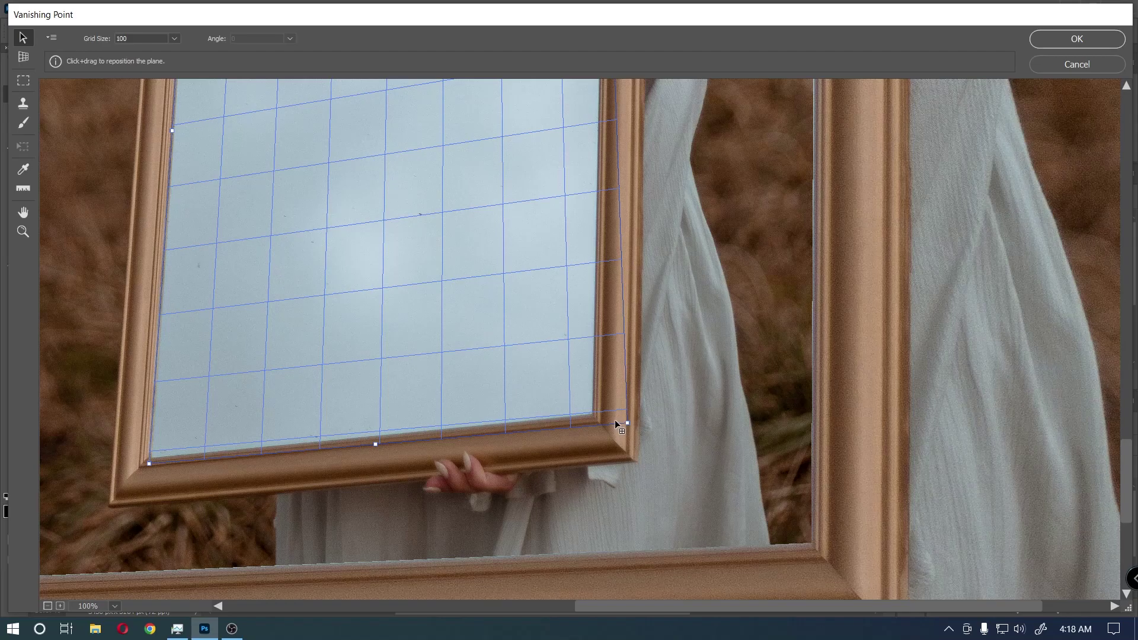
{"action": "key", "text": "ctrl+plus"}
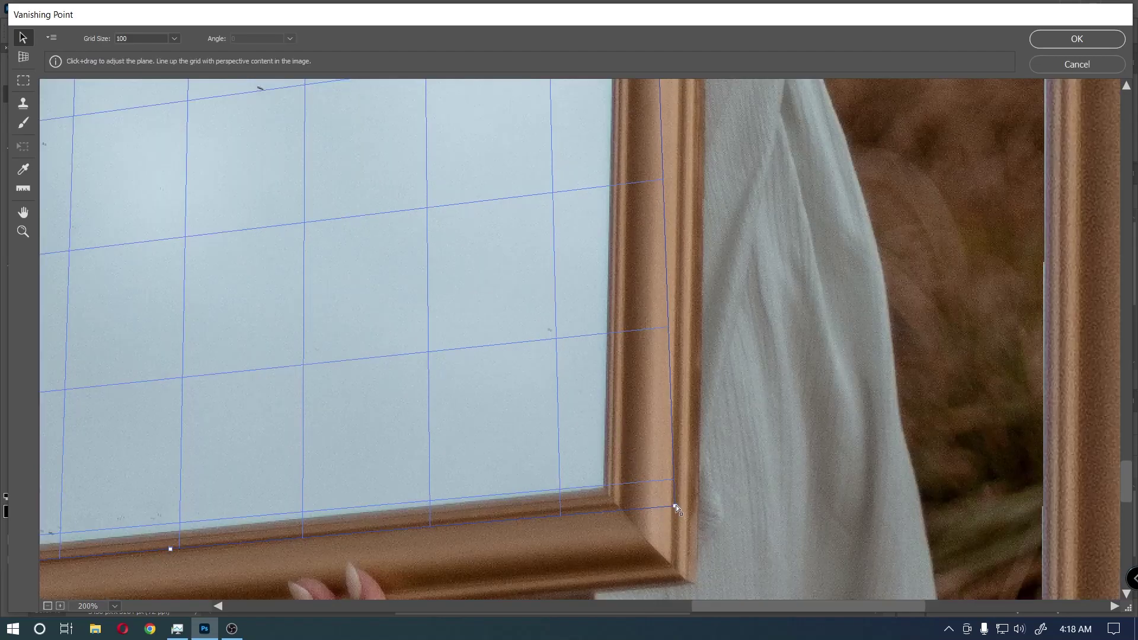
{"action": "left_click_drag", "start_coordinate": [675, 505], "coordinate": [605, 488]}
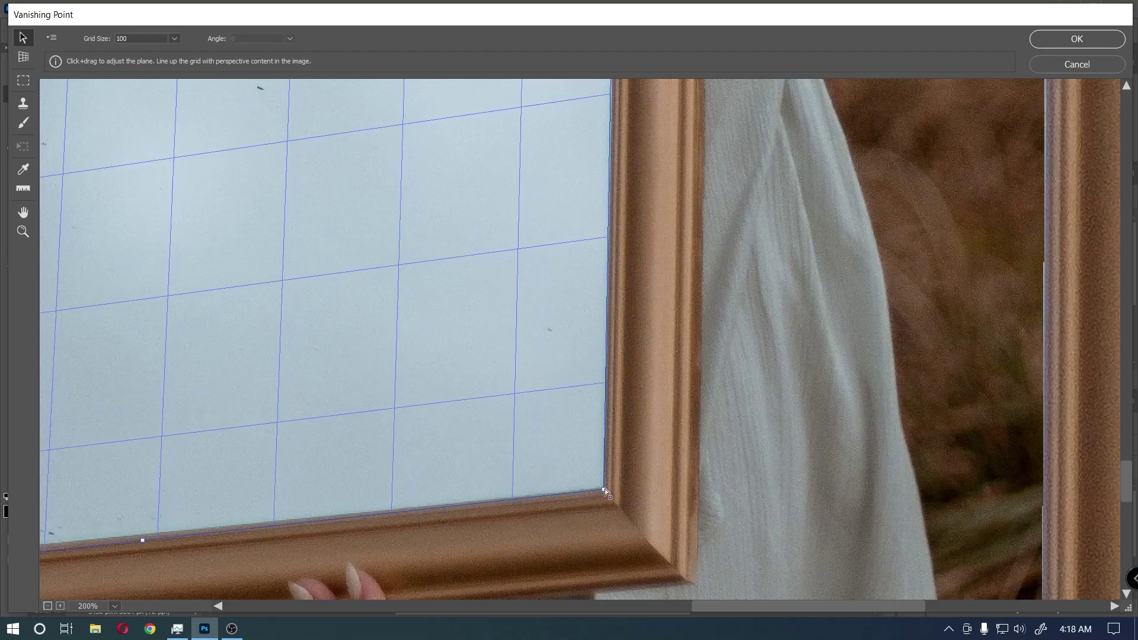
- Place the bottom-left corner on the inner glass, then recheck the top-left corner
{"action": "key", "text": "h"}
{"action": "left_click_drag", "start_coordinate": [353, 449], "coordinate": [909, 394]}
{"action": "key", "text": "v"}
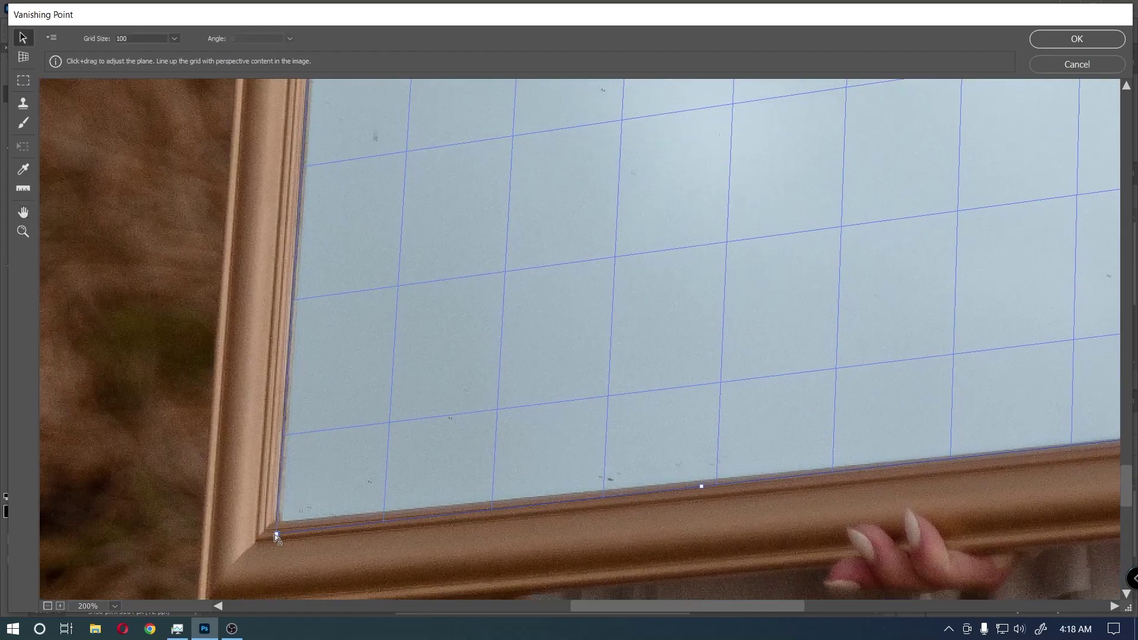
{"action": "left_click_drag", "start_coordinate": [275, 535], "coordinate": [280, 520]}
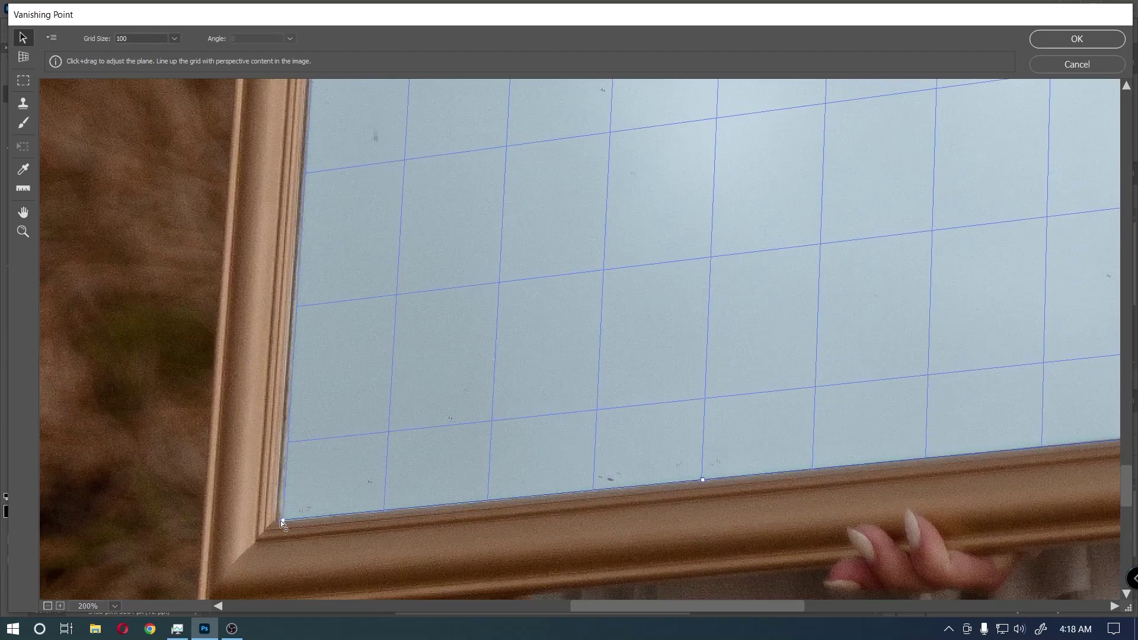
{"action": "key", "text": "h"}
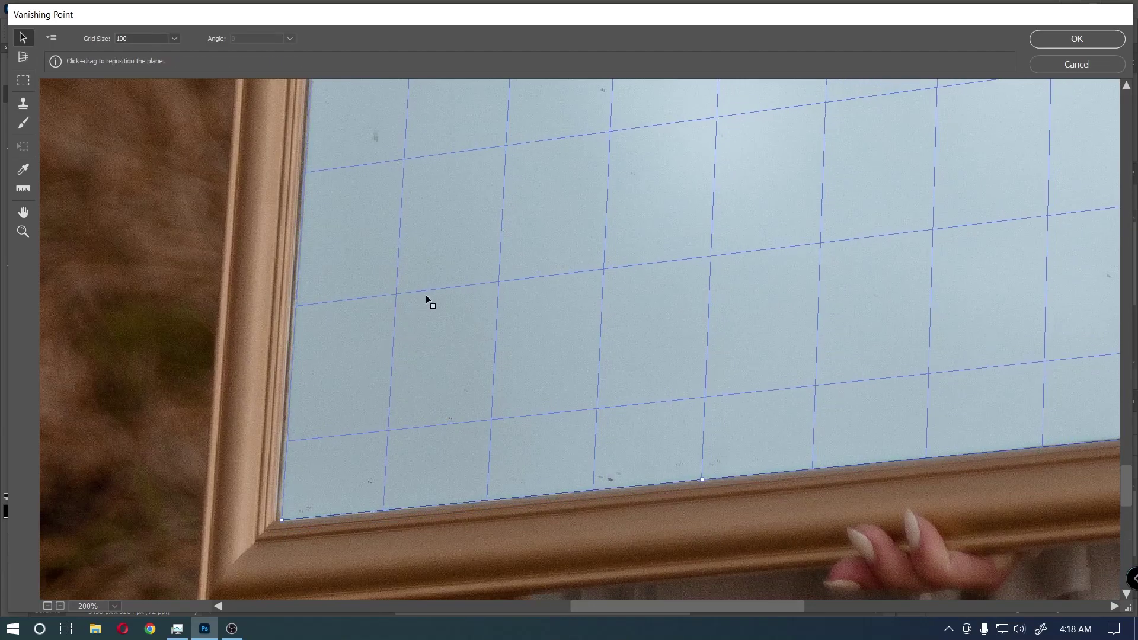
{"action": "left_click_drag", "start_coordinate": [427, 300], "coordinate": [432, 381]}
{"action": "left_click_drag", "start_coordinate": [417, 284], "coordinate": [436, 457]}
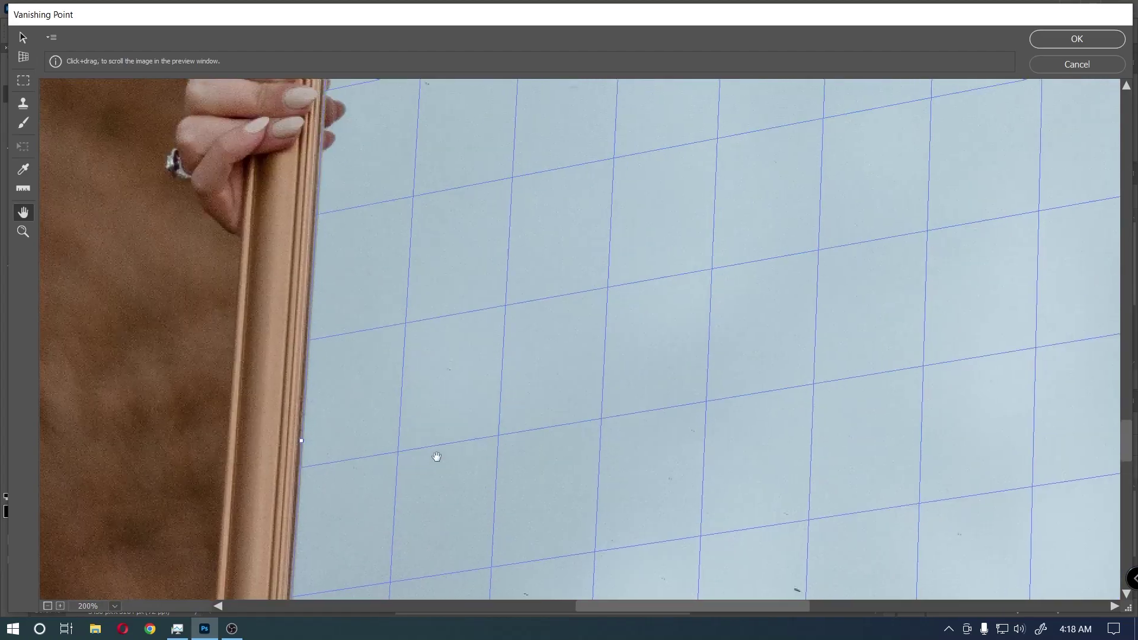
{"action": "left_click_drag", "start_coordinate": [394, 140], "coordinate": [414, 454]}
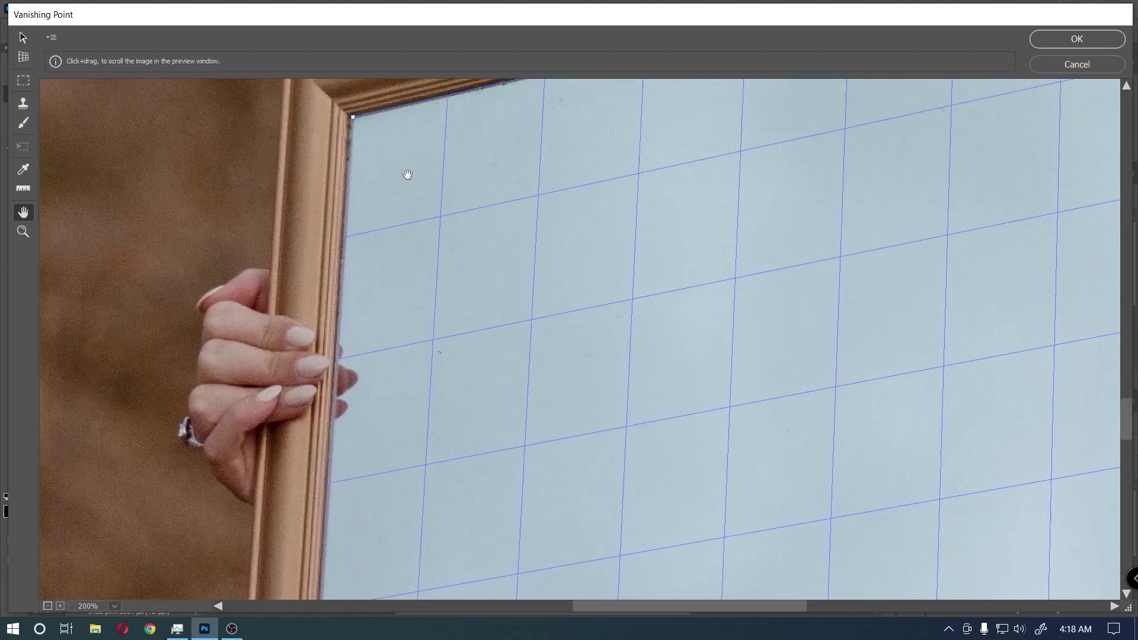
{"action": "key", "text": "v"}
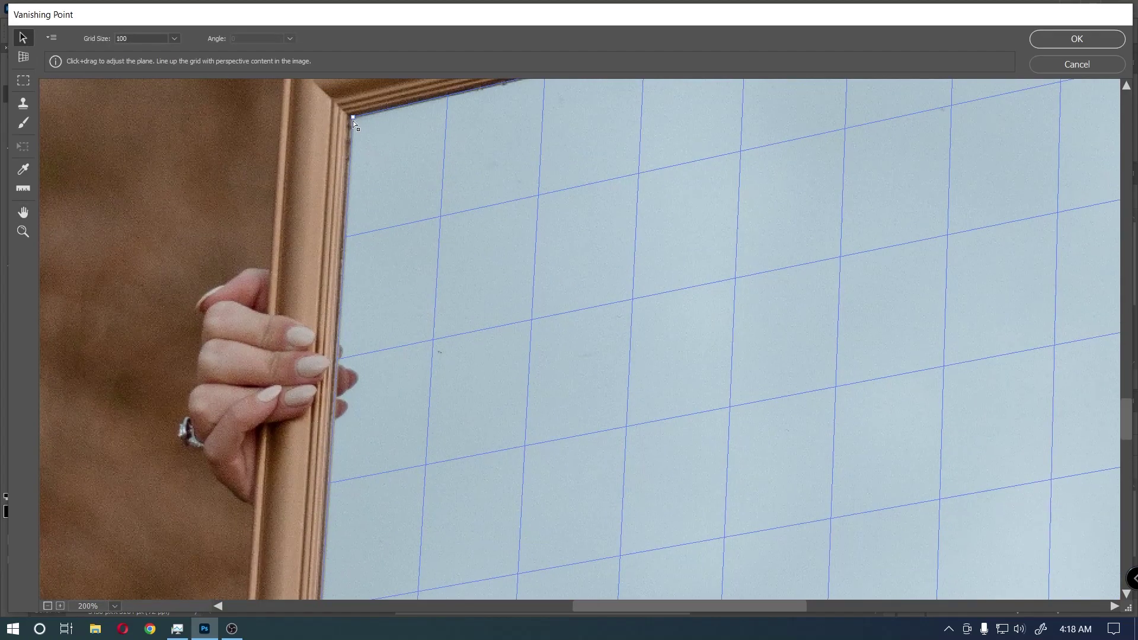
- Zoom out and paste the copied photo into the perspective view
{"action": "scroll", "coordinate": [394, 192], "scroll_direction": "down", "scroll_amount": 2}
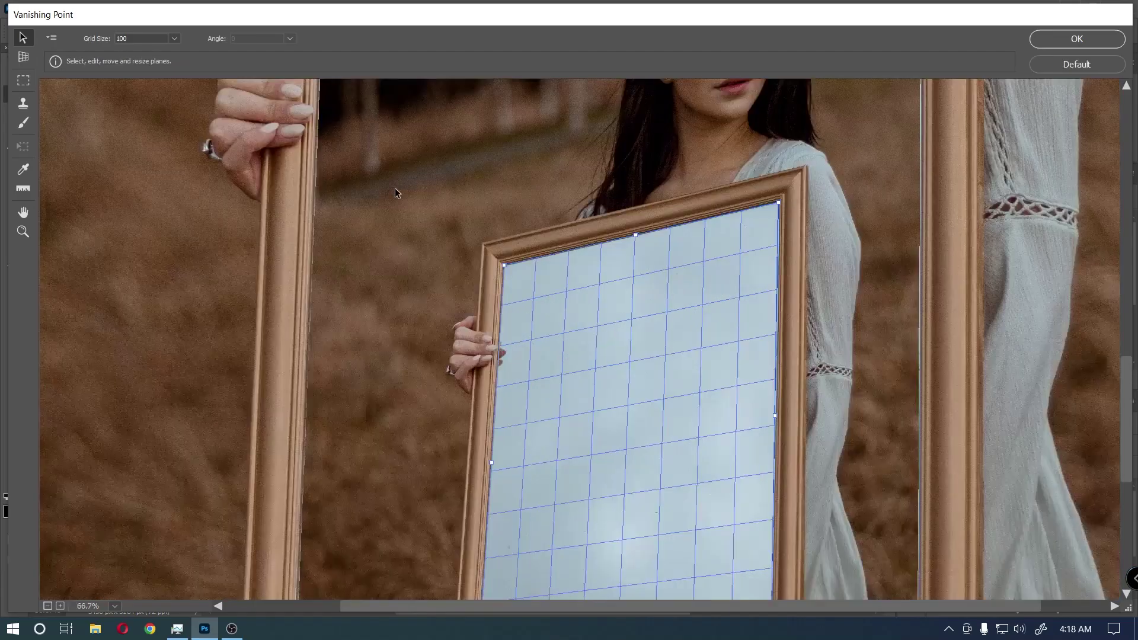
{"action": "scroll", "coordinate": [395, 192], "scroll_direction": "down", "scroll_amount": 1}
{"action": "scroll", "coordinate": [395, 193], "scroll_direction": "down", "scroll_amount": 1}
{"action": "scroll", "coordinate": [394, 189], "scroll_direction": "down", "scroll_amount": 1}
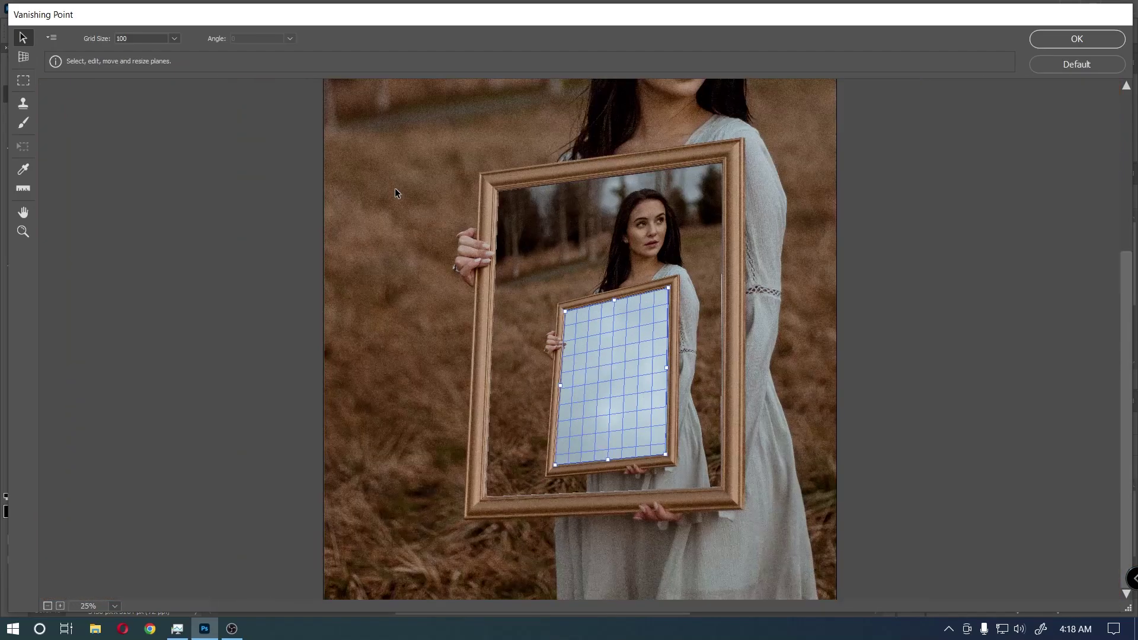
{"action": "scroll", "coordinate": [394, 189], "scroll_direction": "down", "scroll_amount": 2}
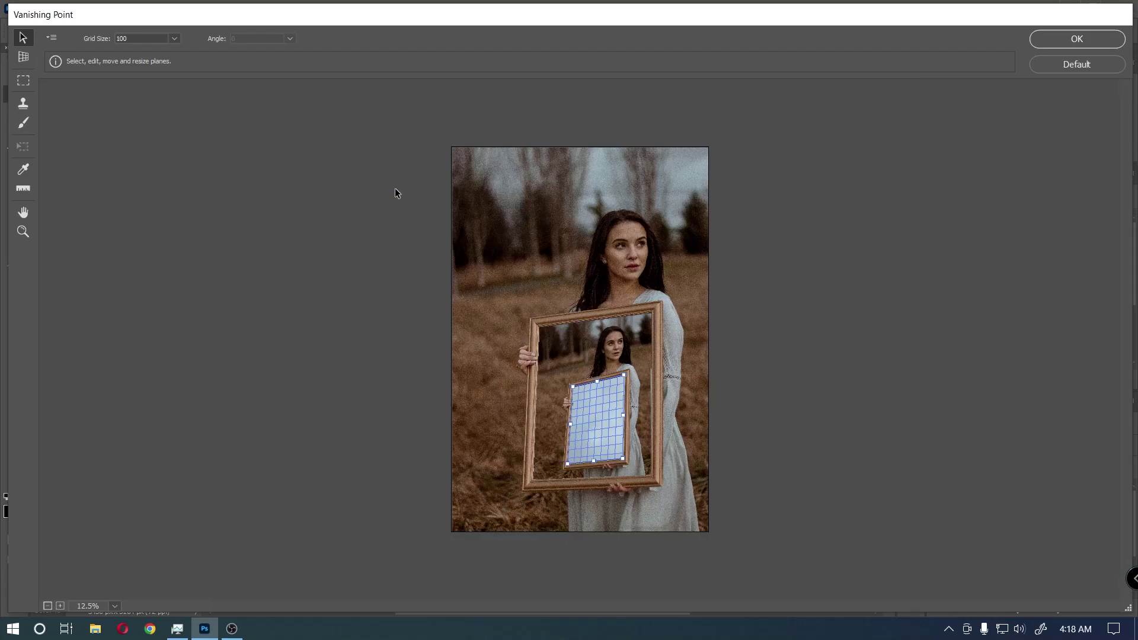
{"action": "key", "text": "Return"}
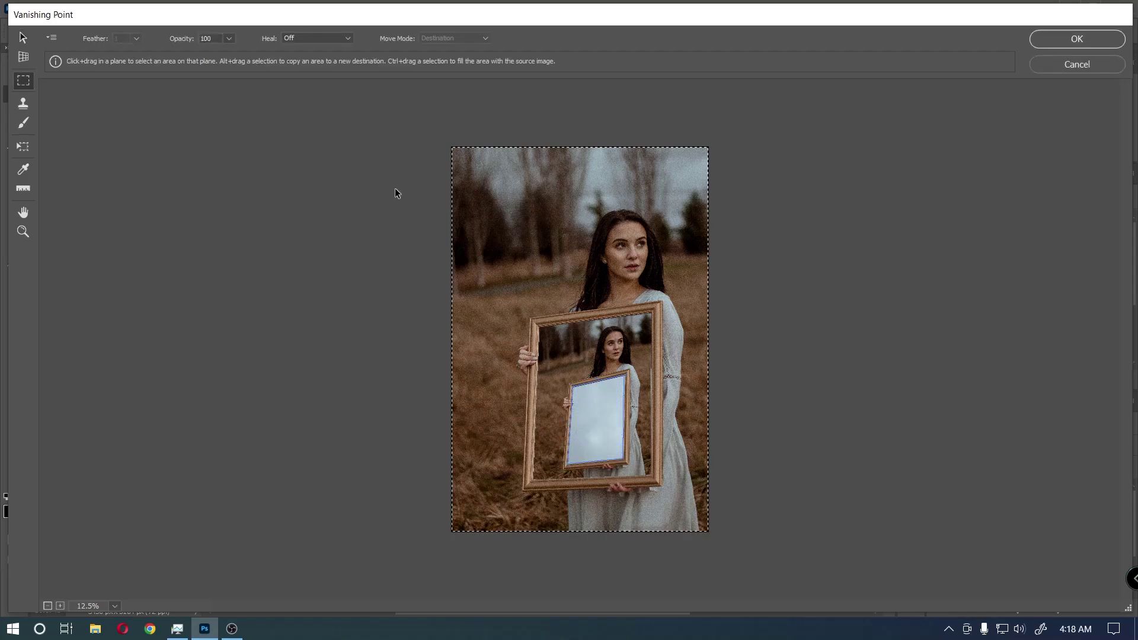
- Shrink the pasted photo to fit the inner frame's plane and apply the Vanishing Point edit to Layer 3
{"action": "key", "text": "t"}
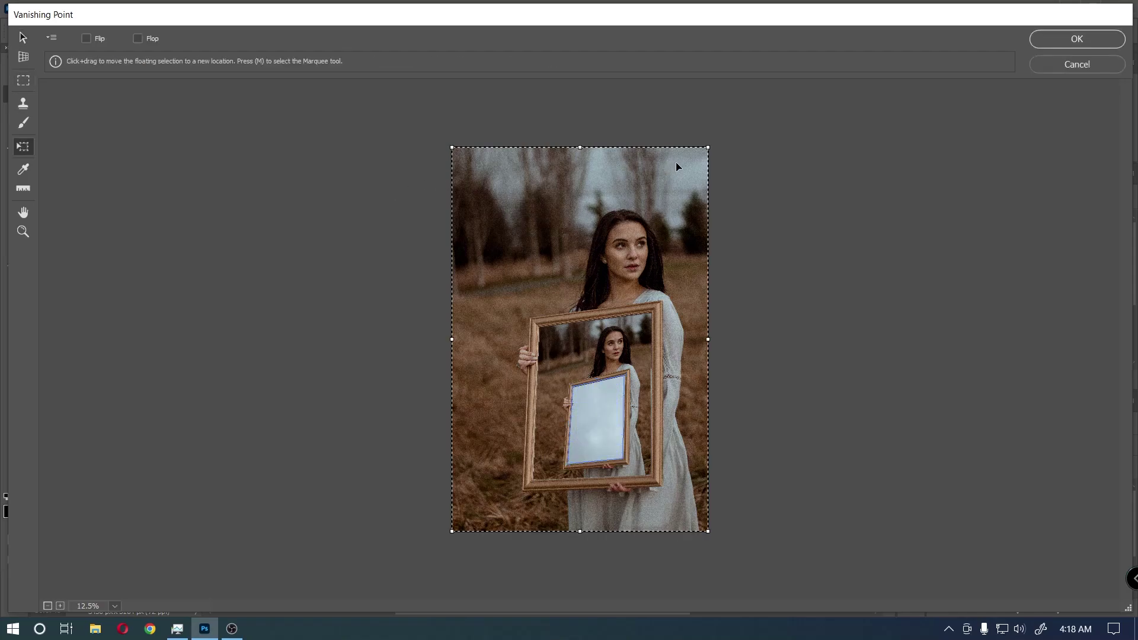
{"action": "left_click_drag", "start_coordinate": [710, 145], "coordinate": [568, 396]}
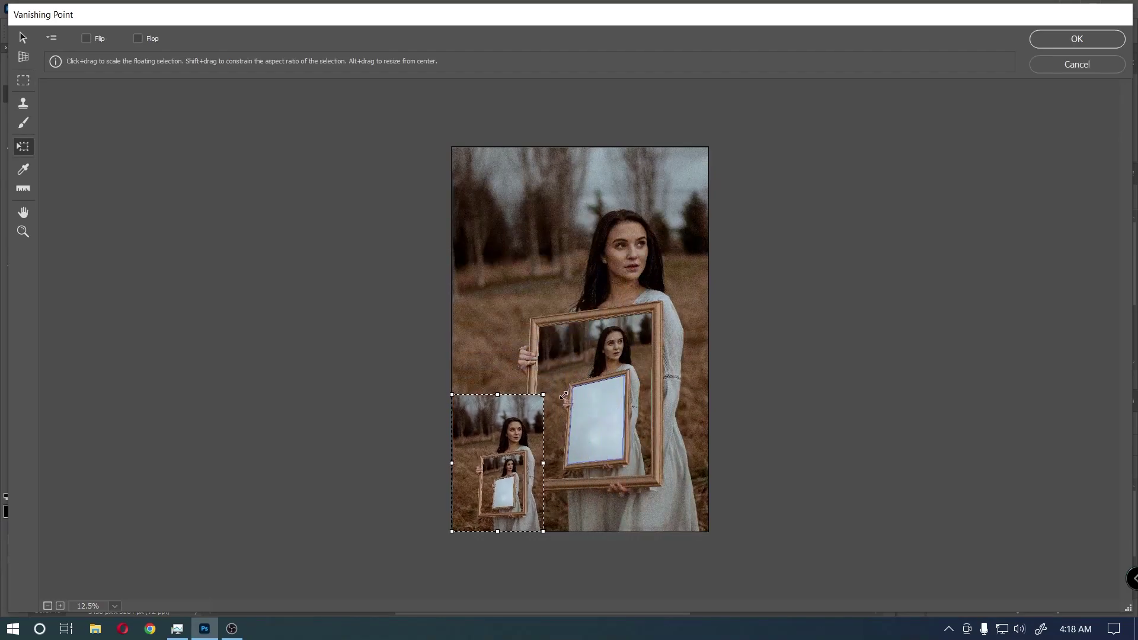
{"action": "left_click_drag", "start_coordinate": [517, 463], "coordinate": [595, 434]}
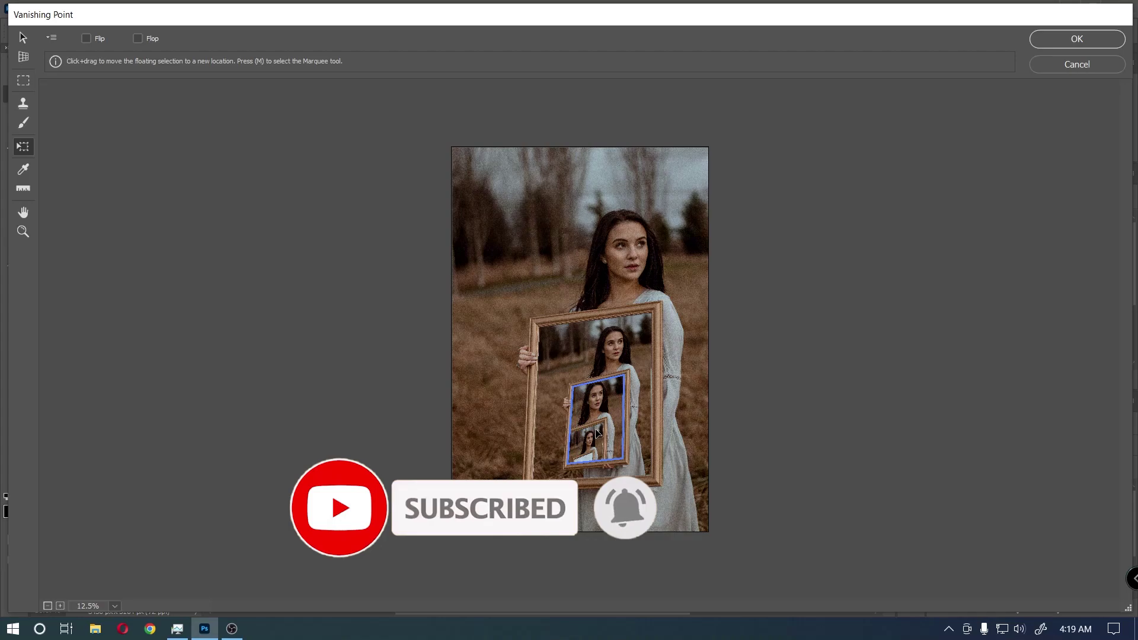
{"action": "mouse_move", "coordinate": [597, 432]}
{"action": "left_mouse_down"}
{"action": "mouse_move", "coordinate": [624, 429]}
{"action": "mouse_move", "coordinate": [586, 405]}
{"action": "mouse_move", "coordinate": [617, 428]}
{"action": "left_mouse_up"}
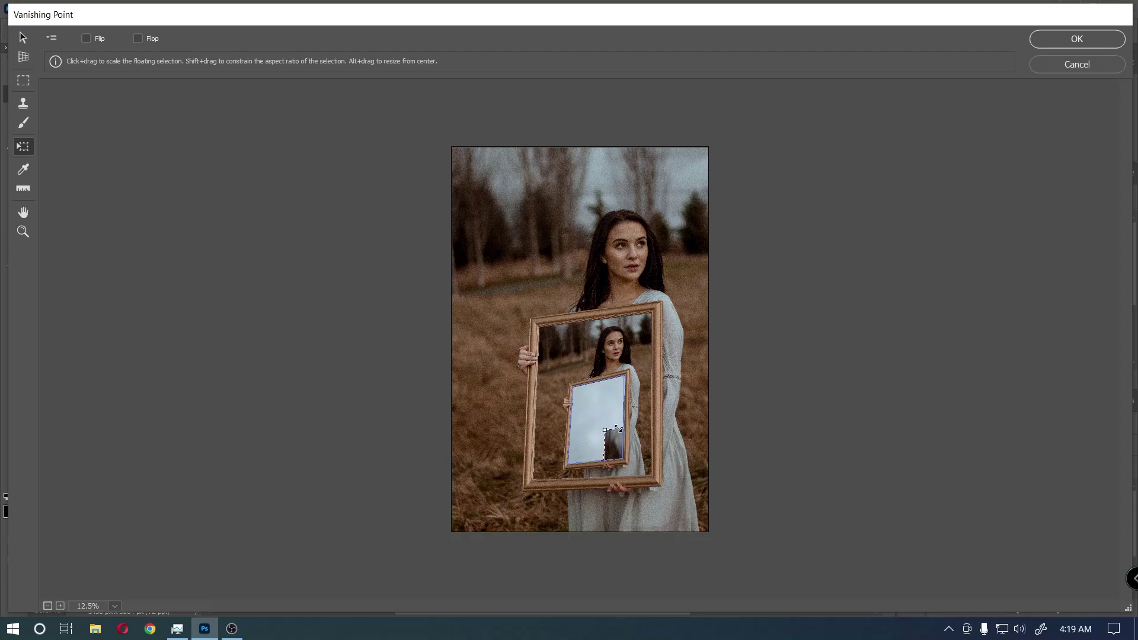
{"action": "key", "text": "ctrl+z"}
{"action": "key", "text": "ctrl+z"}
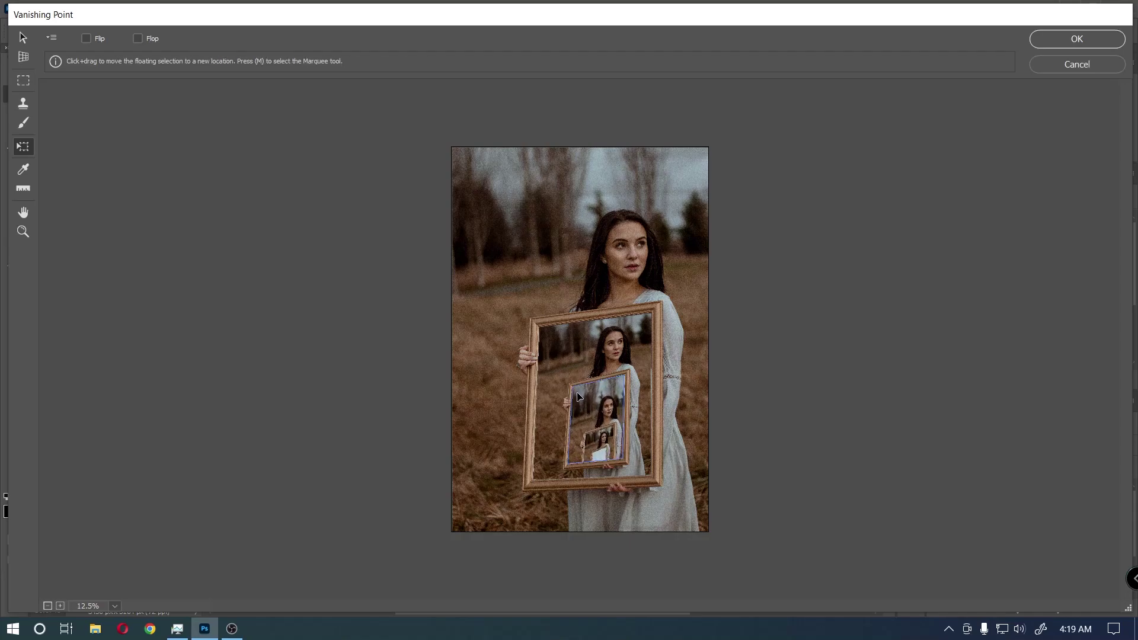
{"action": "left_click_drag", "start_coordinate": [579, 396], "coordinate": [579, 375]}
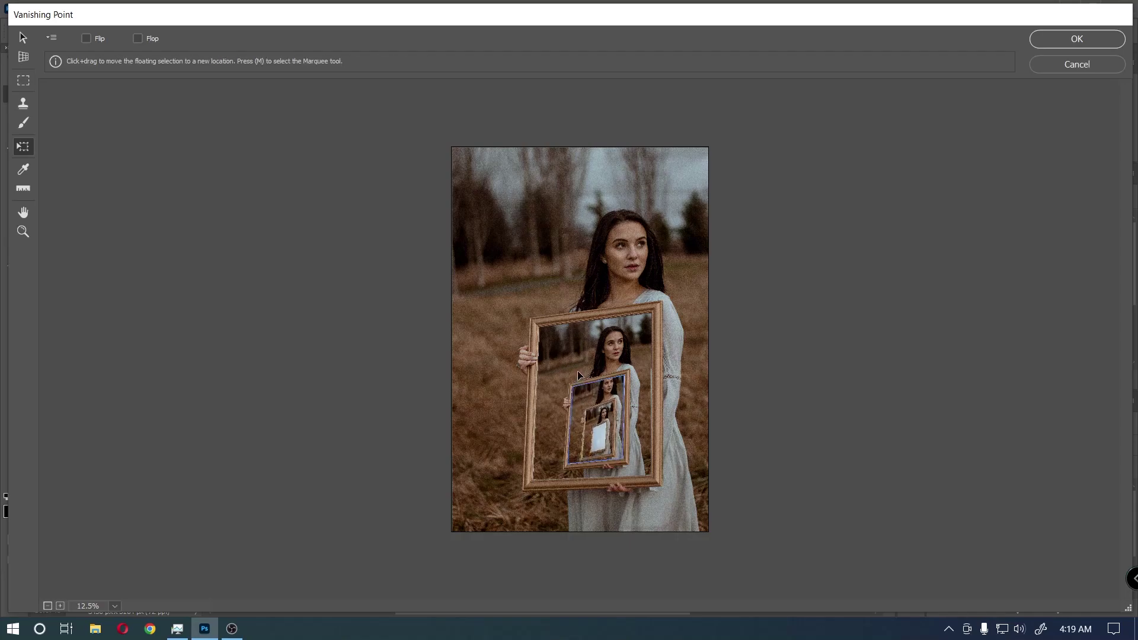
{"action": "left_click_drag", "start_coordinate": [577, 368], "coordinate": [613, 441]}
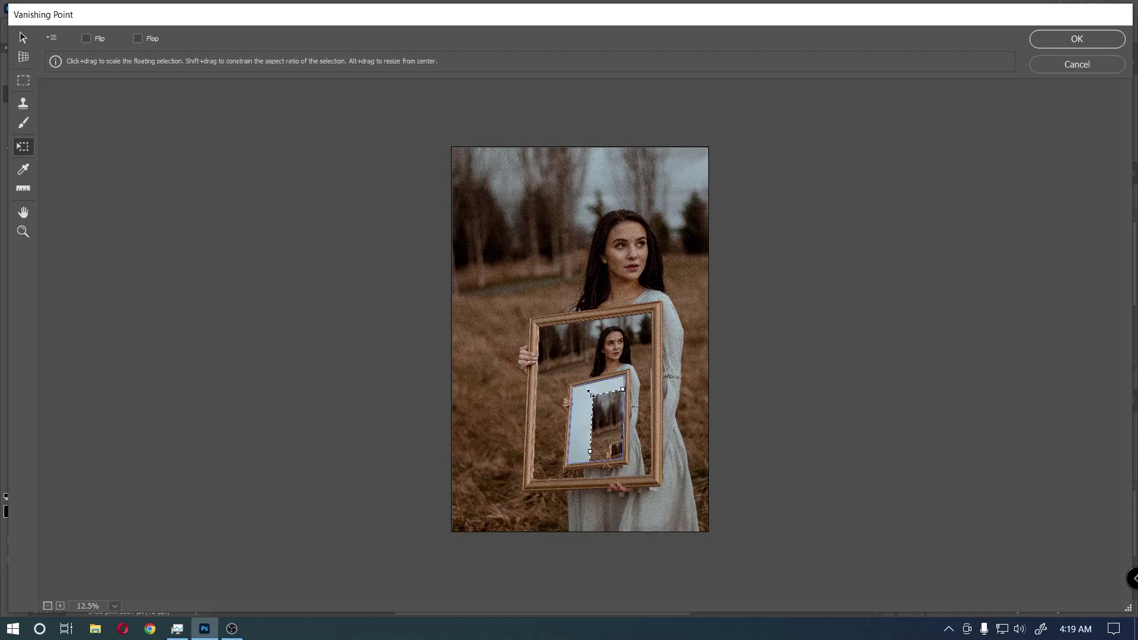
{"action": "left_click_drag", "start_coordinate": [589, 391], "coordinate": [579, 383]}
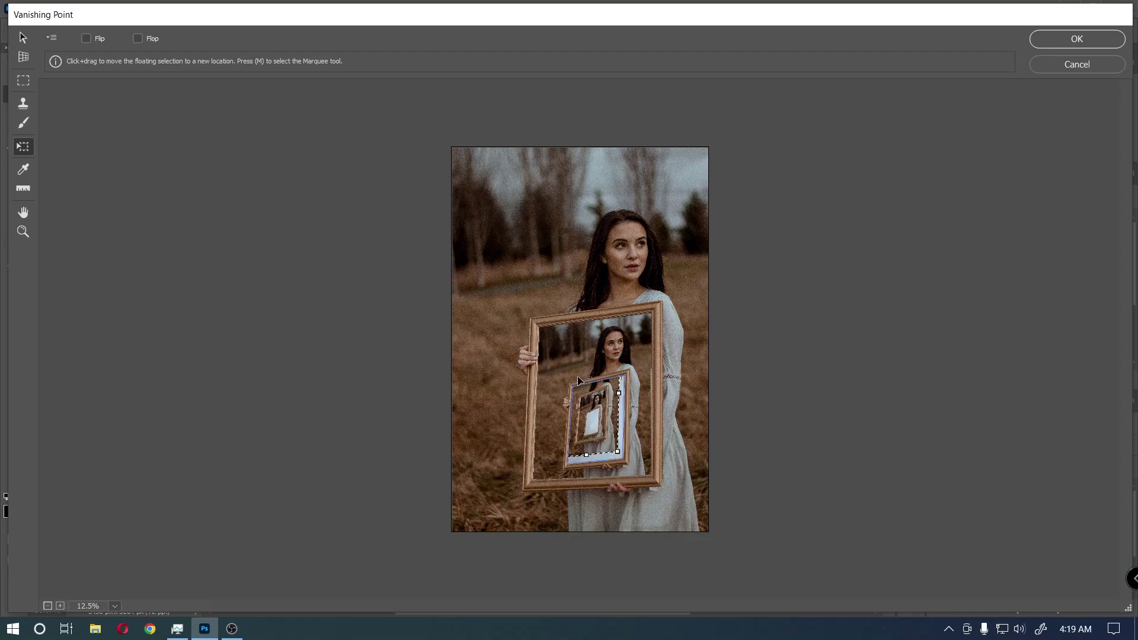
{"action": "mouse_move", "coordinate": [618, 451]}
{"action": "left_mouse_down"}
{"action": "mouse_move", "coordinate": [624, 461]}
{"action": "mouse_move", "coordinate": [600, 440]}
{"action": "left_mouse_up"}
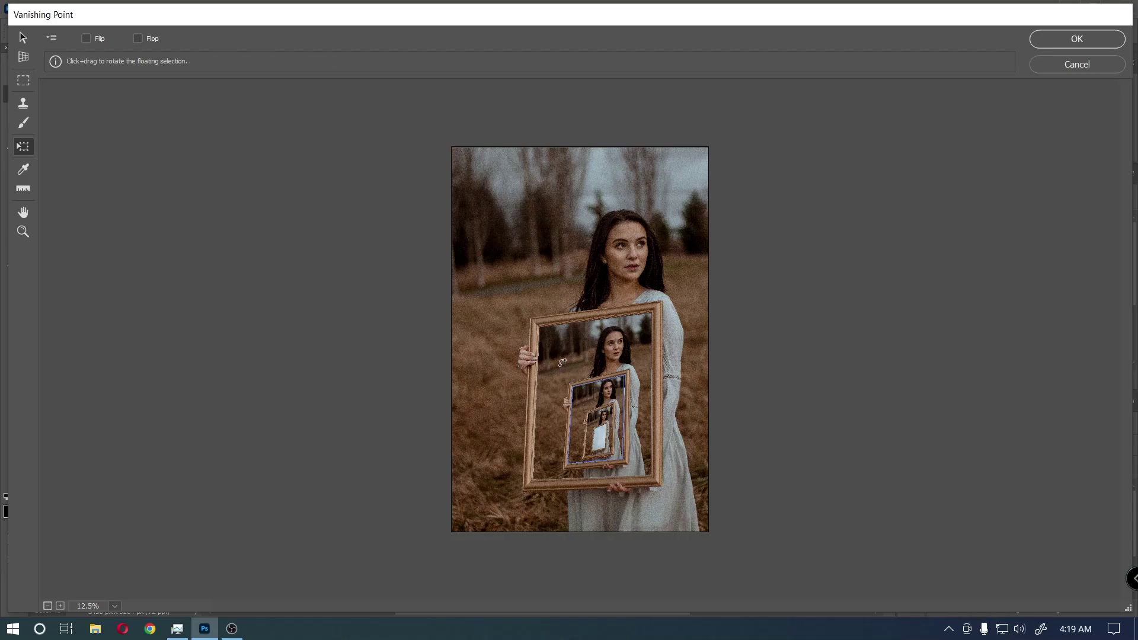
{"action": "key", "text": "Return"}
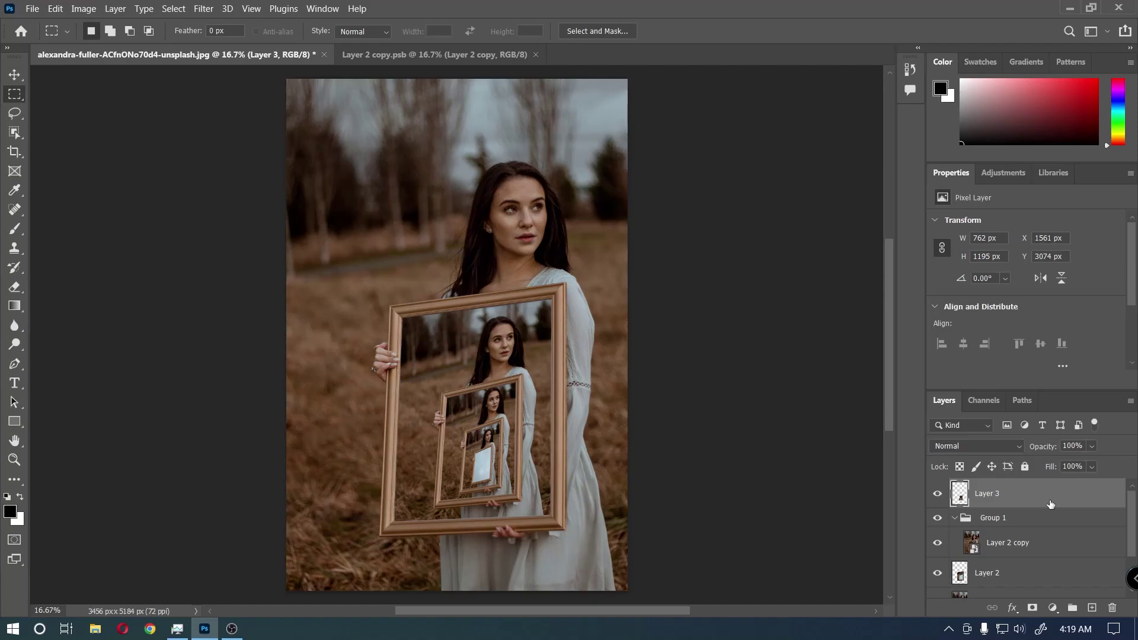
- Copy the entire image from inside the Layer 2 copy smart object
{"action": "left_click", "coordinate": [535, 54]}
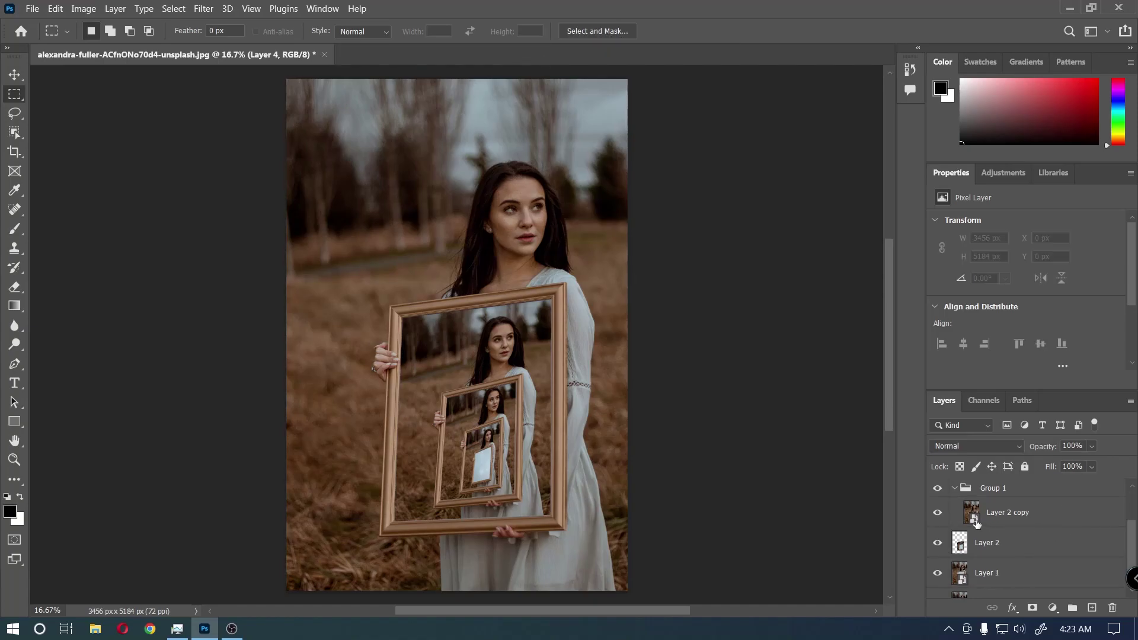
{"action": "double_click", "coordinate": [976, 523]}
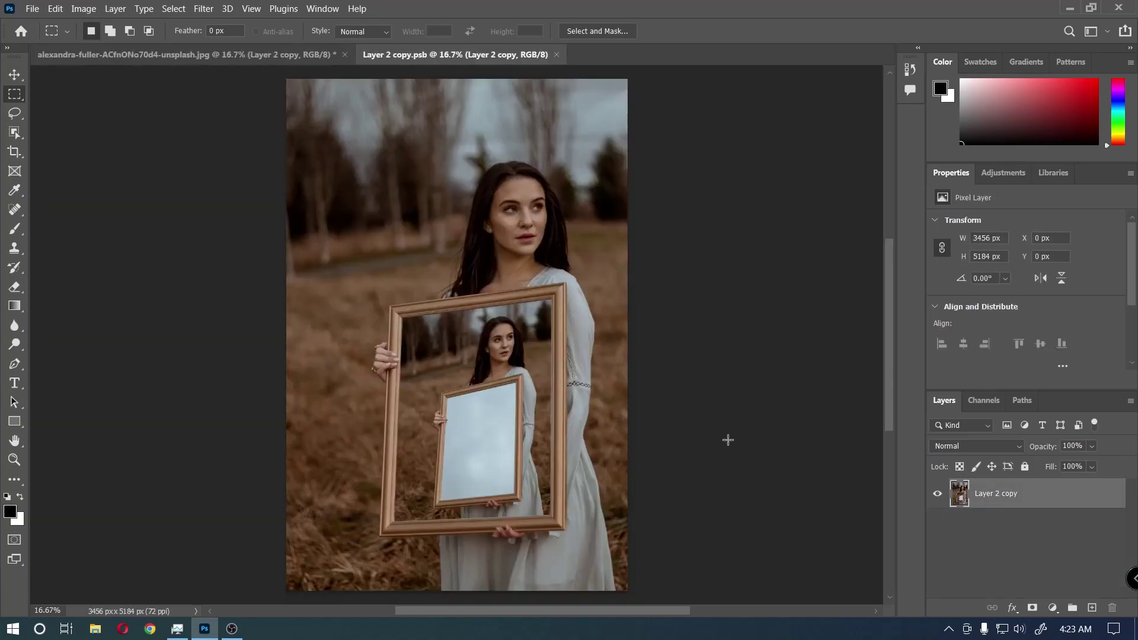
{"action": "key", "text": "ctrl+a"}
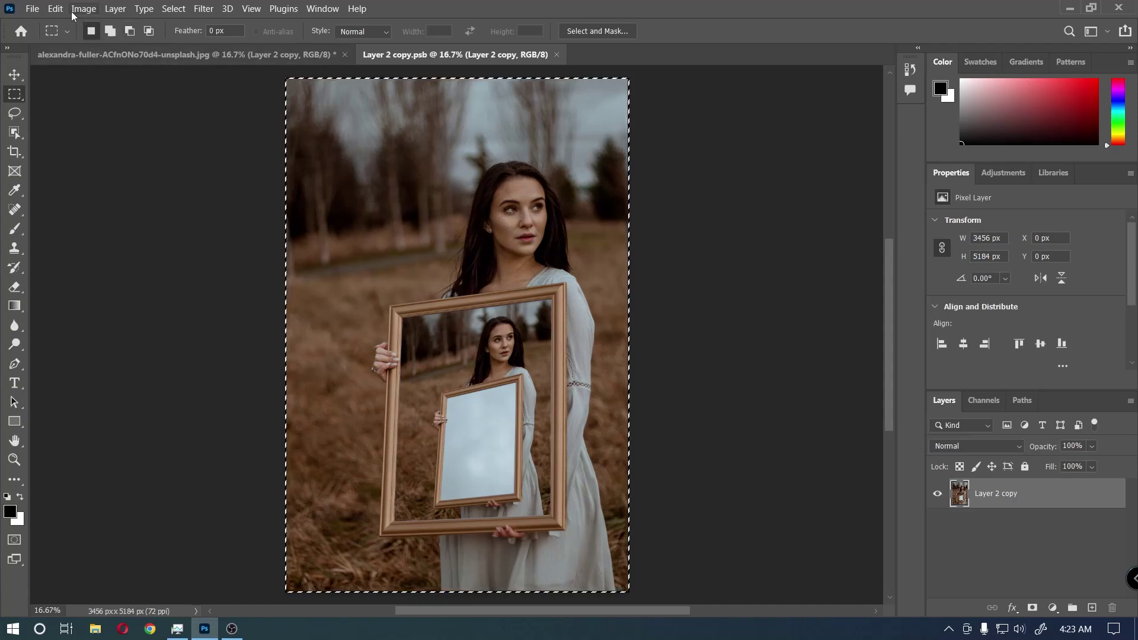
{"action": "left_click", "coordinate": [55, 9]}
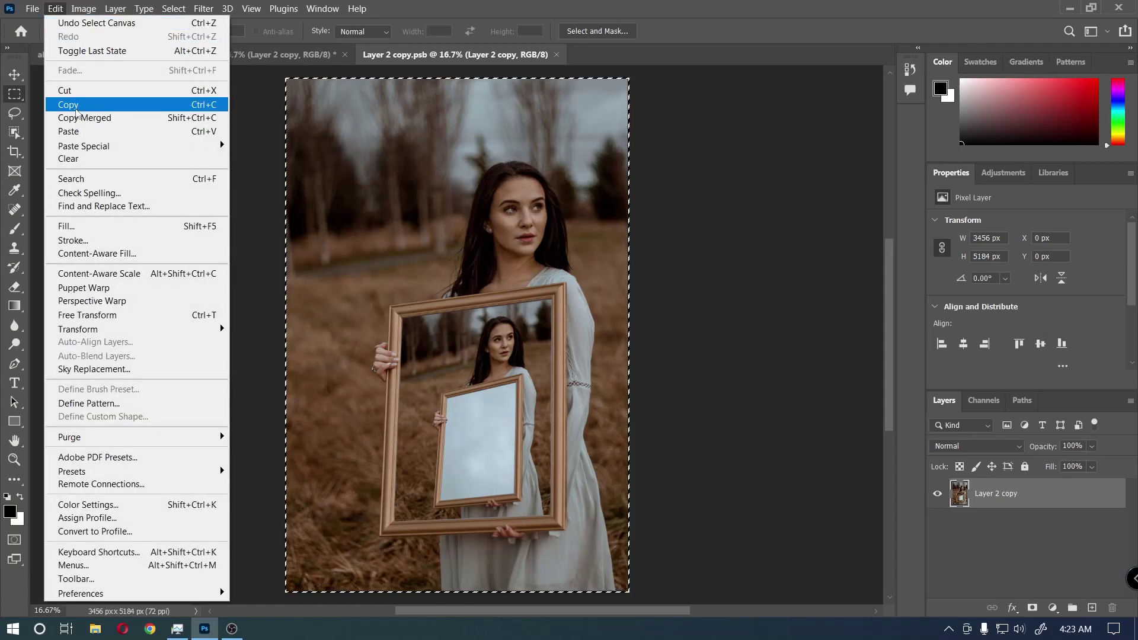
{"action": "left_click", "coordinate": [71, 105]}
- Back in the main photo, open the Vanishing Point filter on Layer 4
{"action": "left_click", "coordinate": [146, 61]}
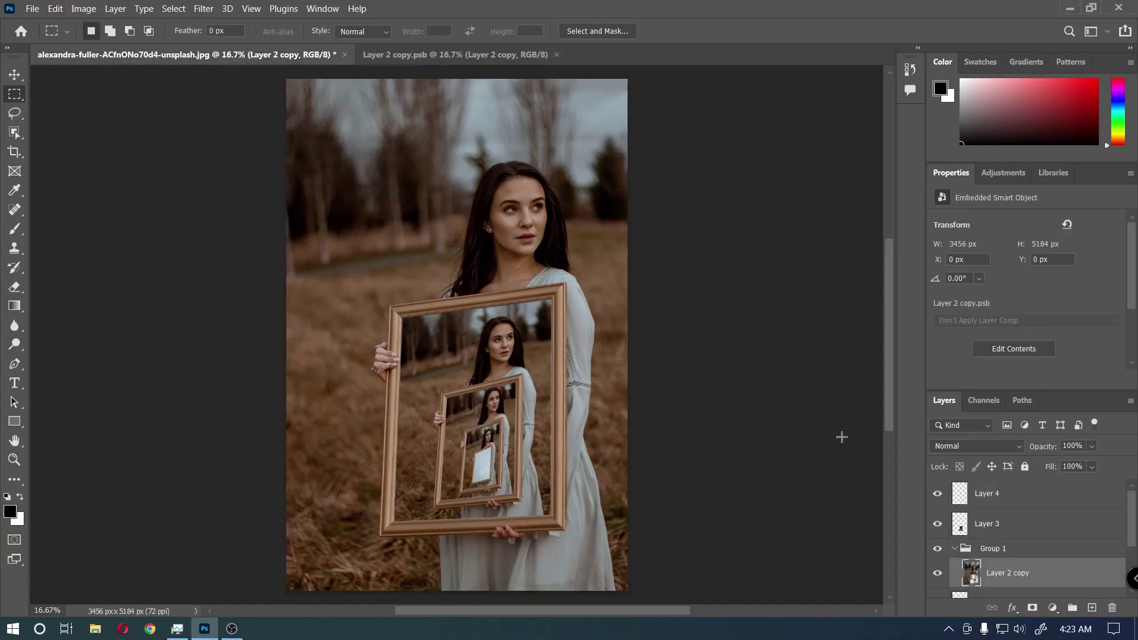
{"action": "left_click", "coordinate": [1016, 495]}
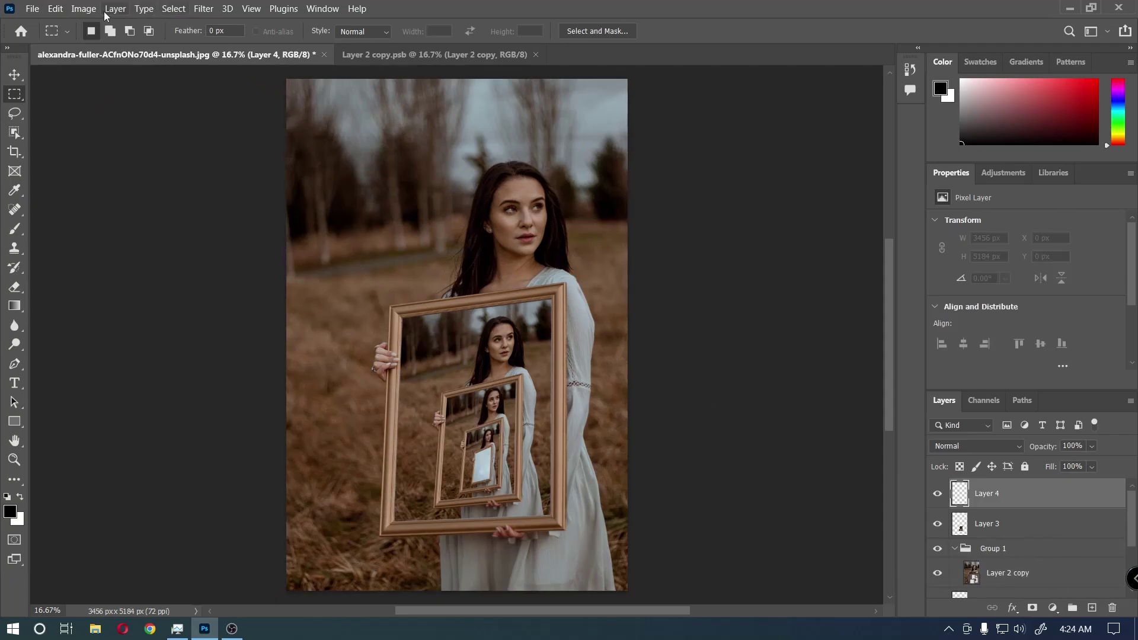
{"action": "left_click", "coordinate": [205, 10]}
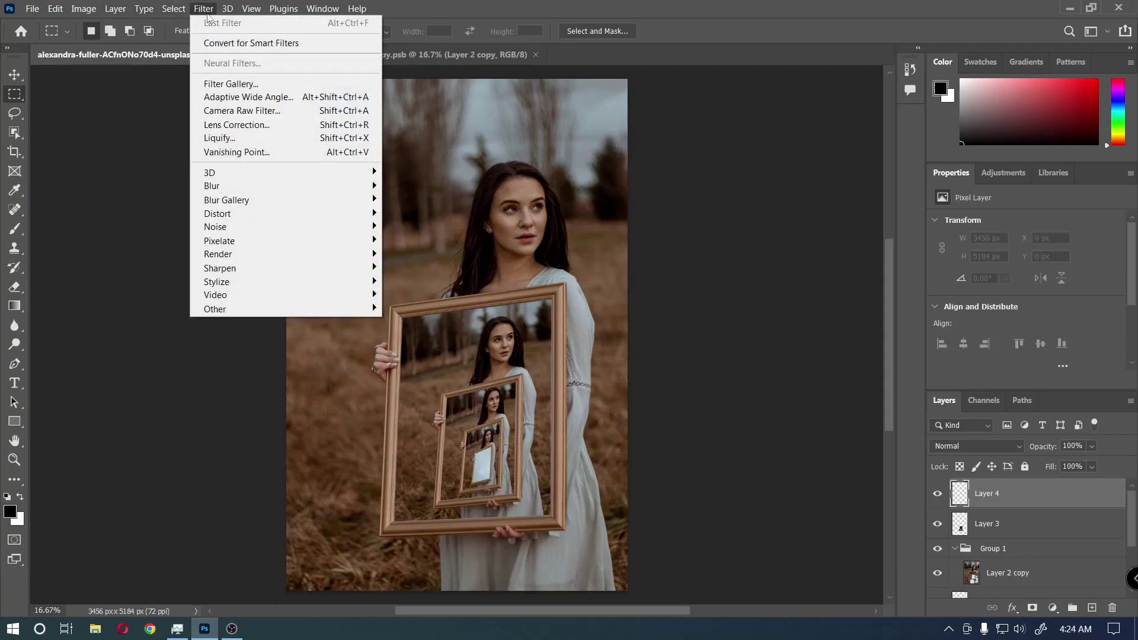
{"action": "left_click", "coordinate": [231, 153]}
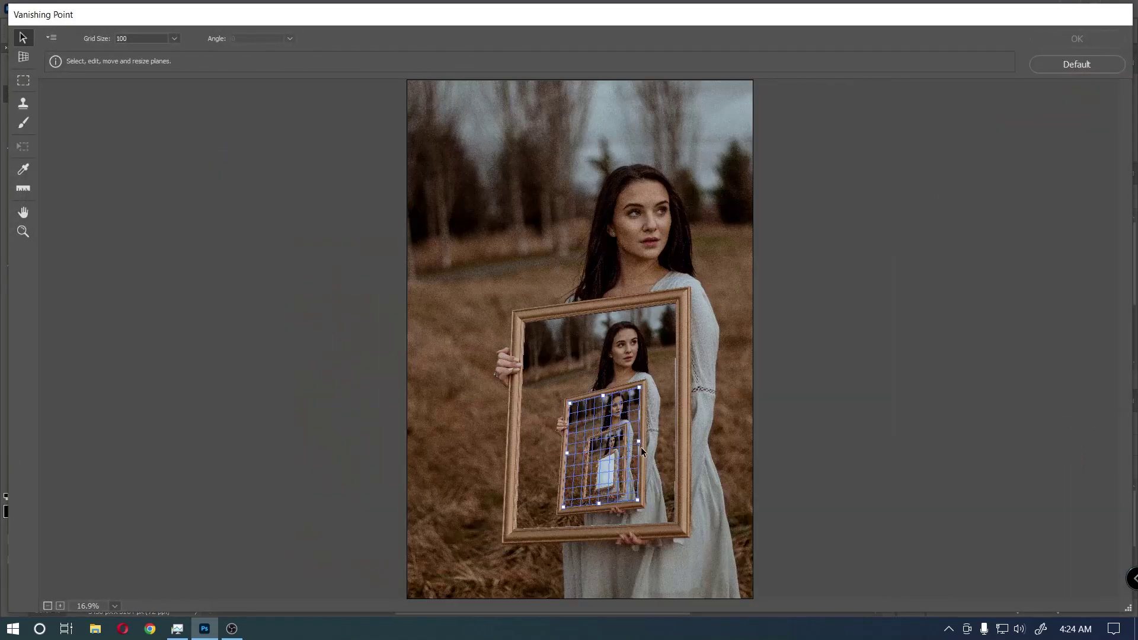
- Zoom the preview to 50% and pull the plane's corners in toward the smaller frame
{"action": "key", "text": "ctrl+plus"}
{"action": "key", "text": "ctrl+plus"}
{"action": "key", "text": "ctrl+plus"}
{"action": "key", "text": "h"}
{"action": "left_click_drag", "start_coordinate": [607, 346], "coordinate": [607, 158]}
{"action": "key", "text": "v"}
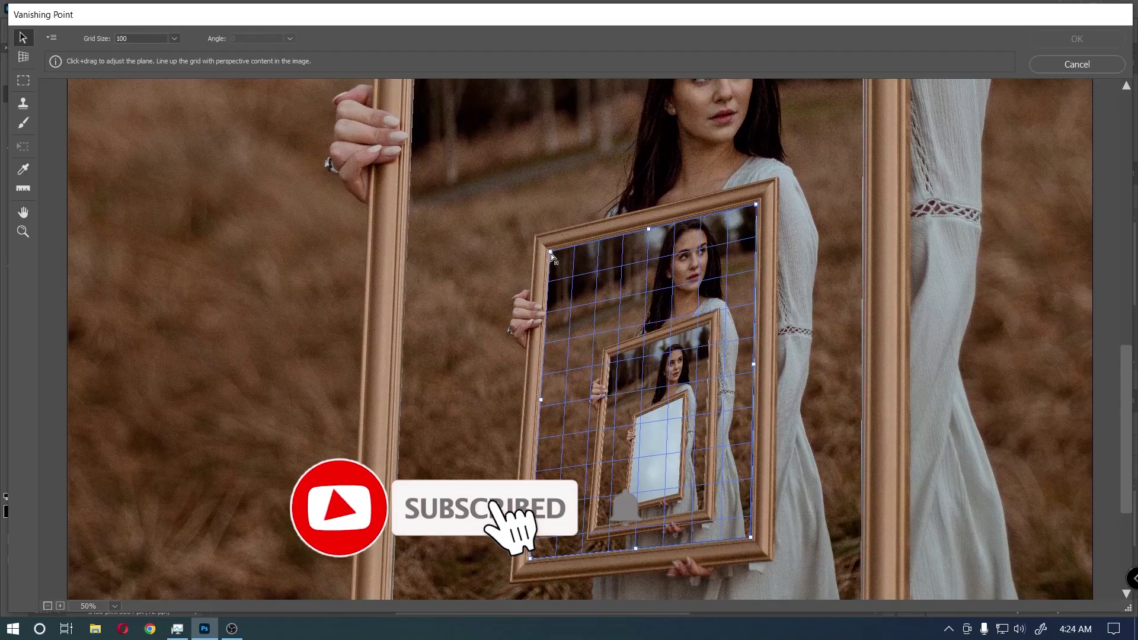
{"action": "left_click_drag", "start_coordinate": [551, 253], "coordinate": [566, 280]}
{"action": "left_click_drag", "start_coordinate": [756, 205], "coordinate": [727, 263]}
{"action": "left_click_drag", "start_coordinate": [751, 537], "coordinate": [706, 509]}
{"action": "mouse_move", "coordinate": [529, 557]}
{"action": "left_mouse_down"}
{"action": "mouse_move", "coordinate": [575, 547]}
{"action": "mouse_move", "coordinate": [600, 522]}
{"action": "left_mouse_up"}
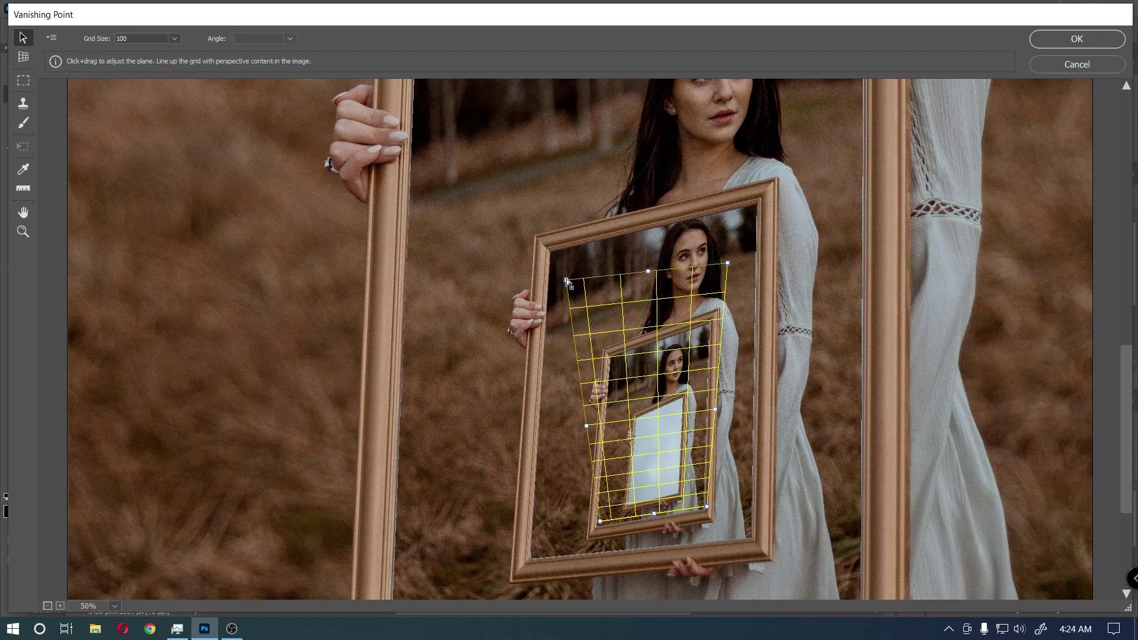
- Align the plane's corners with the innermost frame's mirror and check the grid fits
{"action": "left_click_drag", "start_coordinate": [567, 278], "coordinate": [612, 380]}
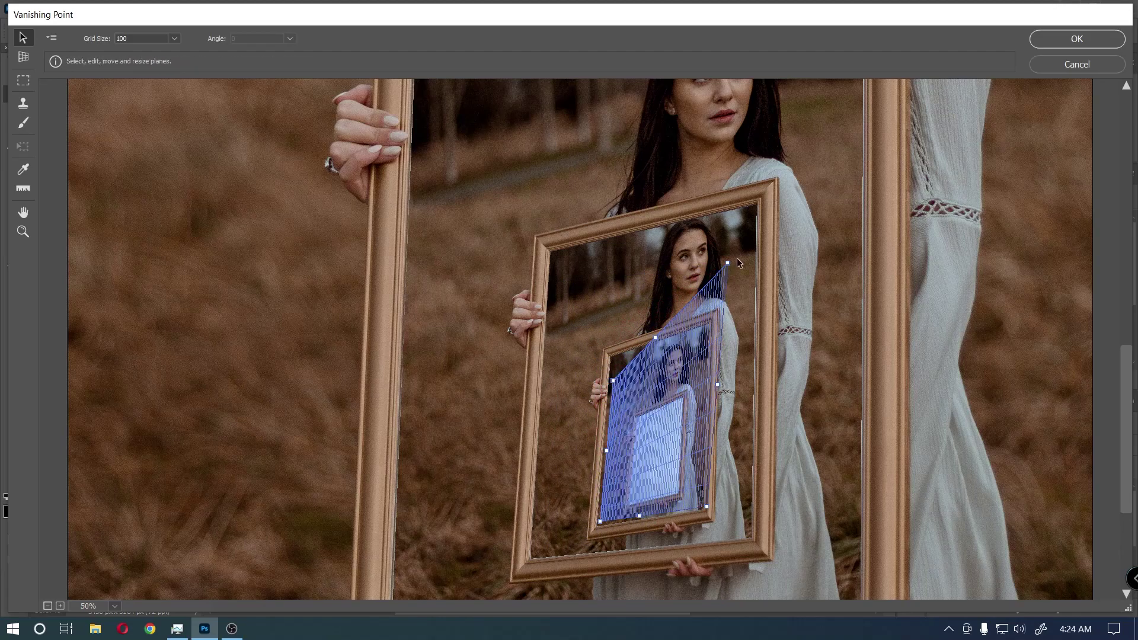
{"action": "left_click_drag", "start_coordinate": [728, 263], "coordinate": [685, 393]}
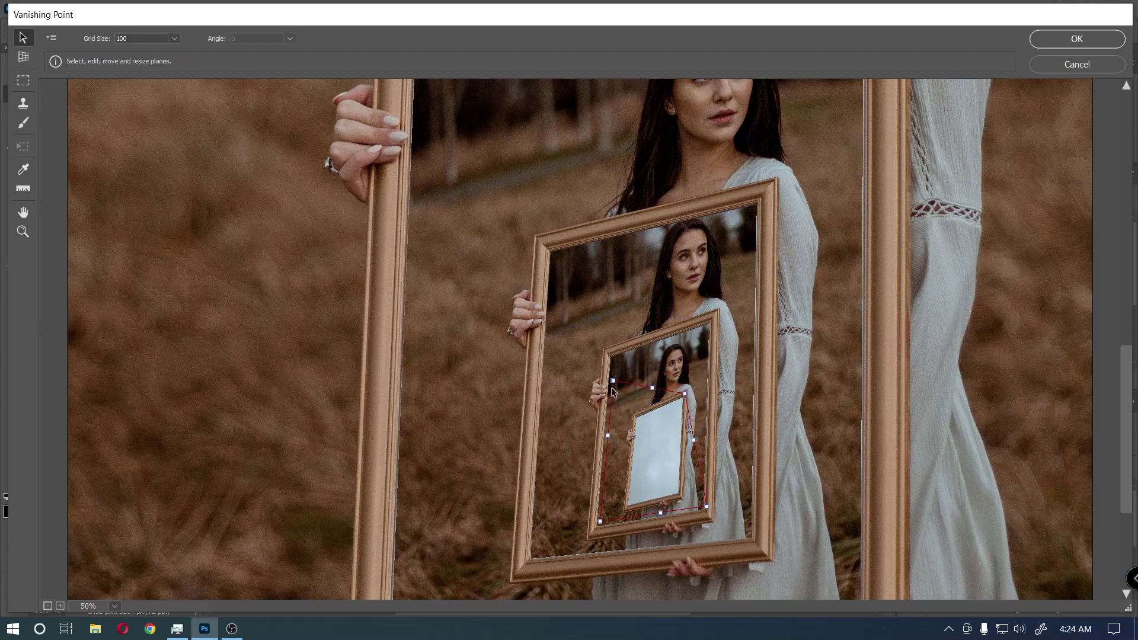
{"action": "left_click_drag", "start_coordinate": [612, 381], "coordinate": [636, 418]}
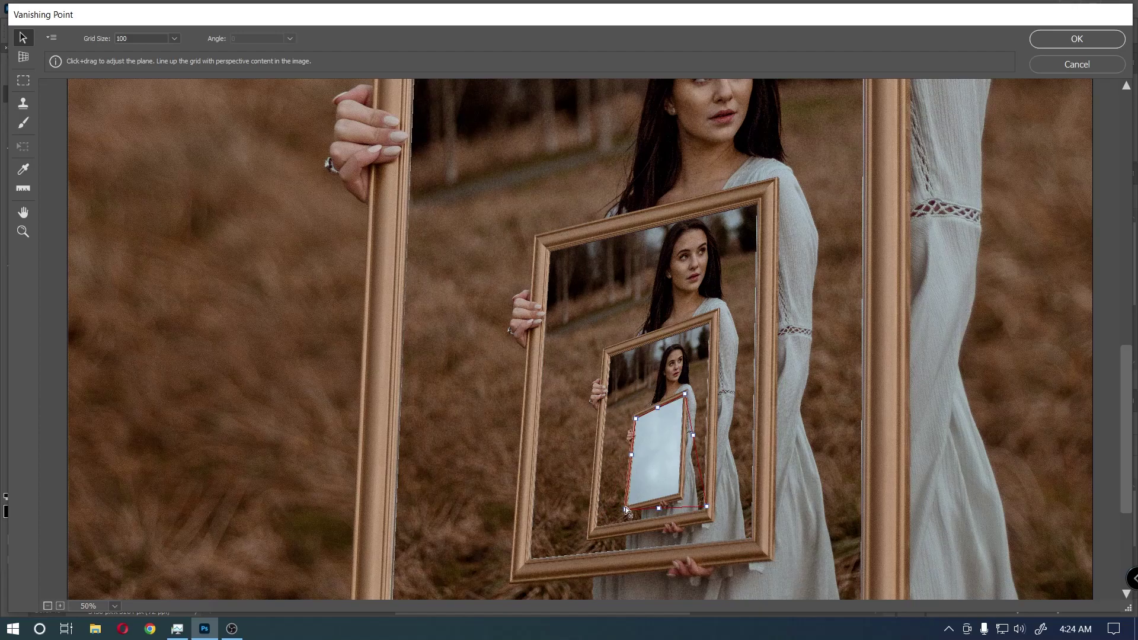
{"action": "left_click_drag", "start_coordinate": [706, 507], "coordinate": [680, 493]}
{"action": "left_click", "coordinate": [719, 475]}
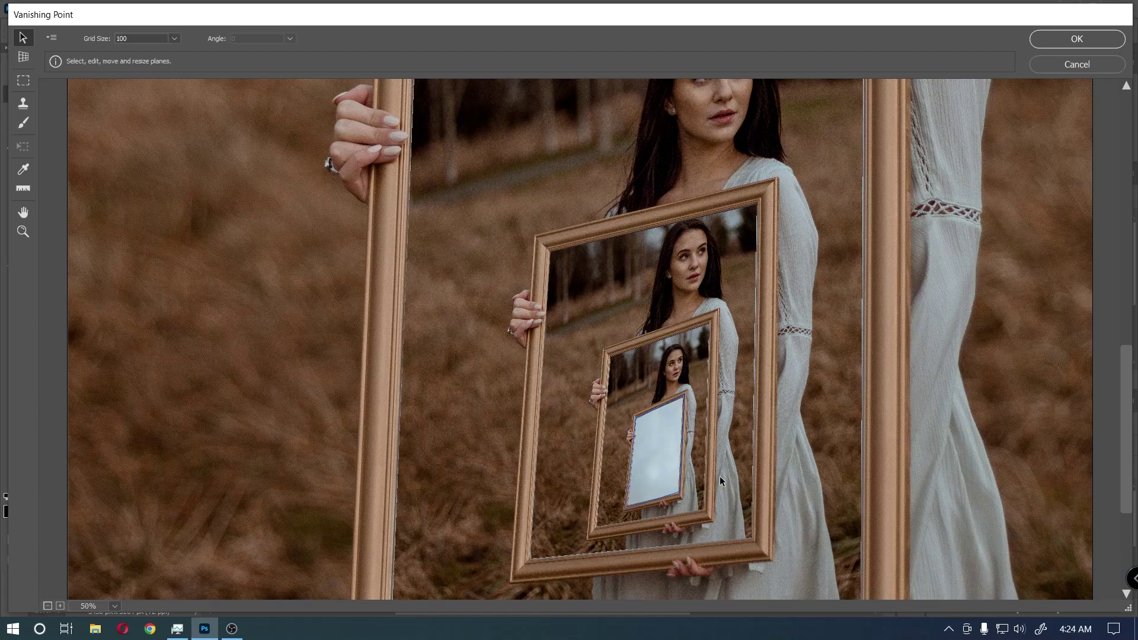
- Zoom in and snap the plane's top-left and top-right corners onto the inner mirror
{"action": "scroll", "coordinate": [719, 475], "scroll_direction": "up", "scroll_amount": 1}
{"action": "scroll", "coordinate": [720, 476], "scroll_direction": "up", "scroll_amount": 1}
{"action": "scroll", "coordinate": [720, 475], "scroll_direction": "up", "scroll_amount": 1}
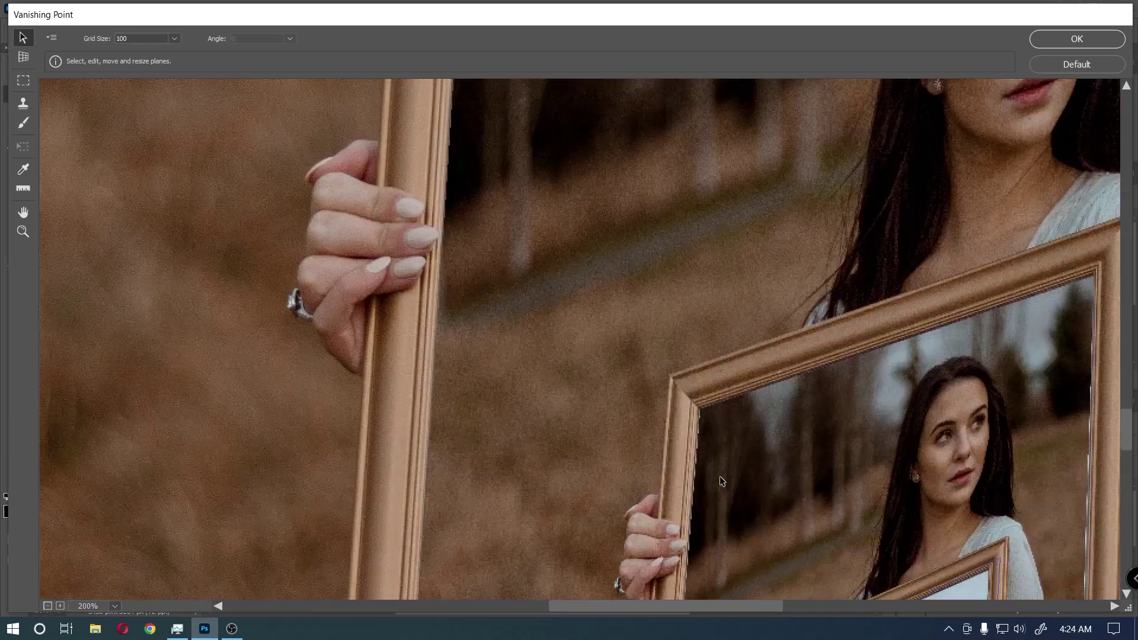
{"action": "key", "text": "space"}
{"action": "left_click_drag", "start_coordinate": [719, 476], "coordinate": [598, 147]}
{"action": "scroll", "coordinate": [598, 147], "scroll_direction": "up", "scroll_amount": 1}
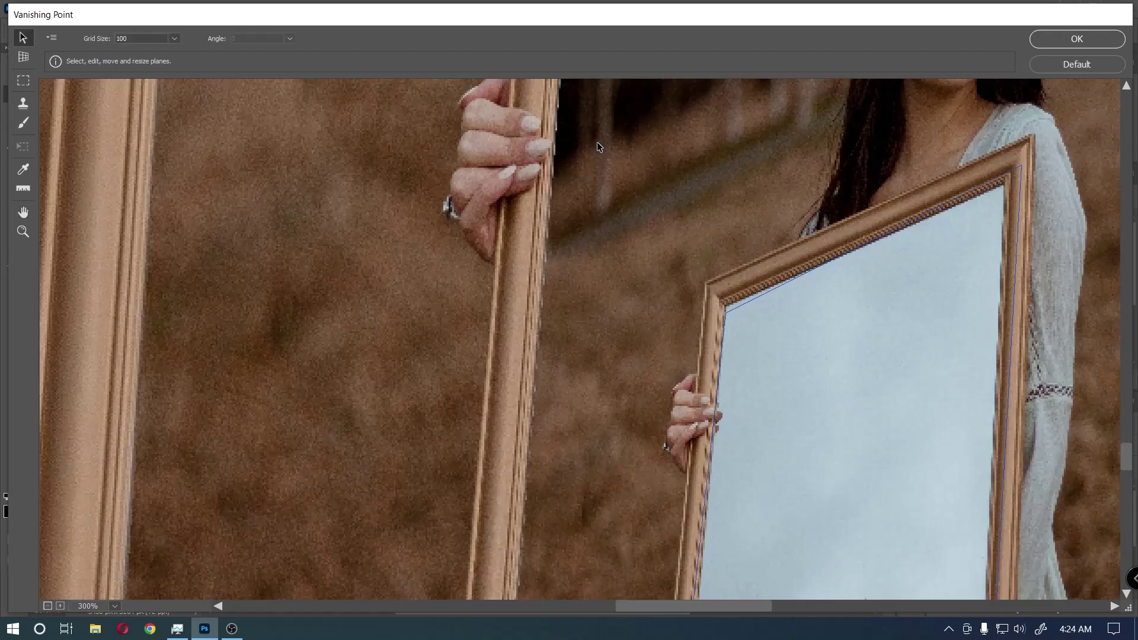
{"action": "scroll", "coordinate": [597, 147], "scroll_direction": "up", "scroll_amount": 1}
{"action": "key", "text": "space"}
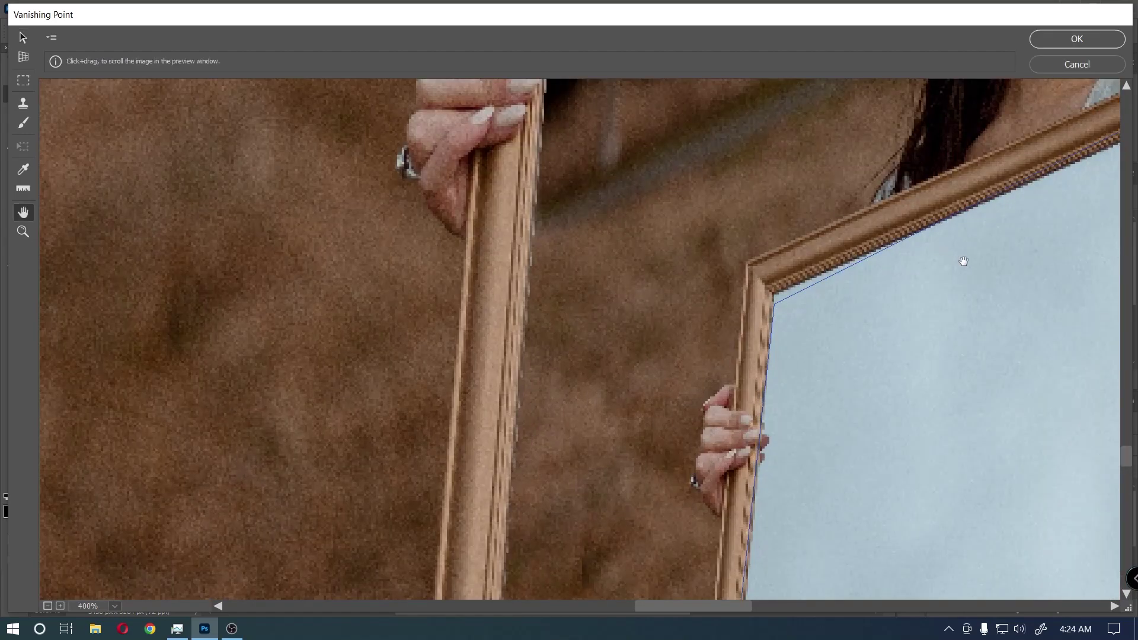
{"action": "mouse_move", "coordinate": [962, 259]}
{"action": "left_mouse_down"}
{"action": "mouse_move", "coordinate": [695, 186]}
{"action": "mouse_move", "coordinate": [676, 259]}
{"action": "left_mouse_up"}
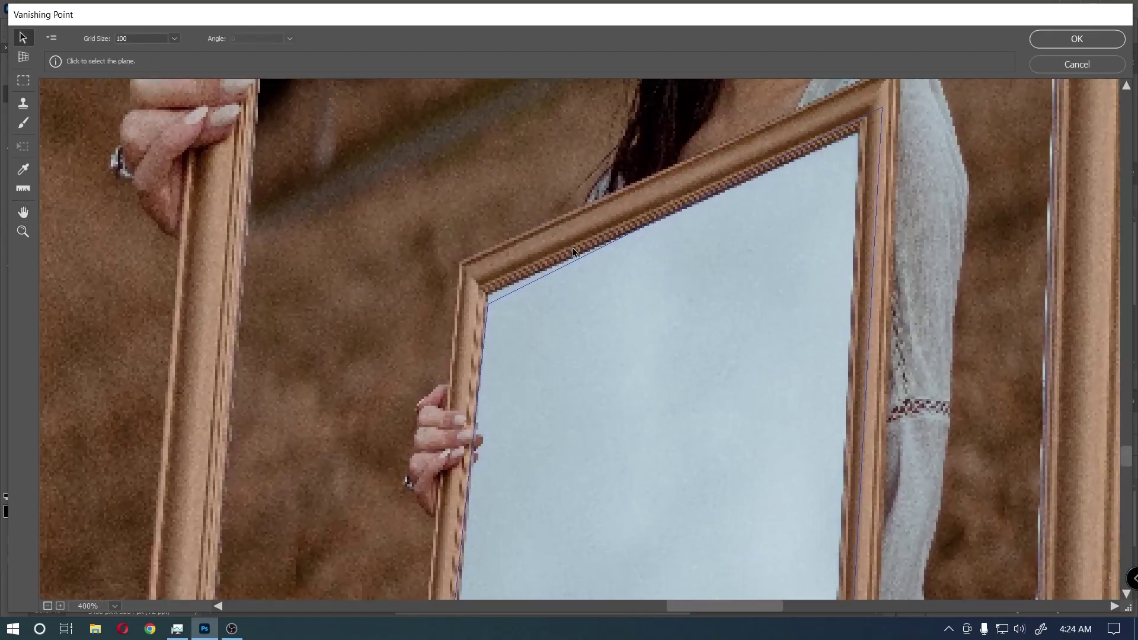
{"action": "left_click", "coordinate": [489, 304]}
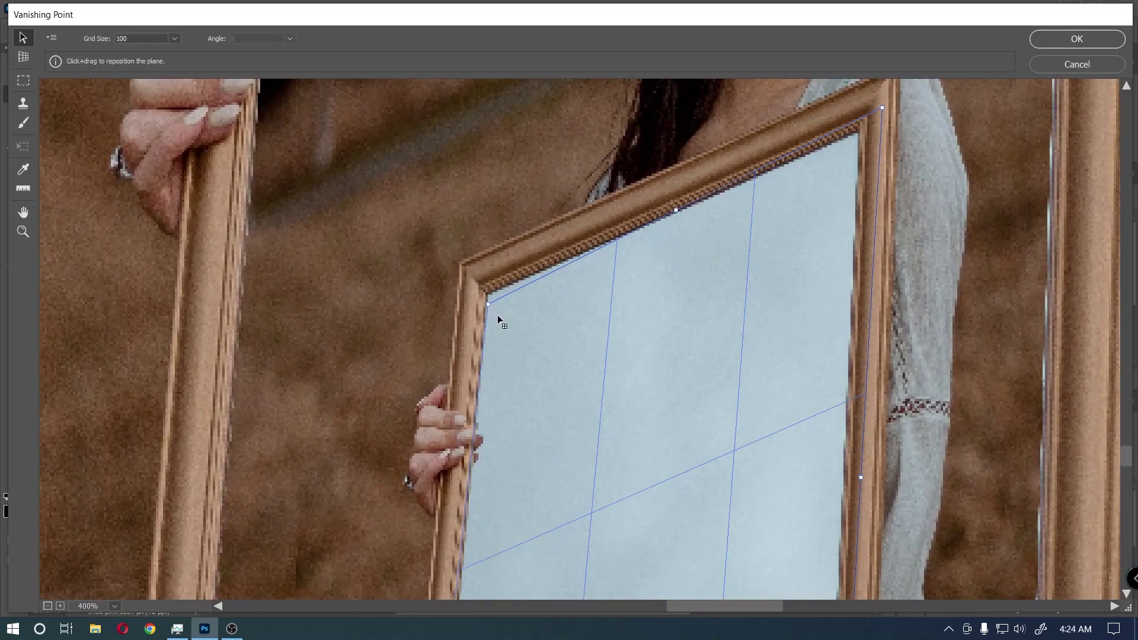
{"action": "left_click_drag", "start_coordinate": [486, 302], "coordinate": [486, 295]}
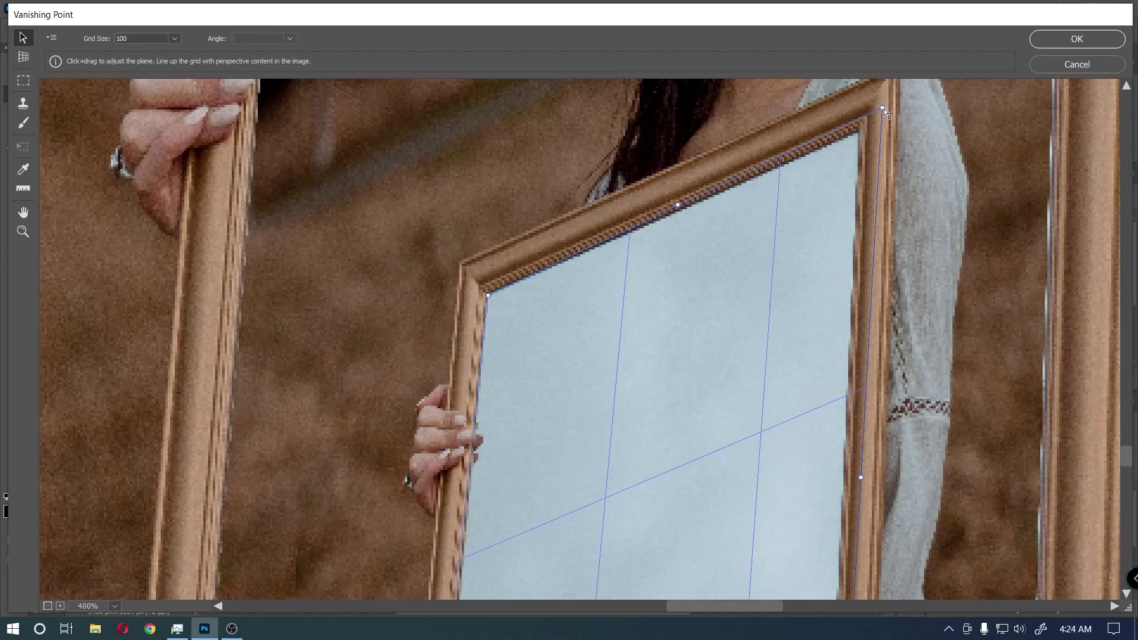
{"action": "left_click_drag", "start_coordinate": [883, 108], "coordinate": [859, 133]}
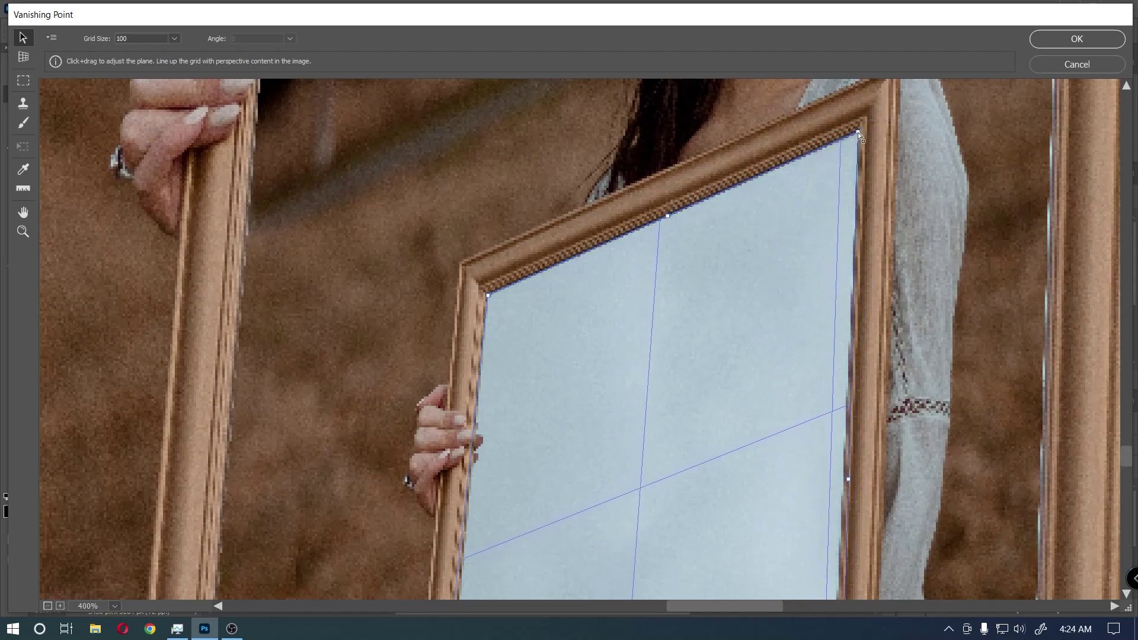
- Snap the plane's bottom-right corner onto the mirror, then zoom back out
{"action": "key", "text": "h"}
{"action": "left_click_drag", "start_coordinate": [765, 343], "coordinate": [711, 170]}
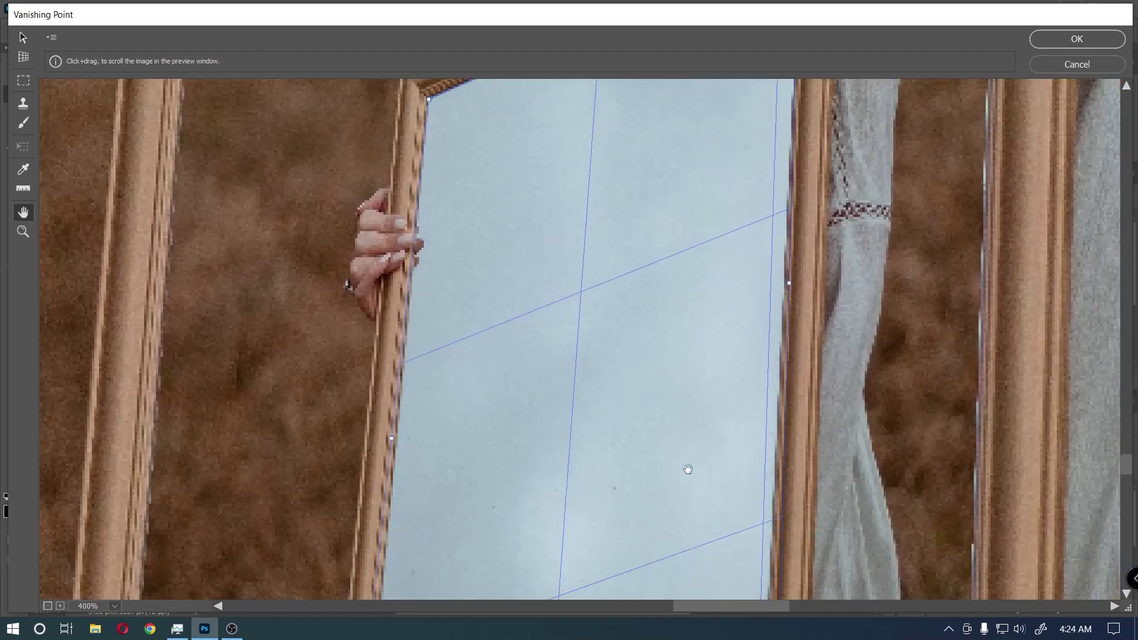
{"action": "left_click_drag", "start_coordinate": [688, 469], "coordinate": [640, 246]}
{"action": "key", "text": "v"}
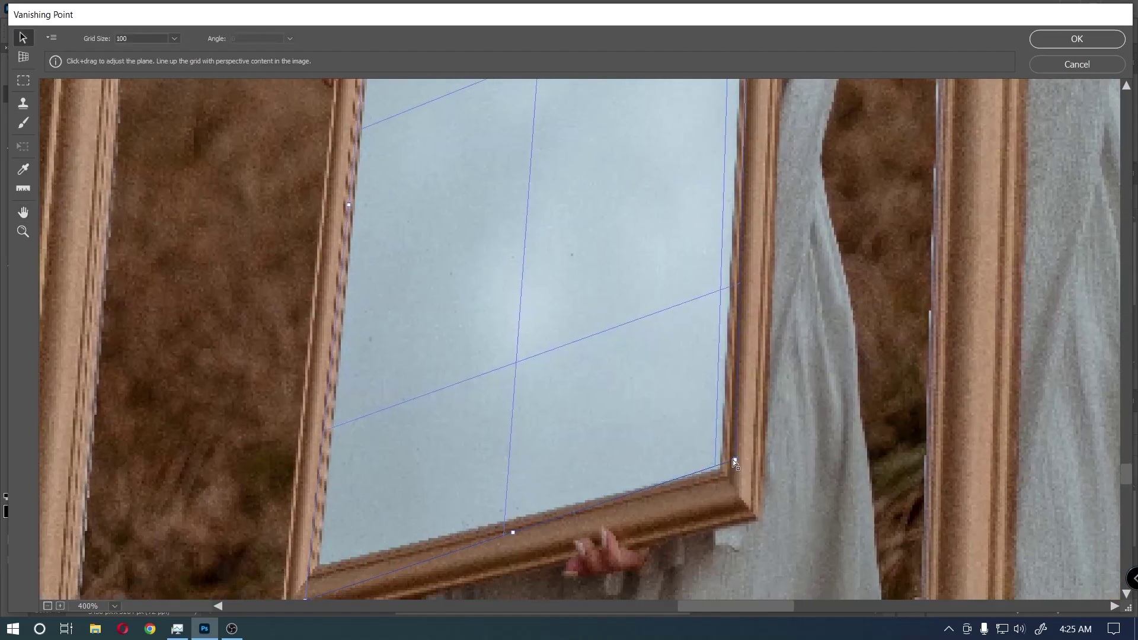
{"action": "left_click_drag", "start_coordinate": [734, 461], "coordinate": [718, 469]}
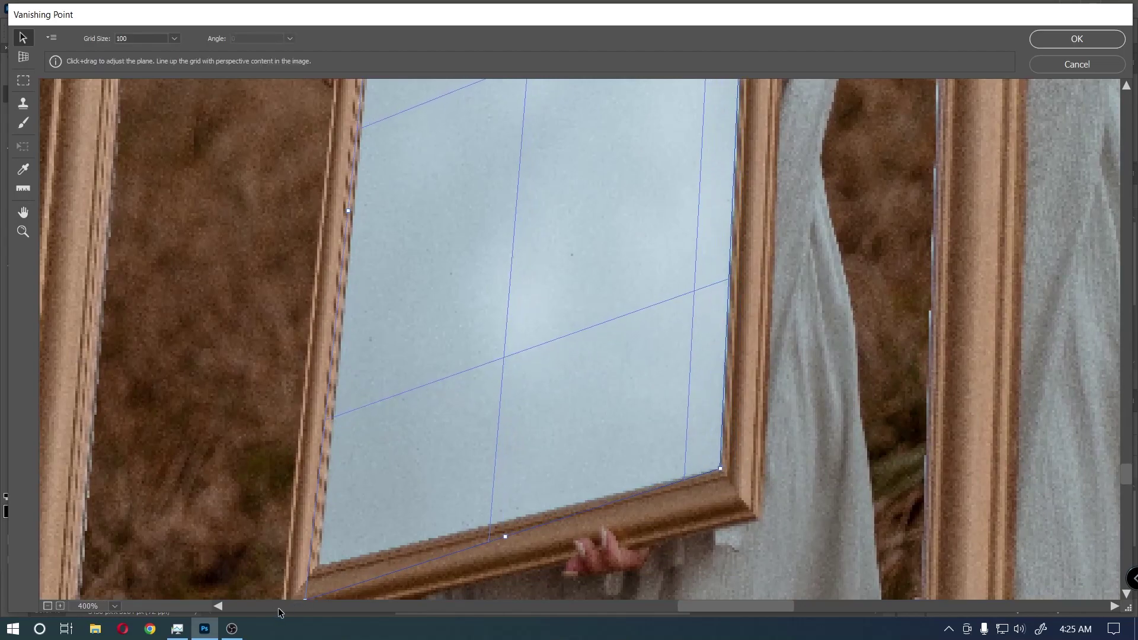
{"action": "key", "text": "h"}
{"action": "left_click_drag", "start_coordinate": [314, 588], "coordinate": [330, 519]}
{"action": "key", "text": "v"}
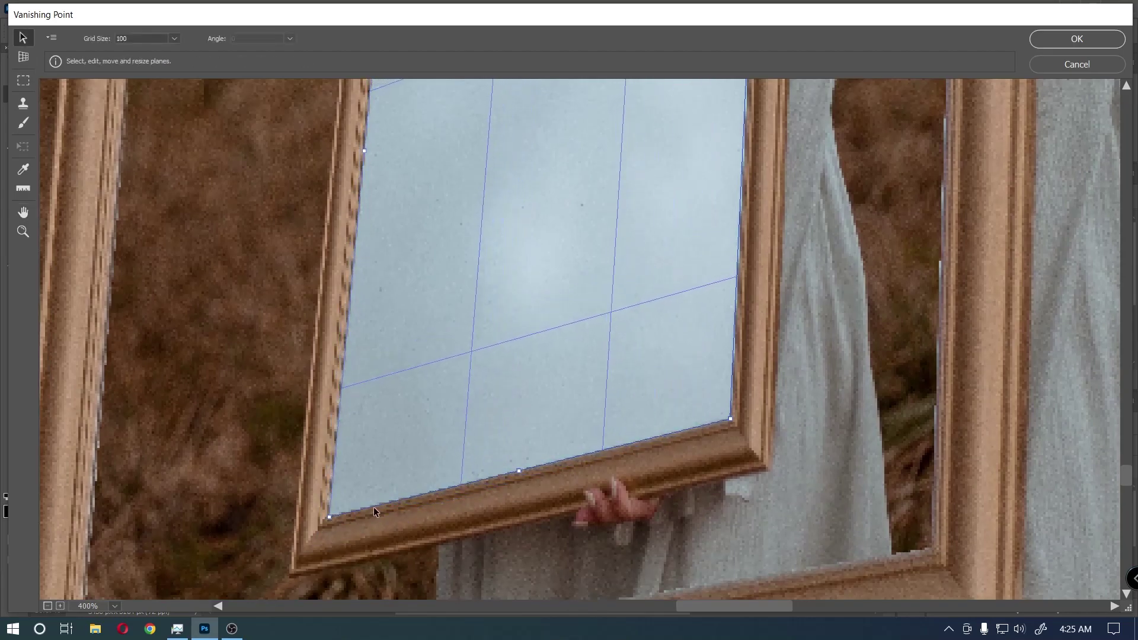
{"action": "key", "text": "ctrl+minus"}
{"action": "key", "text": "ctrl+minus"}
{"action": "key", "text": "ctrl+minus"}
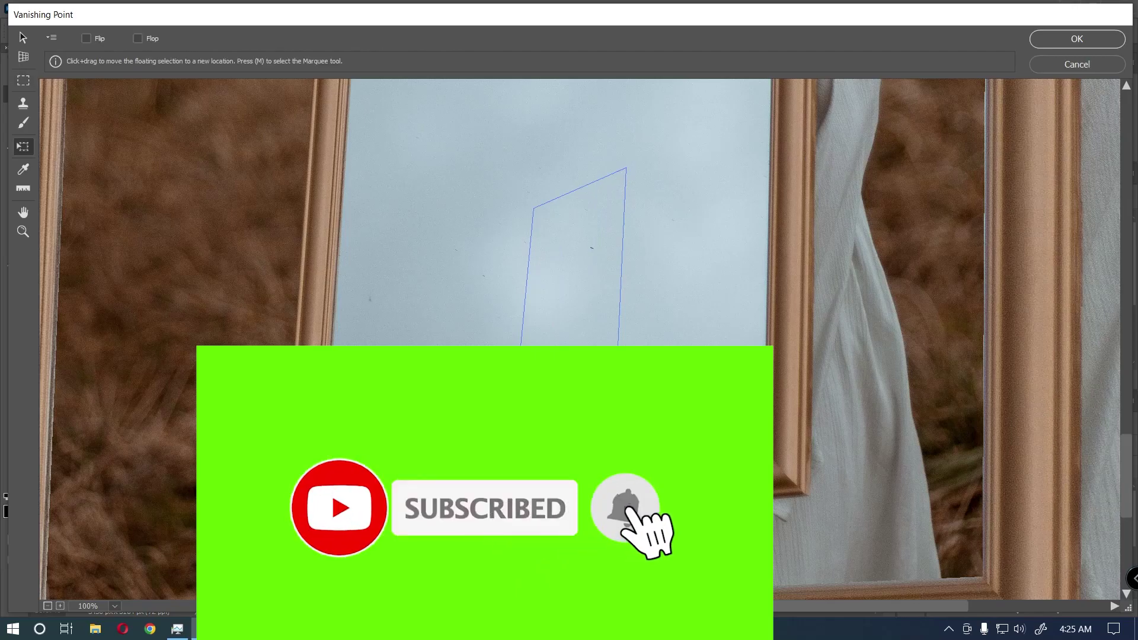
- Find the pasted photo and line it up with the canvas using Transform
{"action": "key", "text": "h"}
{"action": "mouse_move", "coordinate": [288, 83]}
{"action": "left_mouse_down"}
{"action": "mouse_move", "coordinate": [448, 281]}
{"action": "mouse_move", "coordinate": [376, 213]}
{"action": "mouse_move", "coordinate": [413, 334]}
{"action": "mouse_move", "coordinate": [376, 259]}
{"action": "mouse_move", "coordinate": [569, 515]}
{"action": "left_mouse_up"}
{"action": "left_click_drag", "start_coordinate": [334, 269], "coordinate": [342, 307]}
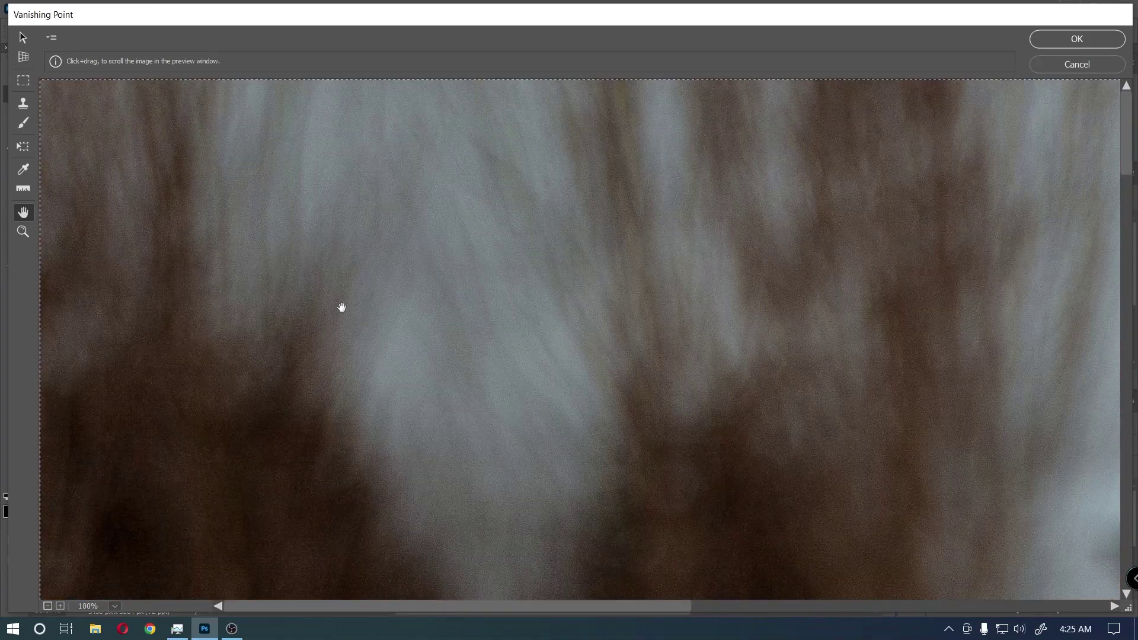
{"action": "key", "text": "t"}
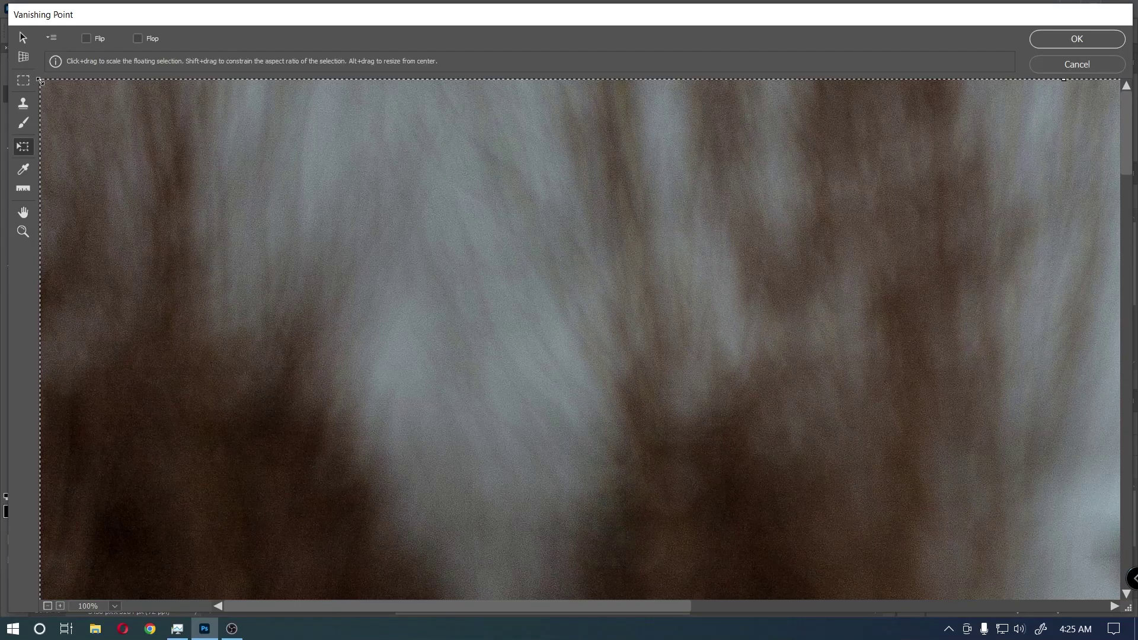
{"action": "mouse_move", "coordinate": [201, 235]}
{"action": "left_mouse_down"}
{"action": "mouse_move", "coordinate": [343, 406]}
{"action": "mouse_move", "coordinate": [386, 436]}
{"action": "left_mouse_up"}
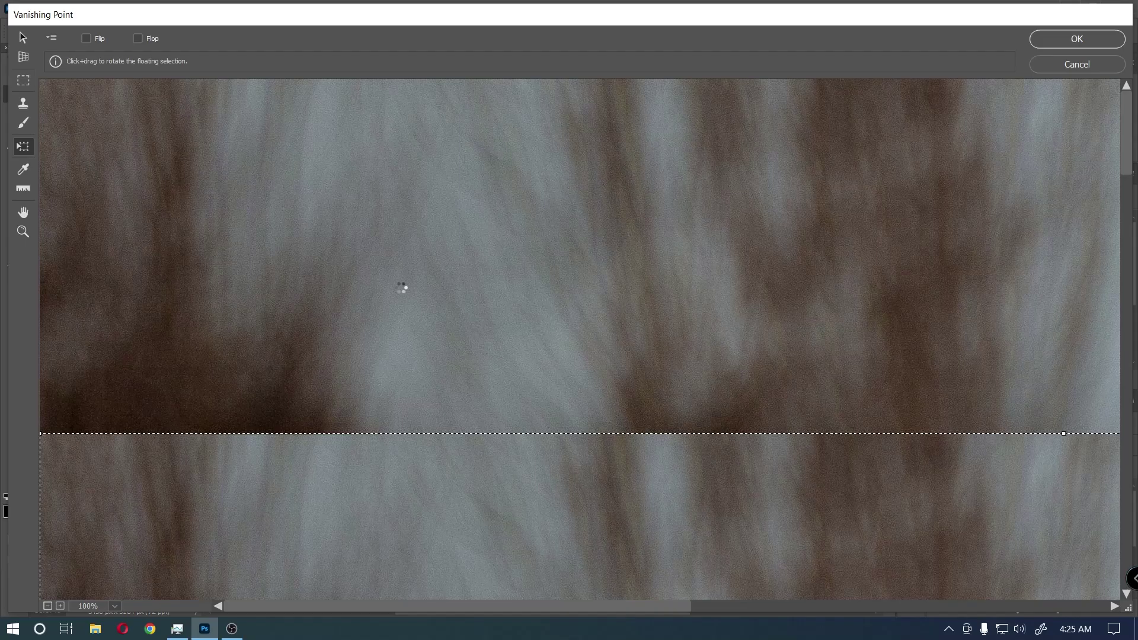
{"action": "scroll", "coordinate": [401, 288], "scroll_direction": "down", "scroll_amount": 3}
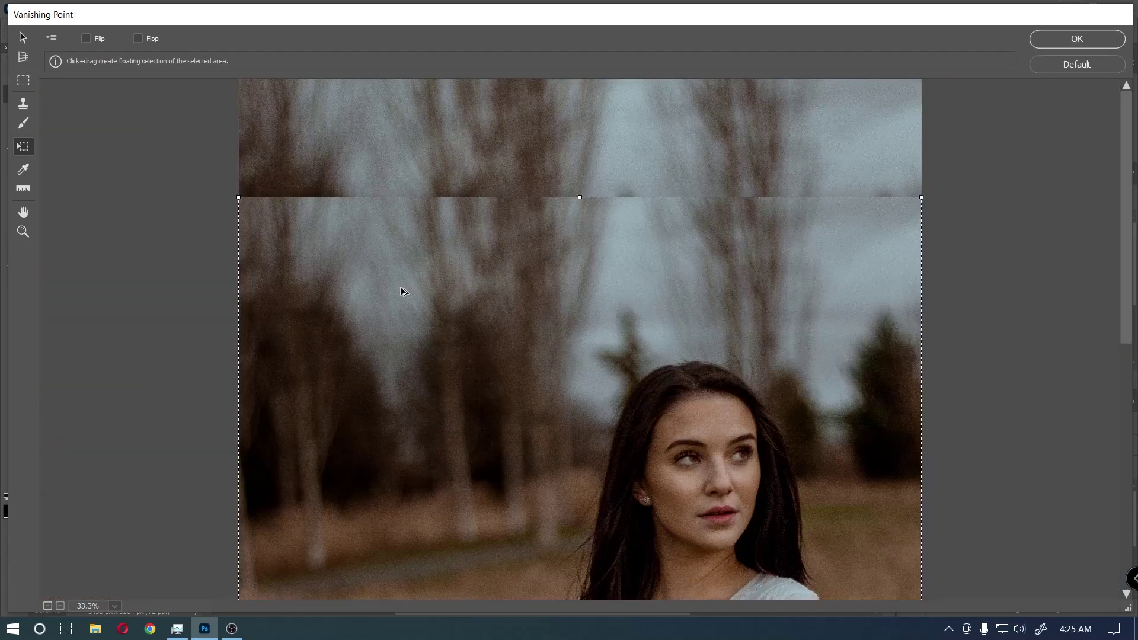
{"action": "scroll", "coordinate": [402, 289], "scroll_direction": "down", "scroll_amount": 1}
{"action": "scroll", "coordinate": [401, 288], "scroll_direction": "down", "scroll_amount": 2}
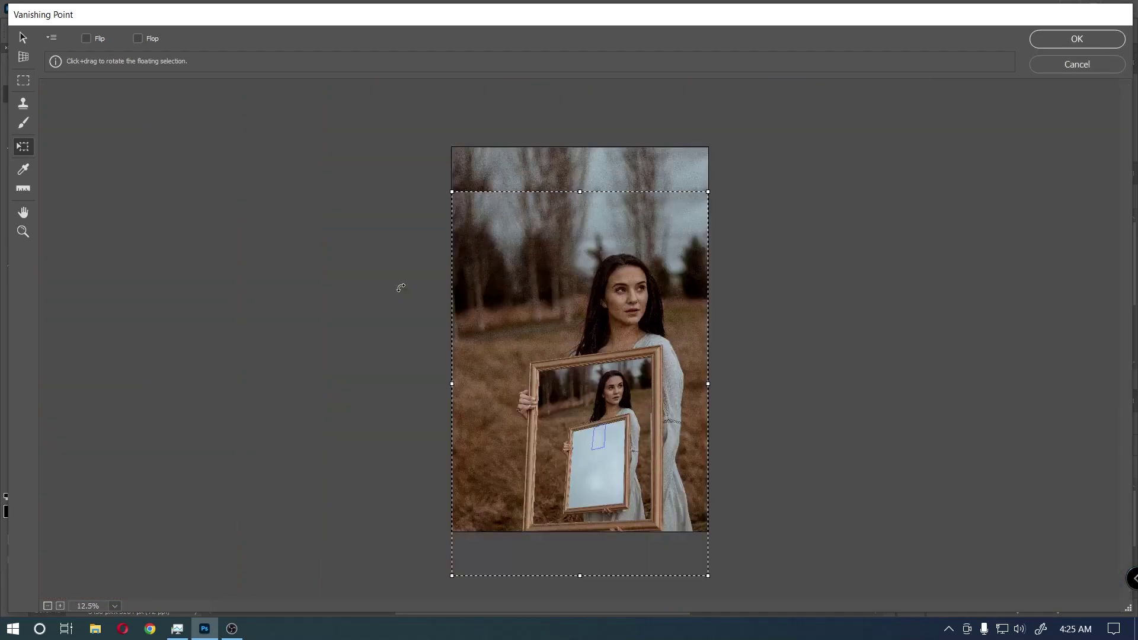
{"action": "left_click_drag", "start_coordinate": [521, 306], "coordinate": [524, 270]}
{"action": "key", "text": "Return"}
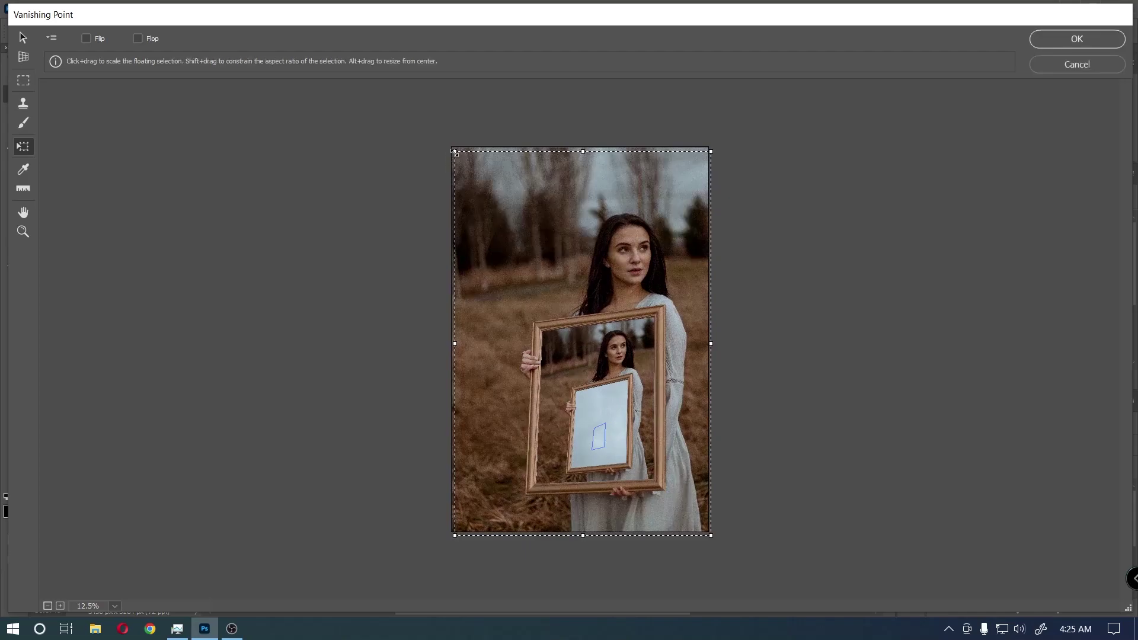
- Shrink the pasted photo to a tiny copy over the woman's dress
{"action": "left_click_drag", "start_coordinate": [457, 154], "coordinate": [654, 451]}
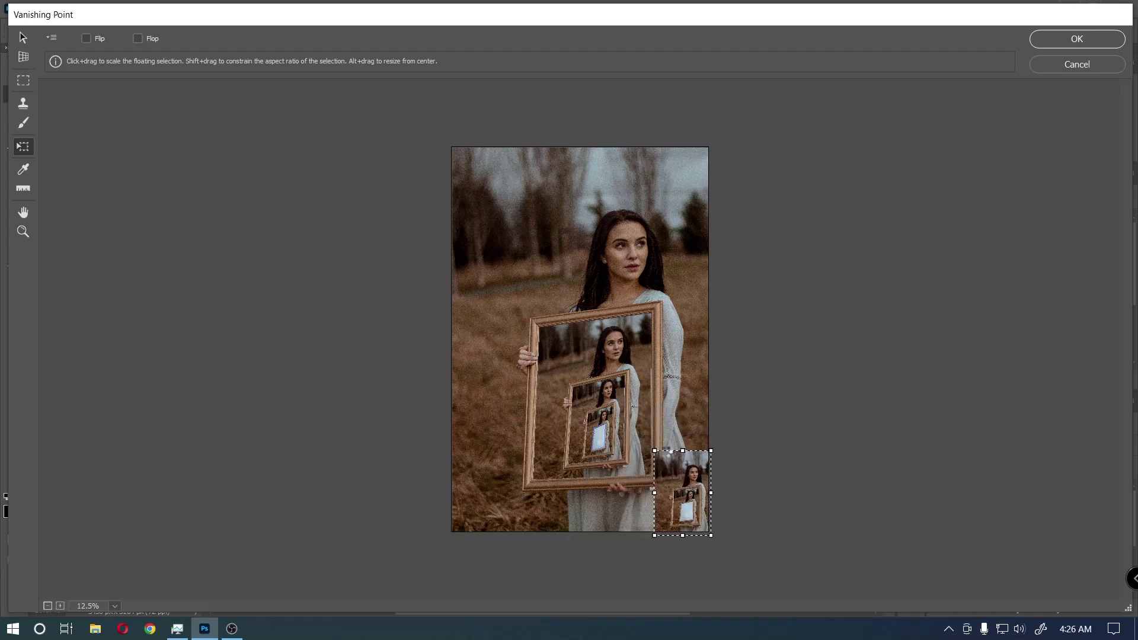
{"action": "left_click_drag", "start_coordinate": [678, 493], "coordinate": [637, 445]}
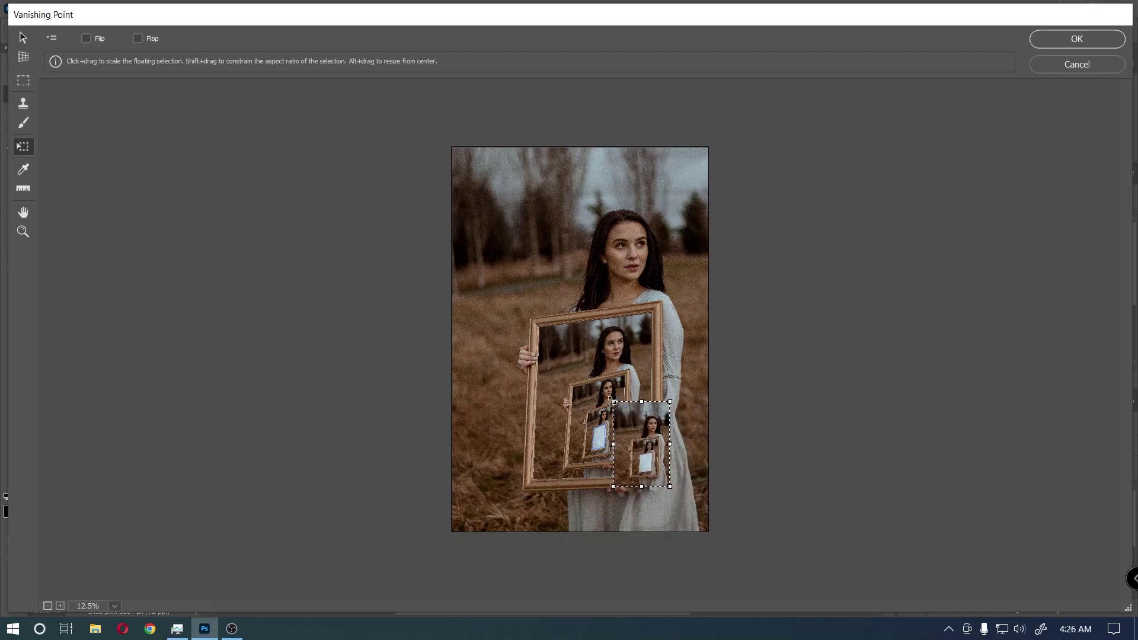
{"action": "mouse_move", "coordinate": [613, 402]}
{"action": "left_mouse_down"}
{"action": "mouse_move", "coordinate": [631, 437]}
{"action": "mouse_move", "coordinate": [630, 426]}
{"action": "left_mouse_up"}
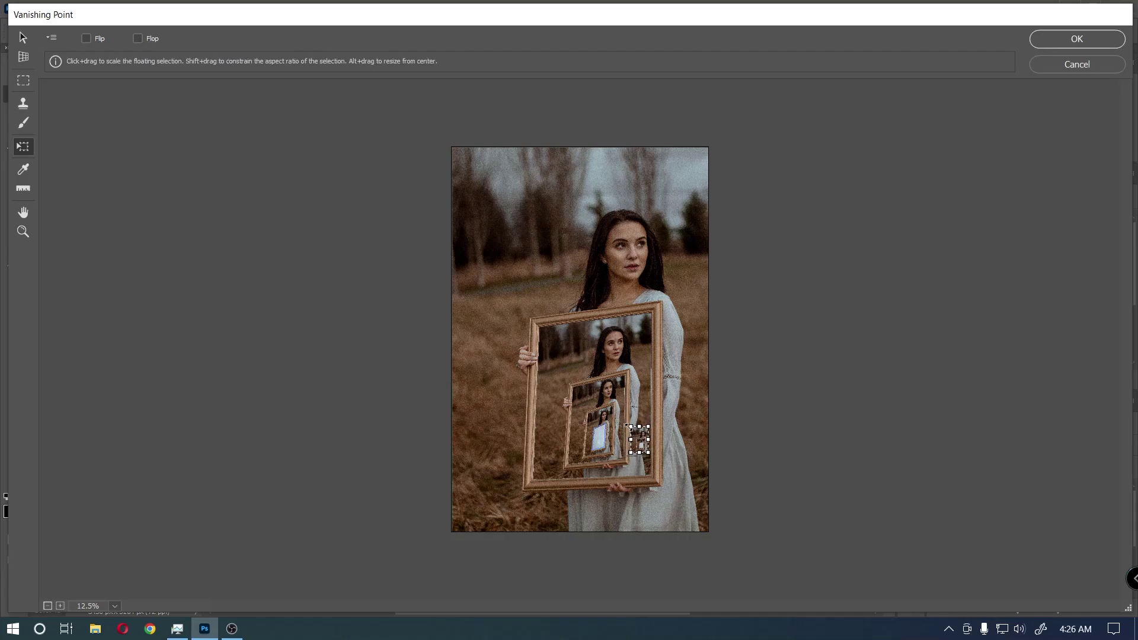
{"action": "scroll", "coordinate": [629, 427], "scroll_direction": "up", "scroll_amount": 2}
{"action": "scroll", "coordinate": [629, 427], "scroll_direction": "up", "scroll_amount": 1}
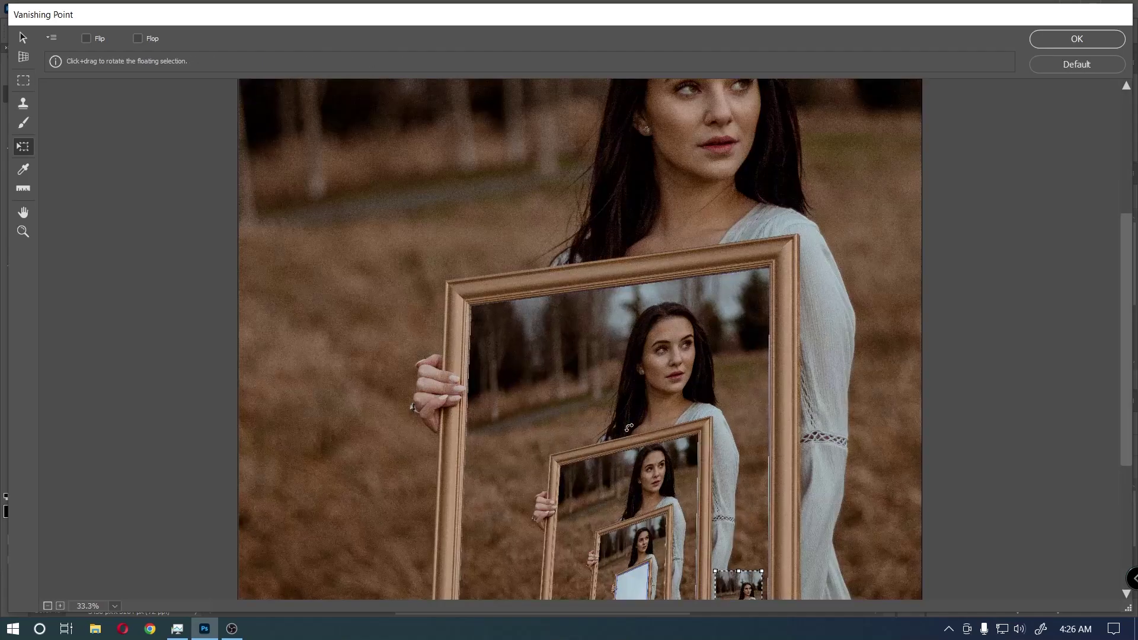
{"action": "scroll", "coordinate": [629, 428], "scroll_direction": "up", "scroll_amount": 1}
- Move the small copy left toward the nested frames and resize it from its corner
{"action": "key", "text": "space"}
{"action": "scroll", "coordinate": [598, 361], "scroll_direction": "down", "scroll_amount": 7}
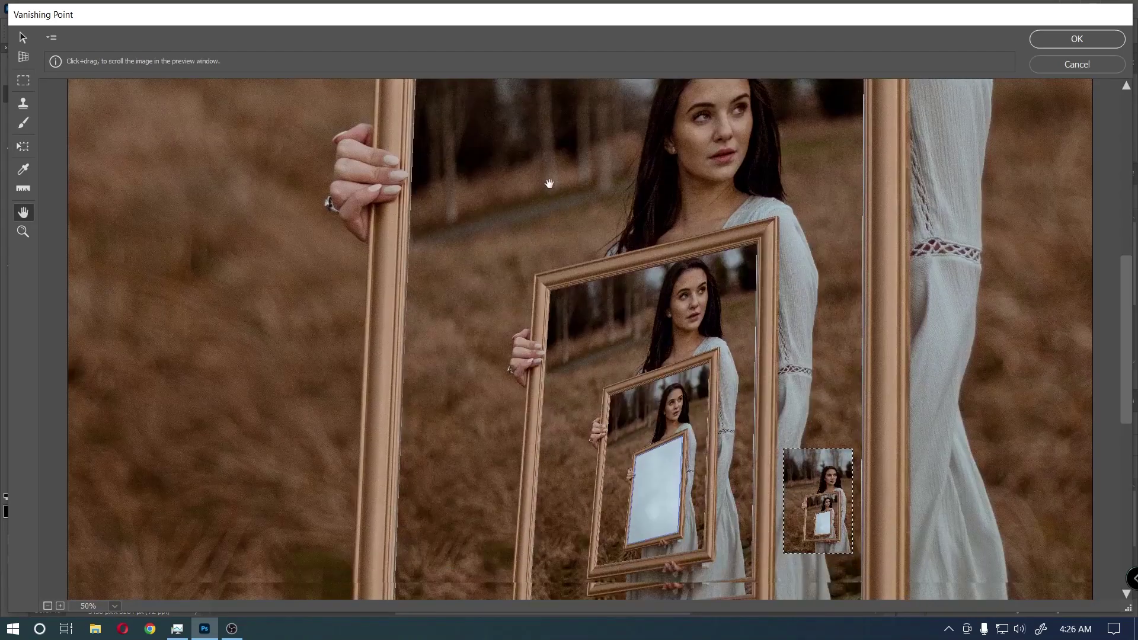
{"action": "scroll", "coordinate": [599, 332], "scroll_direction": "down", "scroll_amount": 1}
{"action": "scroll", "coordinate": [600, 289], "scroll_direction": "down", "scroll_amount": 3}
{"action": "key", "text": "t"}
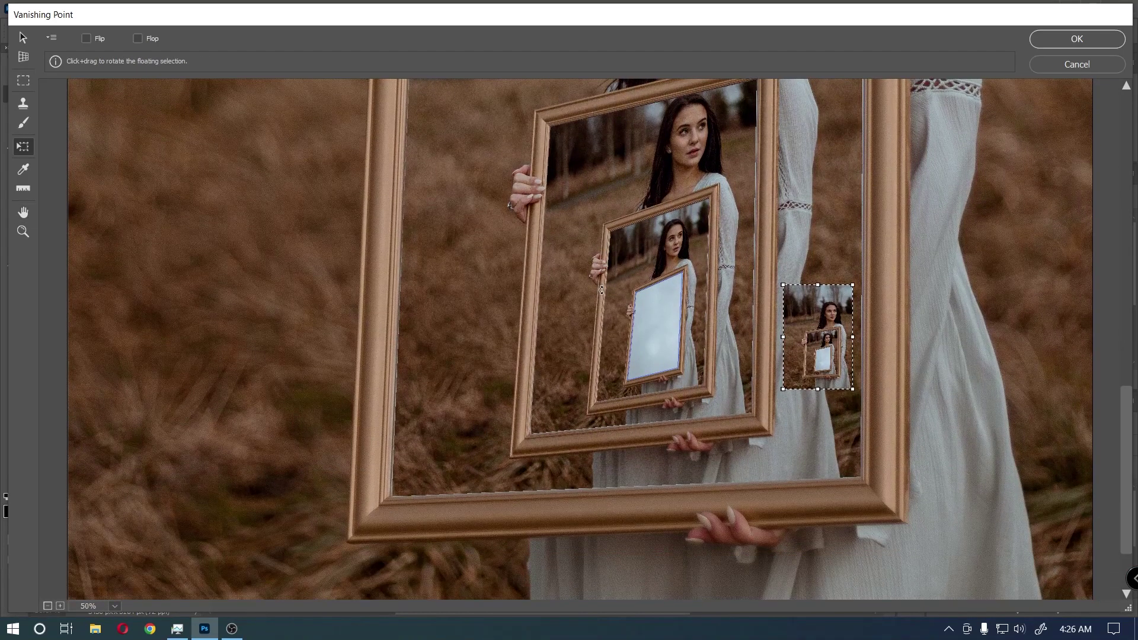
{"action": "scroll", "coordinate": [601, 289], "scroll_direction": "up", "scroll_amount": 1}
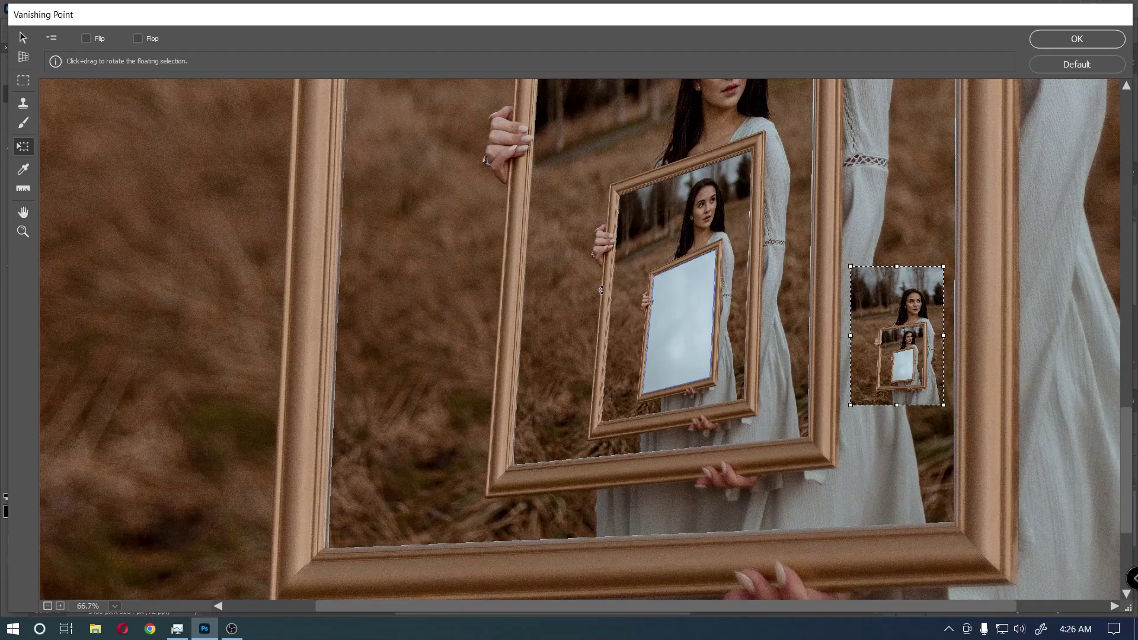
{"action": "scroll", "coordinate": [601, 290], "scroll_direction": "up", "scroll_amount": 1}
{"action": "left_click_drag", "start_coordinate": [1008, 332], "coordinate": [886, 341]}
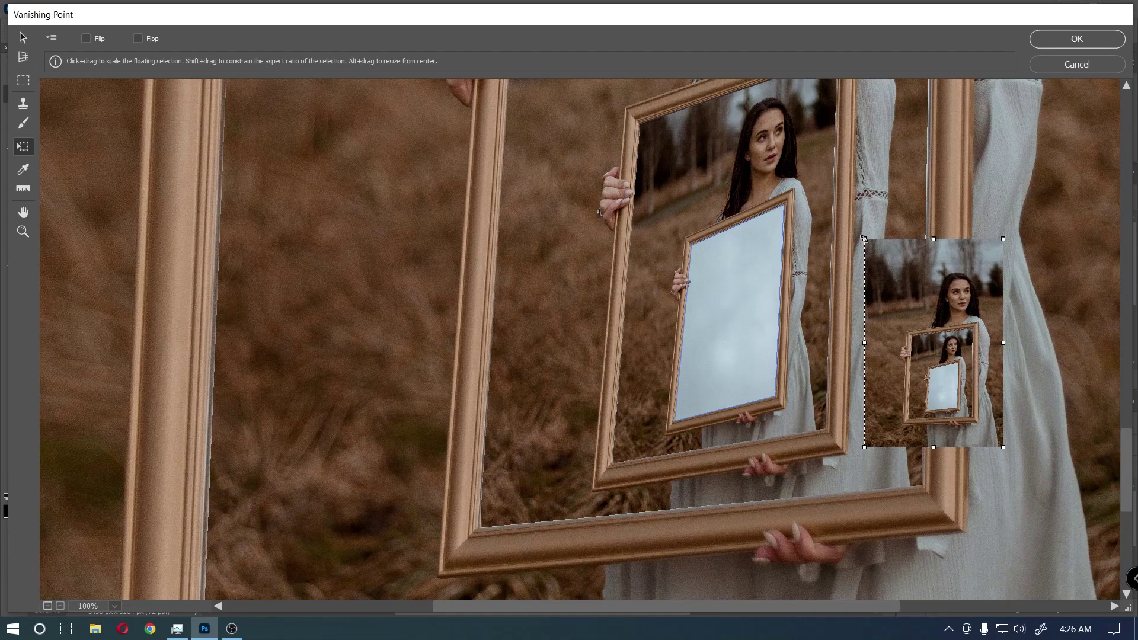
{"action": "left_click_drag", "start_coordinate": [864, 239], "coordinate": [891, 278]}
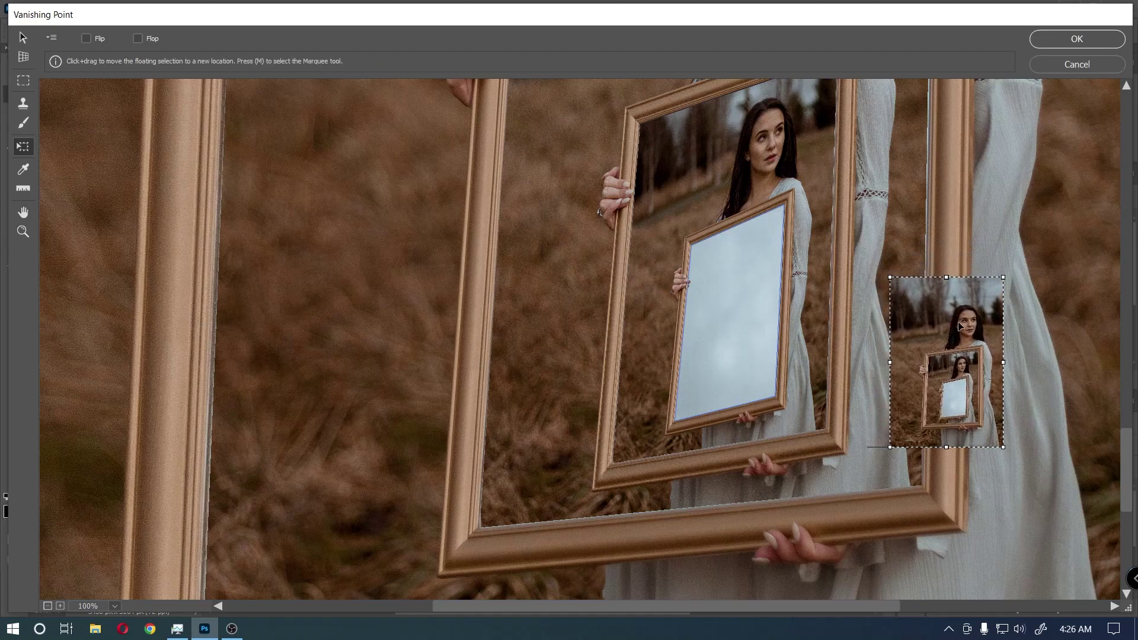
- Fit the tiny copy into the innermost mirror's plane and apply it to Layer 4
{"action": "mouse_move", "coordinate": [962, 334]}
{"action": "left_mouse_down"}
{"action": "mouse_move", "coordinate": [758, 301]}
{"action": "mouse_move", "coordinate": [762, 339]}
{"action": "left_mouse_up"}
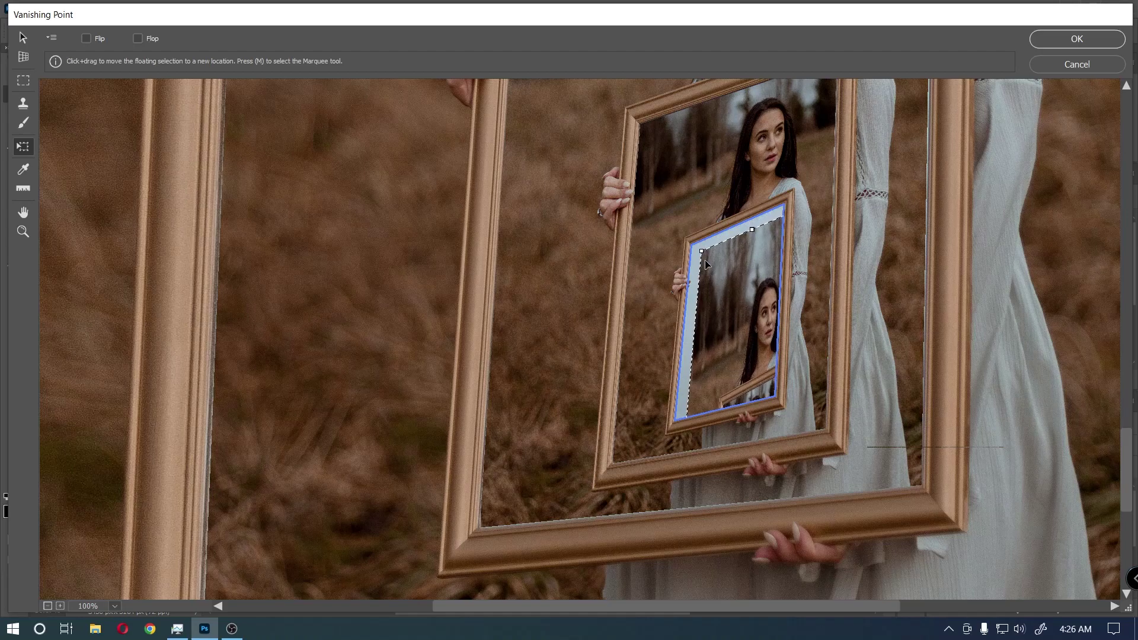
{"action": "mouse_move", "coordinate": [701, 251]}
{"action": "left_mouse_down"}
{"action": "mouse_move", "coordinate": [692, 270]}
{"action": "mouse_move", "coordinate": [721, 266]}
{"action": "mouse_move", "coordinate": [722, 231]}
{"action": "left_mouse_up"}
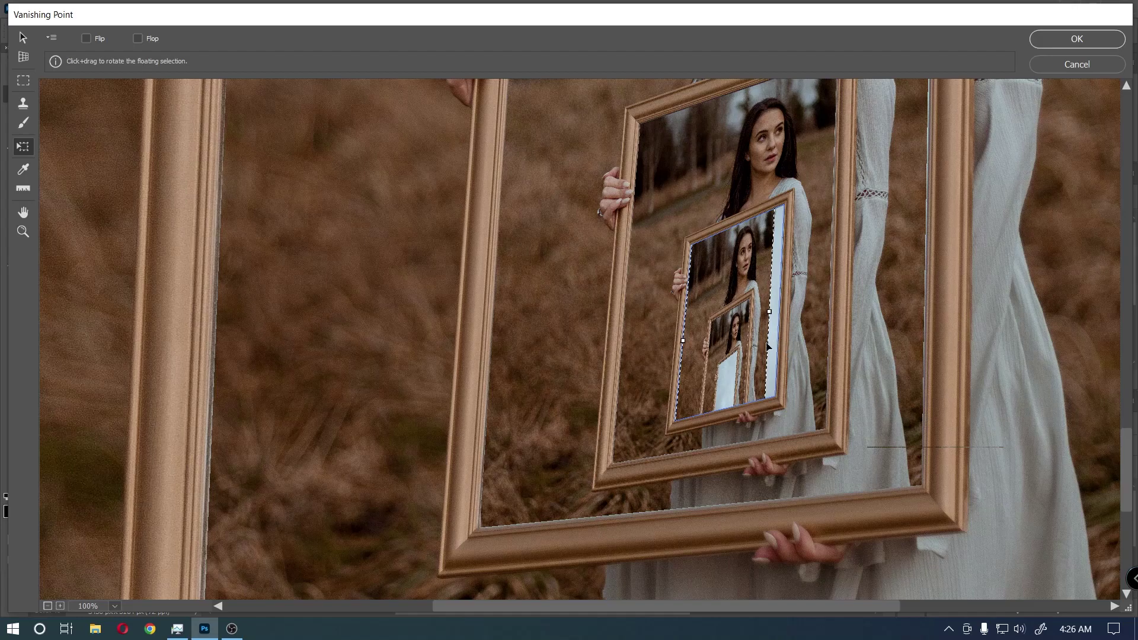
{"action": "left_click_drag", "start_coordinate": [767, 347], "coordinate": [755, 272]}
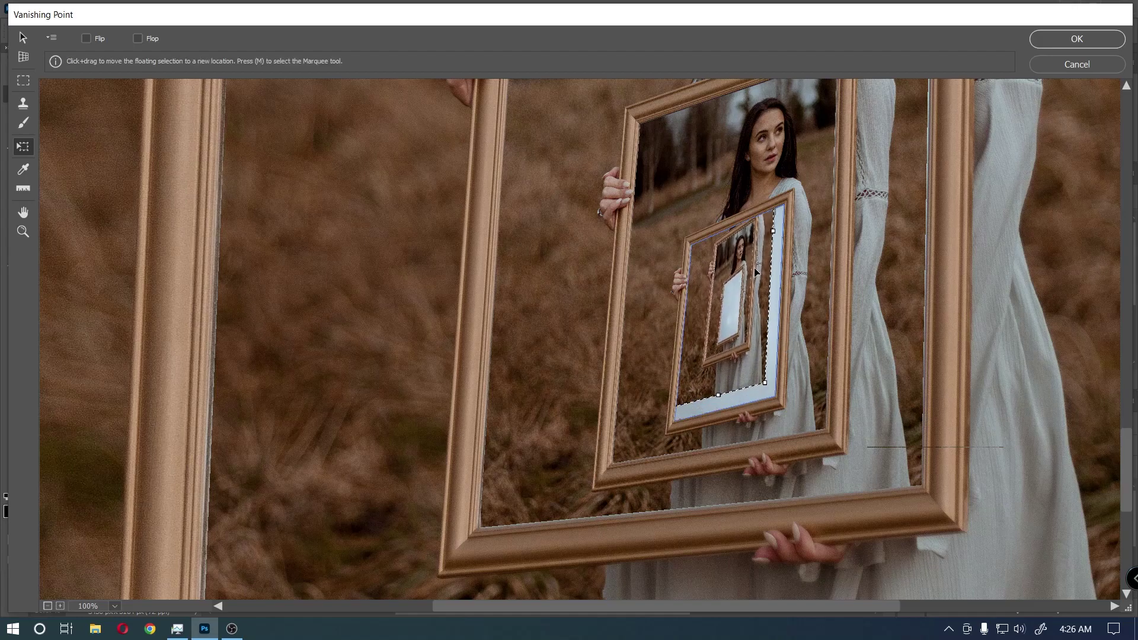
{"action": "left_click_drag", "start_coordinate": [765, 383], "coordinate": [759, 384]}
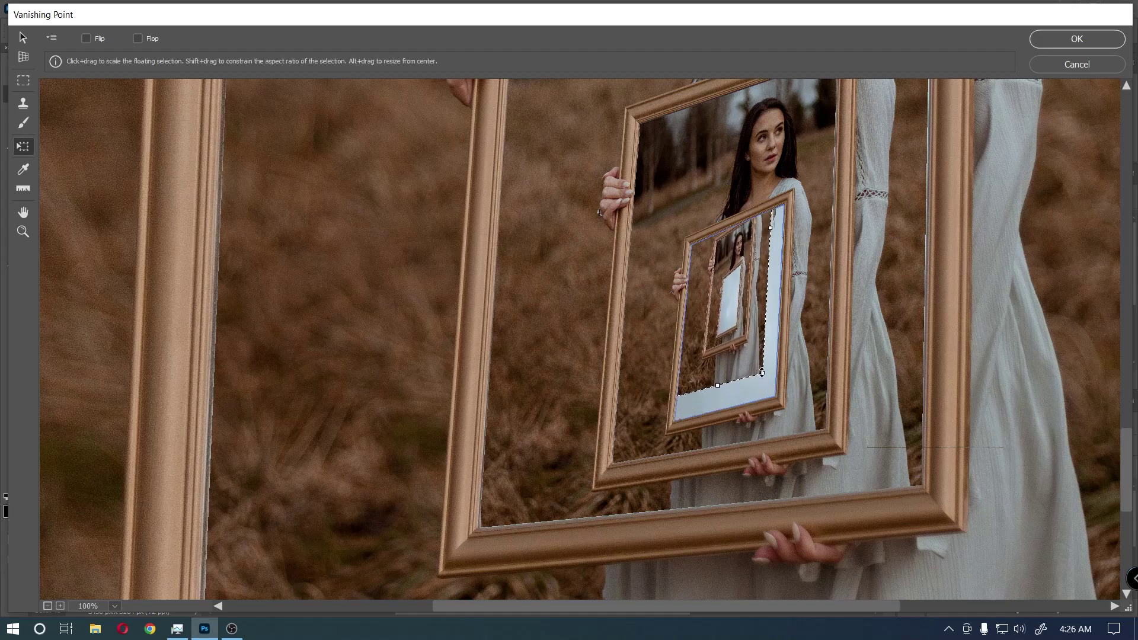
{"action": "left_click_drag", "start_coordinate": [735, 325], "coordinate": [733, 367]}
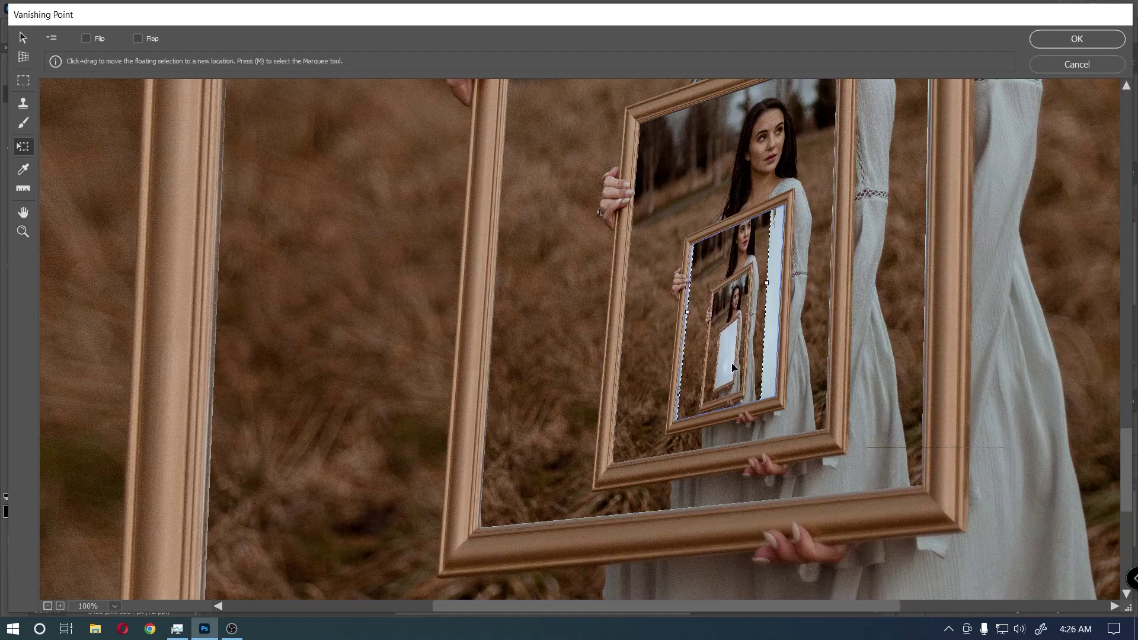
{"action": "left_click_drag", "start_coordinate": [732, 366], "coordinate": [734, 329]}
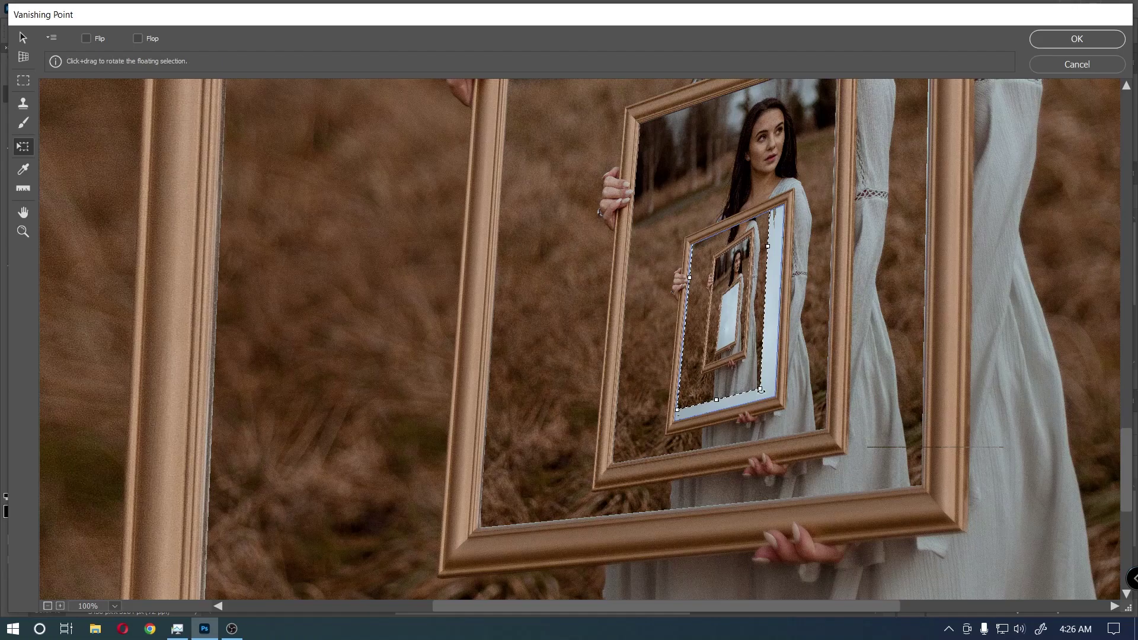
{"action": "left_click_drag", "start_coordinate": [760, 388], "coordinate": [755, 377]}
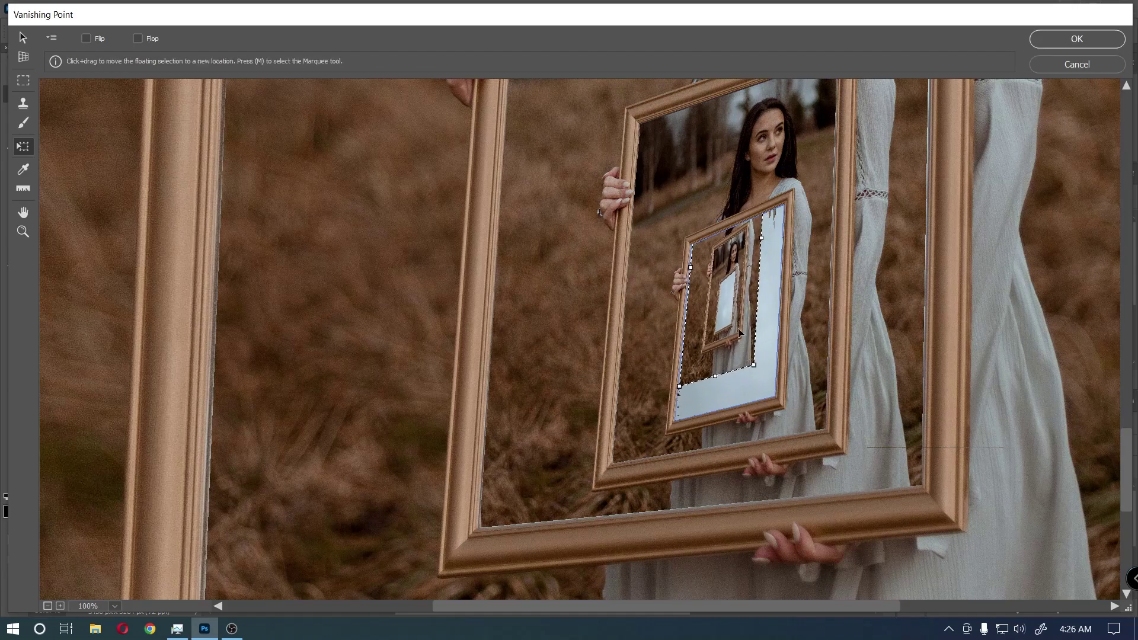
{"action": "mouse_move", "coordinate": [734, 308]}
{"action": "left_mouse_down"}
{"action": "mouse_move", "coordinate": [732, 352]}
{"action": "mouse_move", "coordinate": [731, 319]}
{"action": "left_mouse_up"}
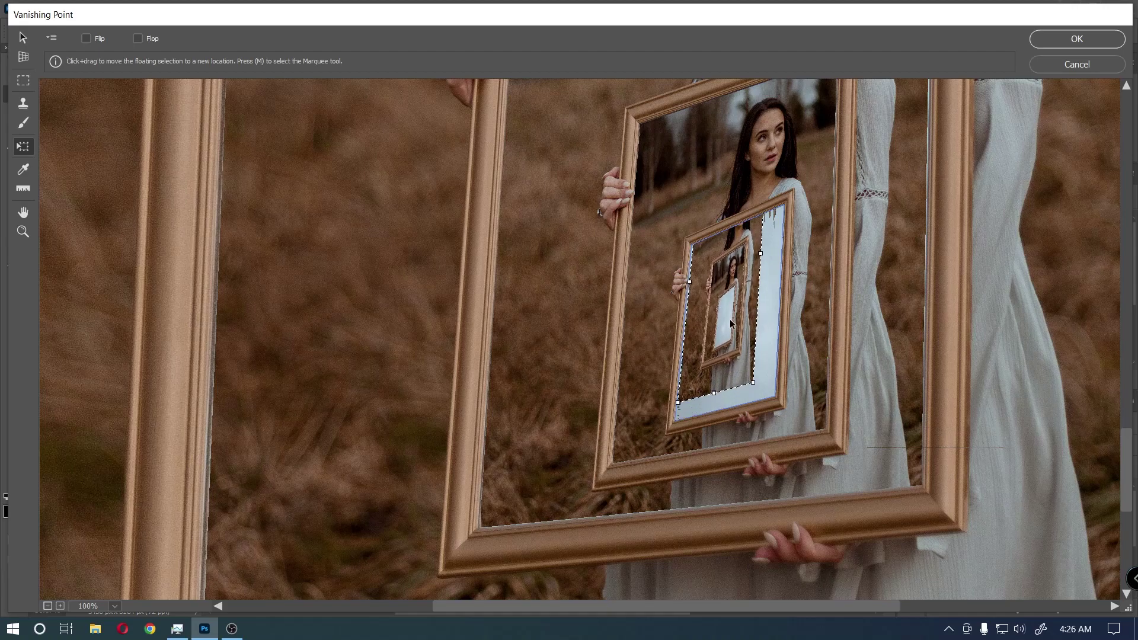
{"action": "left_click_drag", "start_coordinate": [753, 384], "coordinate": [749, 372]}
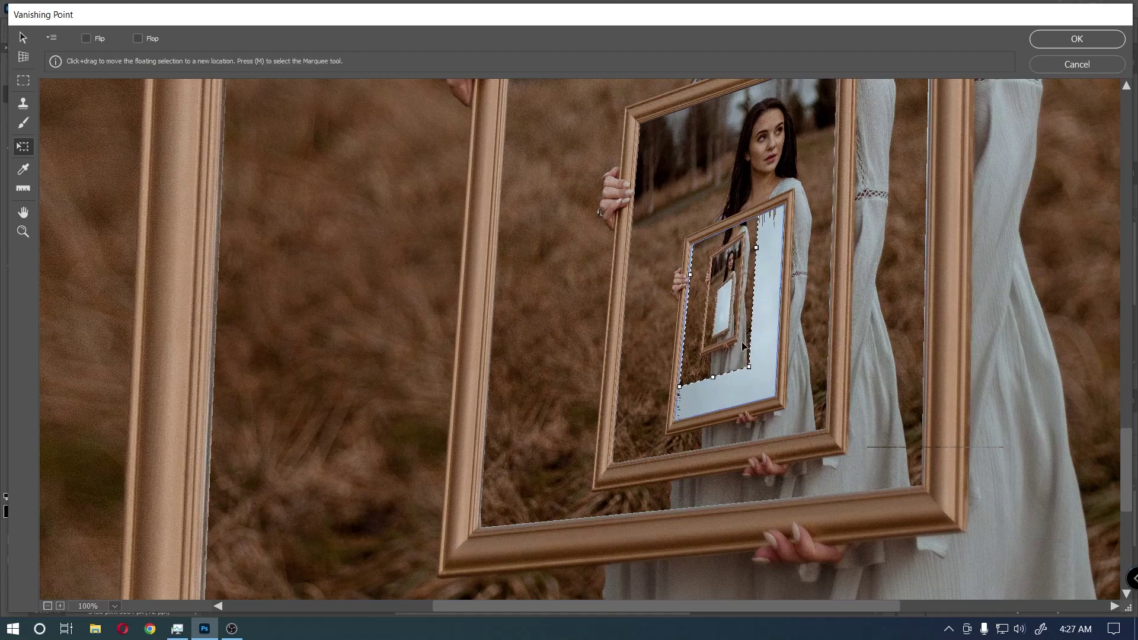
{"action": "left_click_drag", "start_coordinate": [736, 318], "coordinate": [732, 373]}
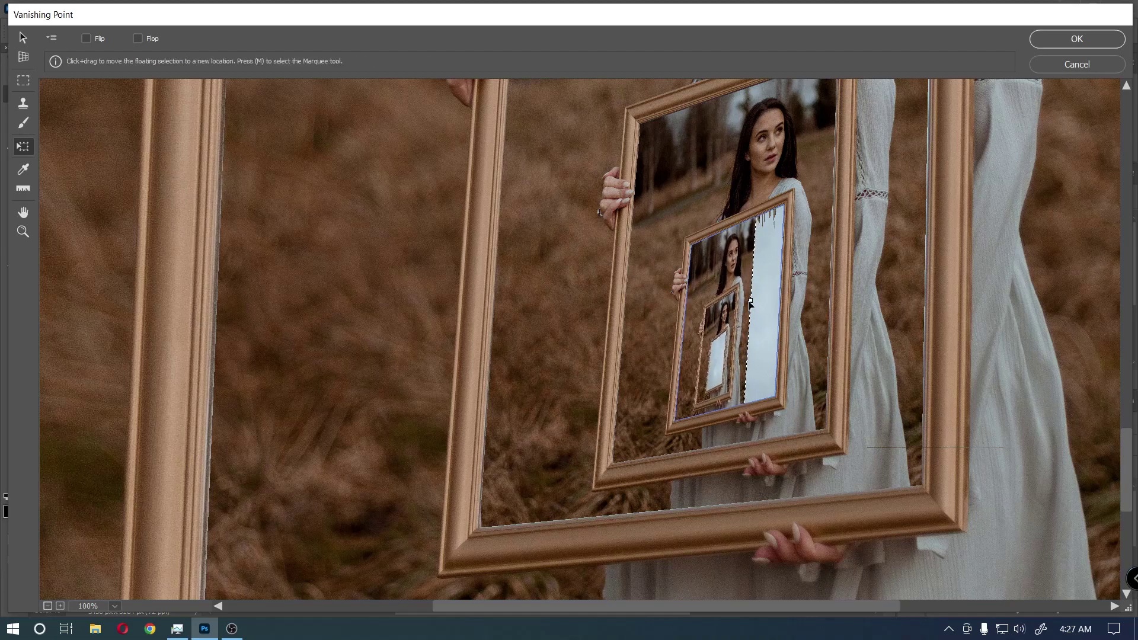
{"action": "left_click_drag", "start_coordinate": [751, 300], "coordinate": [782, 296]}
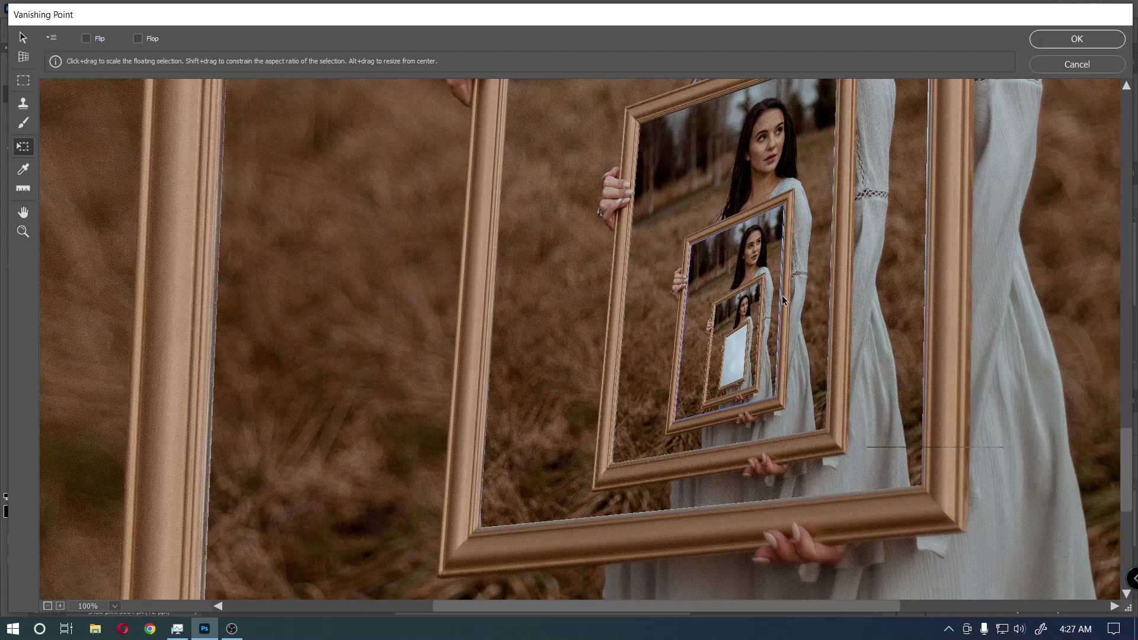
{"action": "key", "text": "Return"}
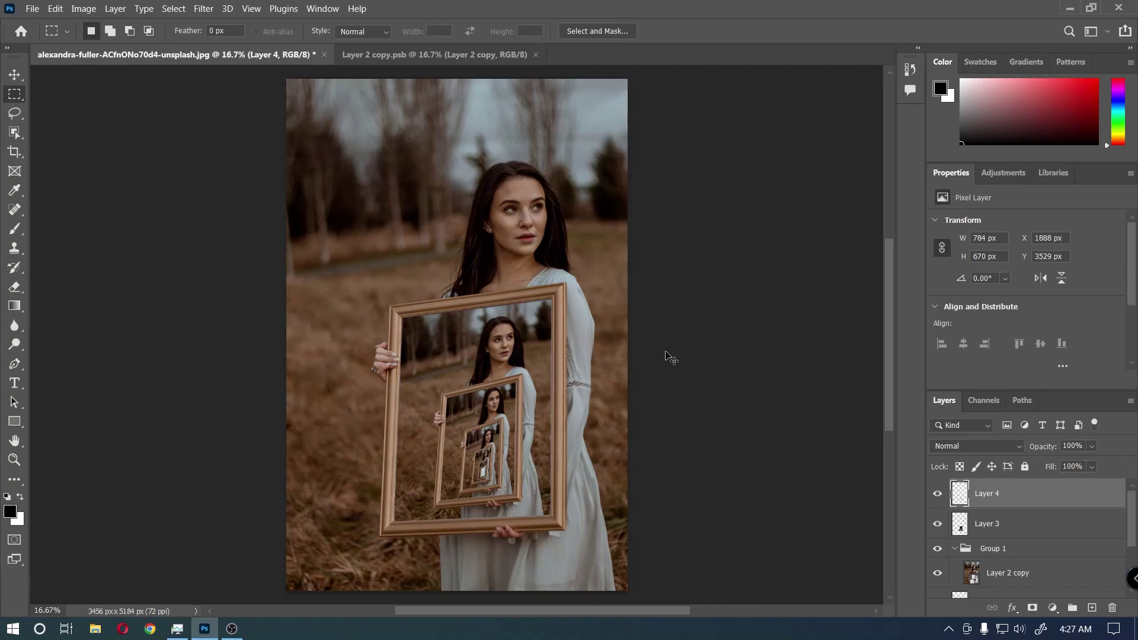
{"action": "scroll", "coordinate": [618, 356], "scroll_direction": "left", "scroll_amount": 1}
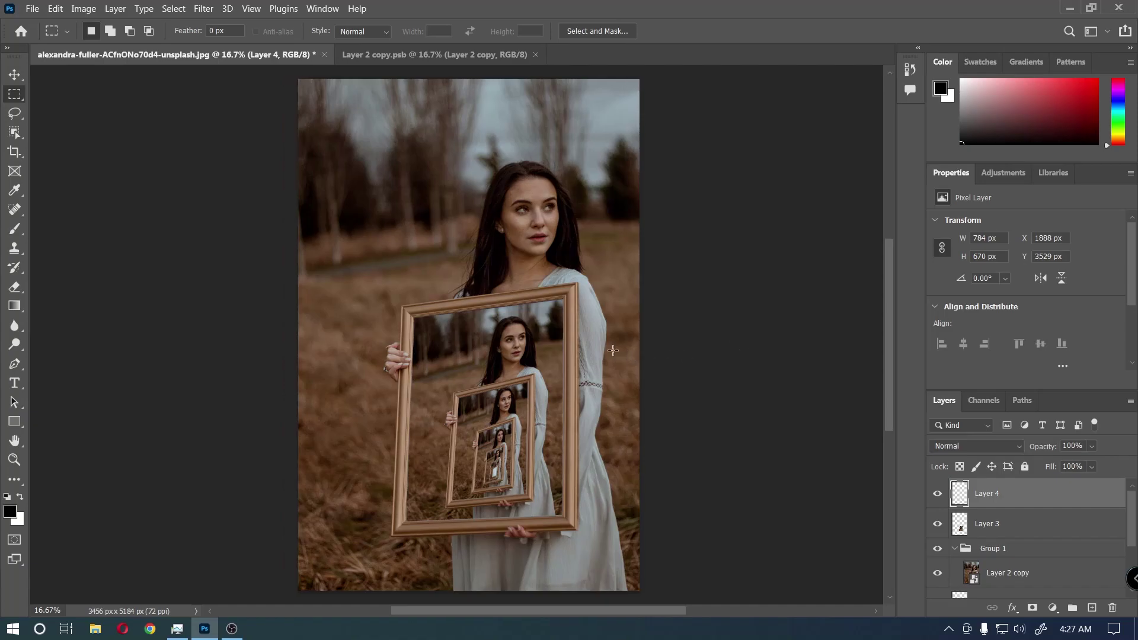
{"action": "scroll", "coordinate": [597, 350], "scroll_direction": "up", "scroll_amount": 5}
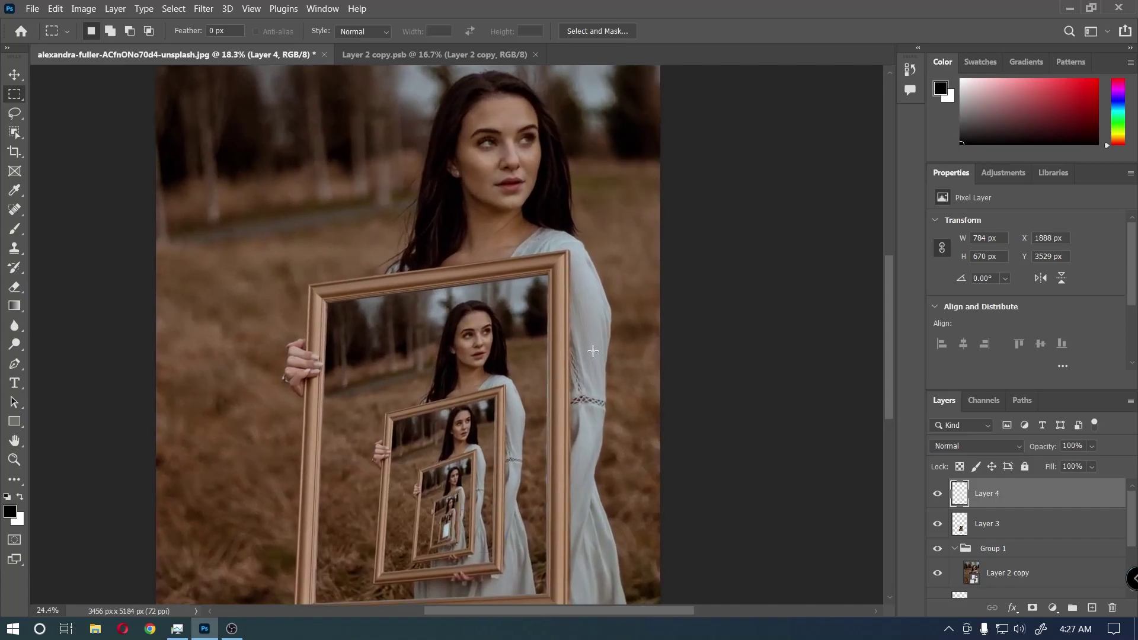
{"action": "scroll", "coordinate": [478, 257], "scroll_direction": "up", "scroll_amount": 3}
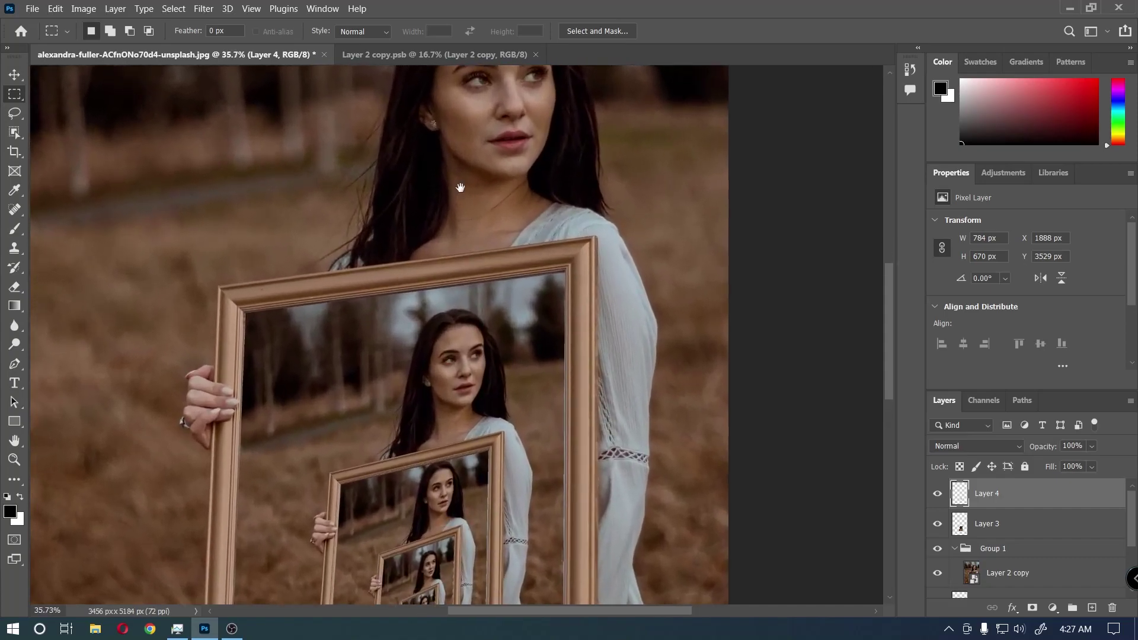
{"action": "mouse_move", "coordinate": [460, 187]}
{"action": "left_mouse_down"}
{"action": "mouse_move", "coordinate": [515, 348]}
{"action": "mouse_move", "coordinate": [574, 184]}
{"action": "left_mouse_up"}
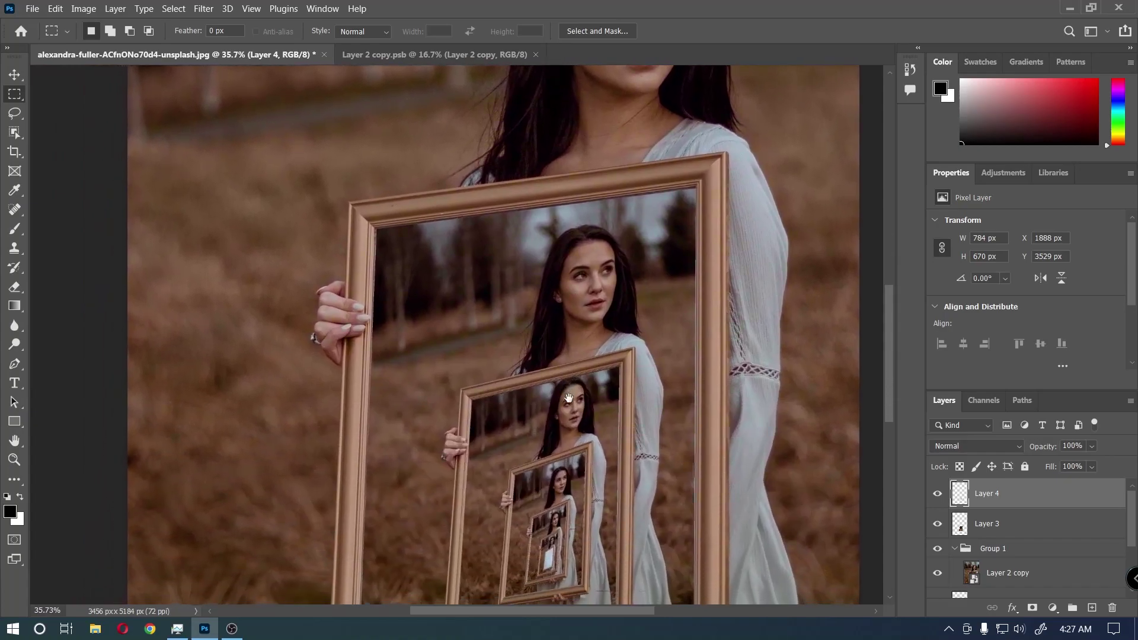
{"action": "left_click_drag", "start_coordinate": [569, 398], "coordinate": [588, 214]}
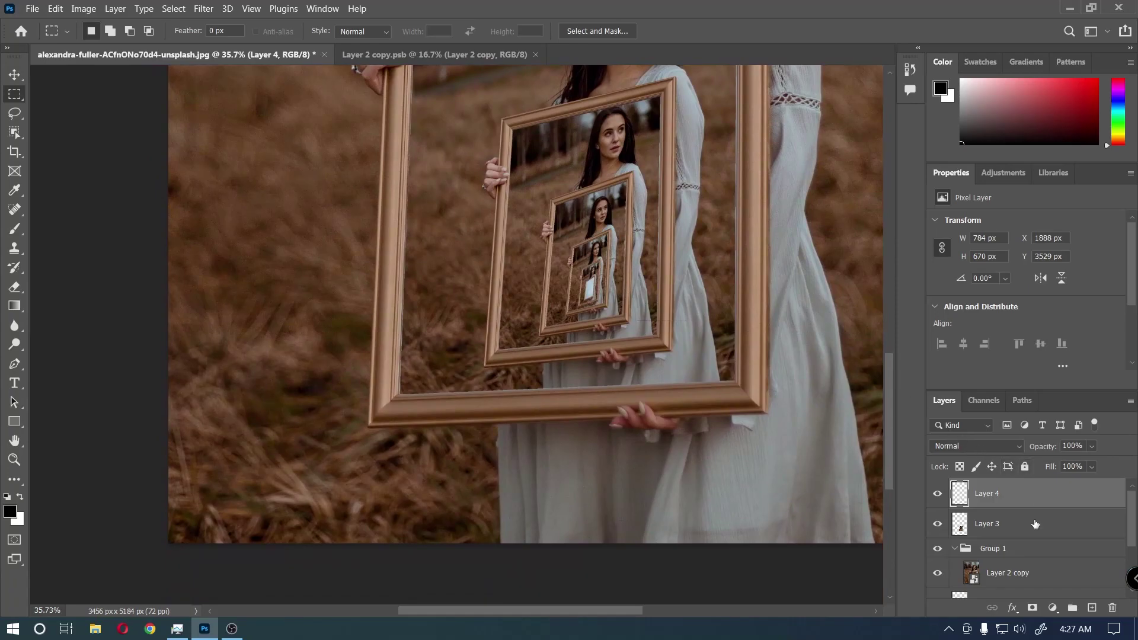
{"action": "scroll", "coordinate": [1035, 526], "scroll_direction": "down", "scroll_amount": 3}
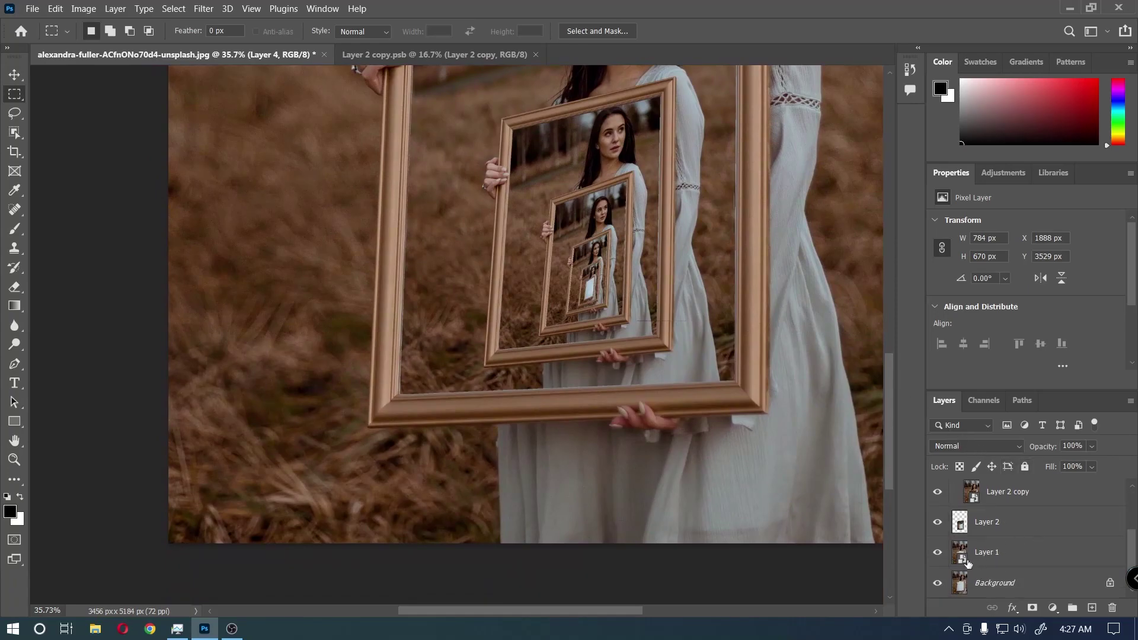
- Copy the blank-mirror photo from Layer 1's smart object, closing Layer 2 copy.psb, and return to the main document
{"action": "double_click", "coordinate": [967, 562]}
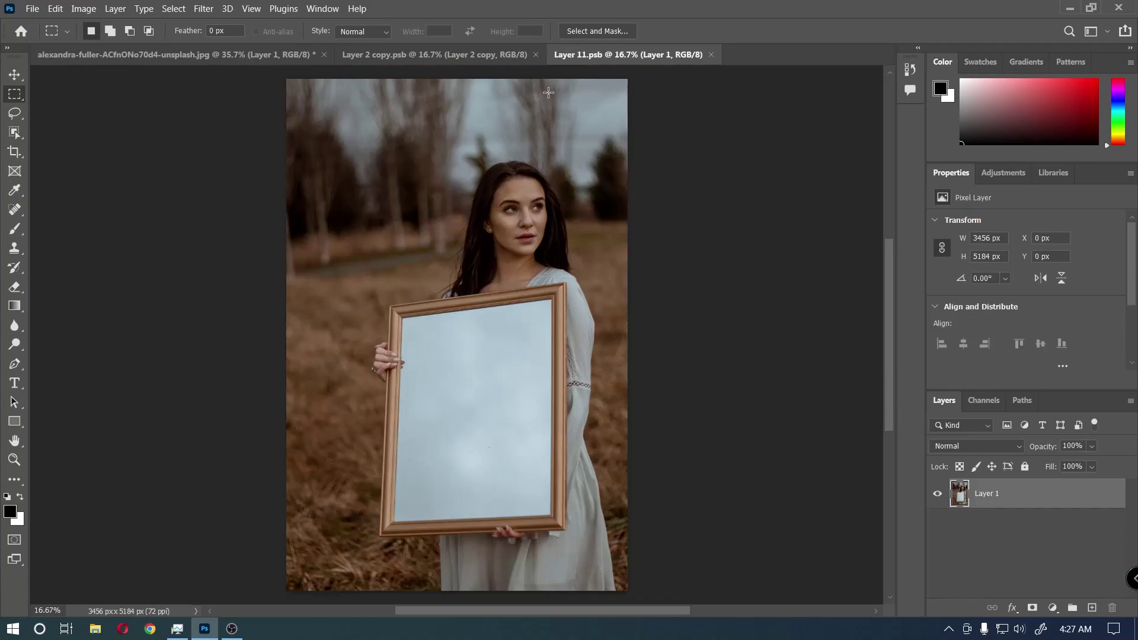
{"action": "left_click", "coordinate": [536, 55]}
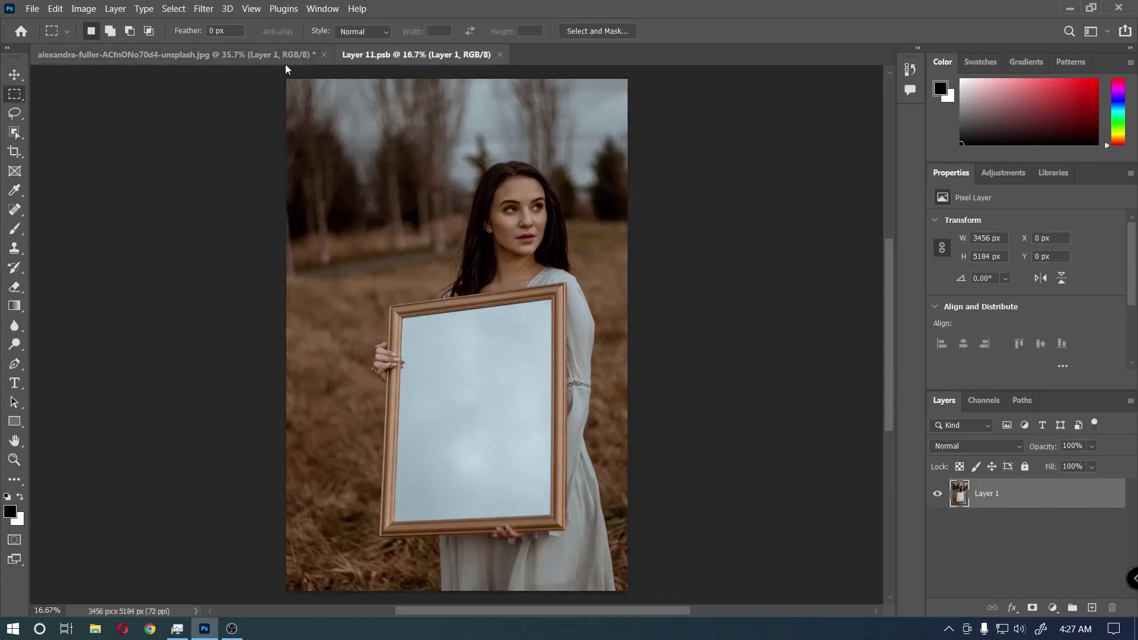
{"action": "key", "text": "ctrl+a"}
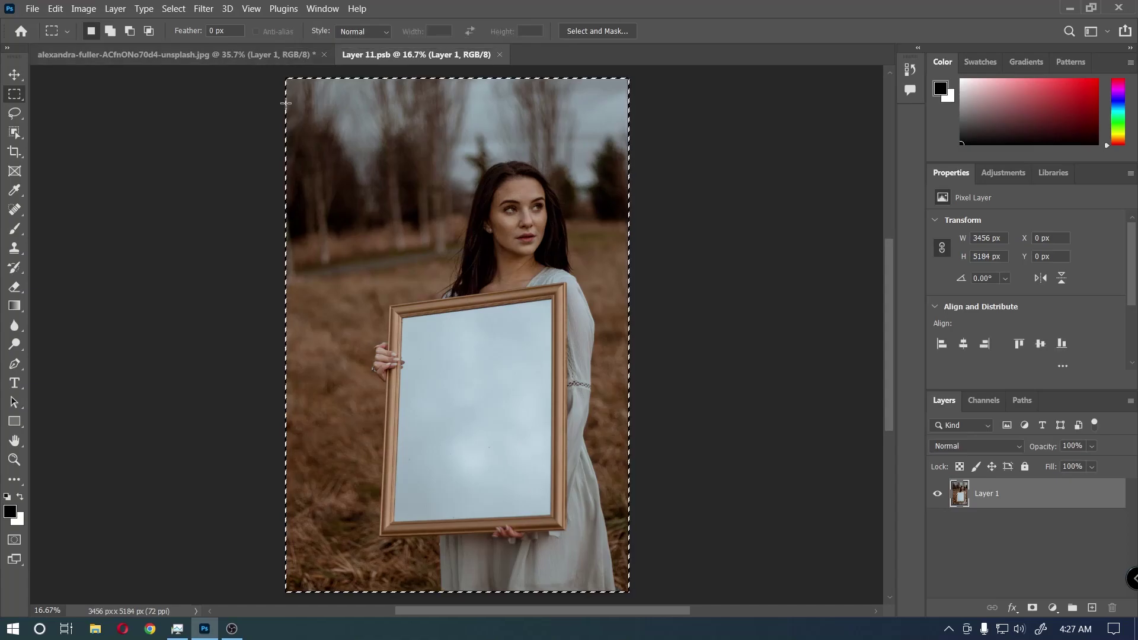
{"action": "left_click", "coordinate": [56, 9]}
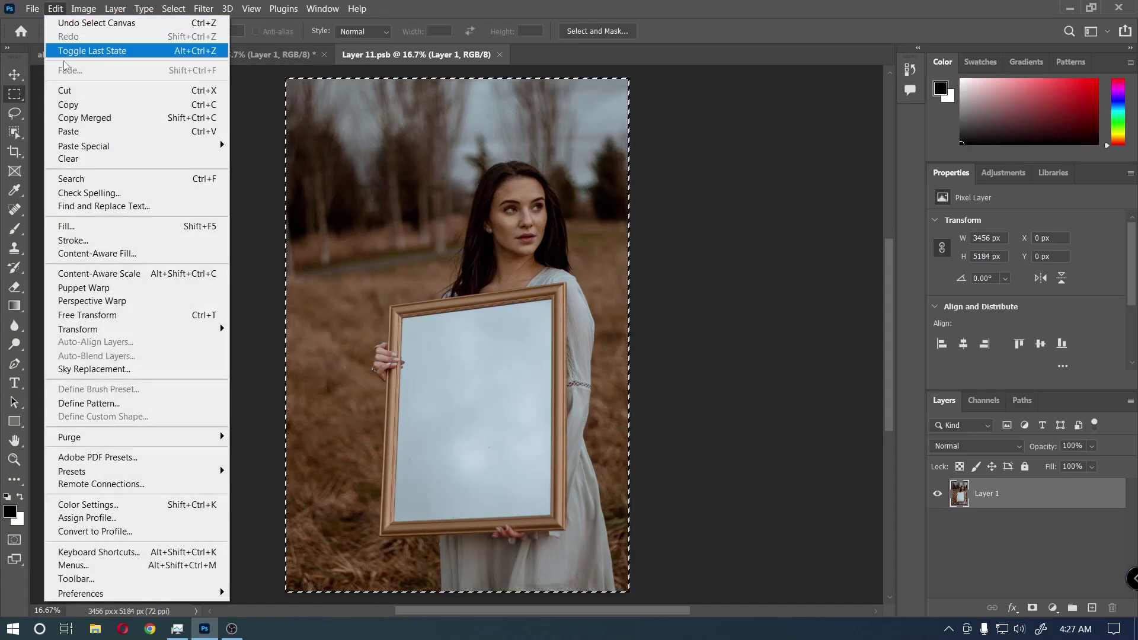
{"action": "left_click", "coordinate": [72, 104]}
{"action": "left_click", "coordinate": [166, 54]}
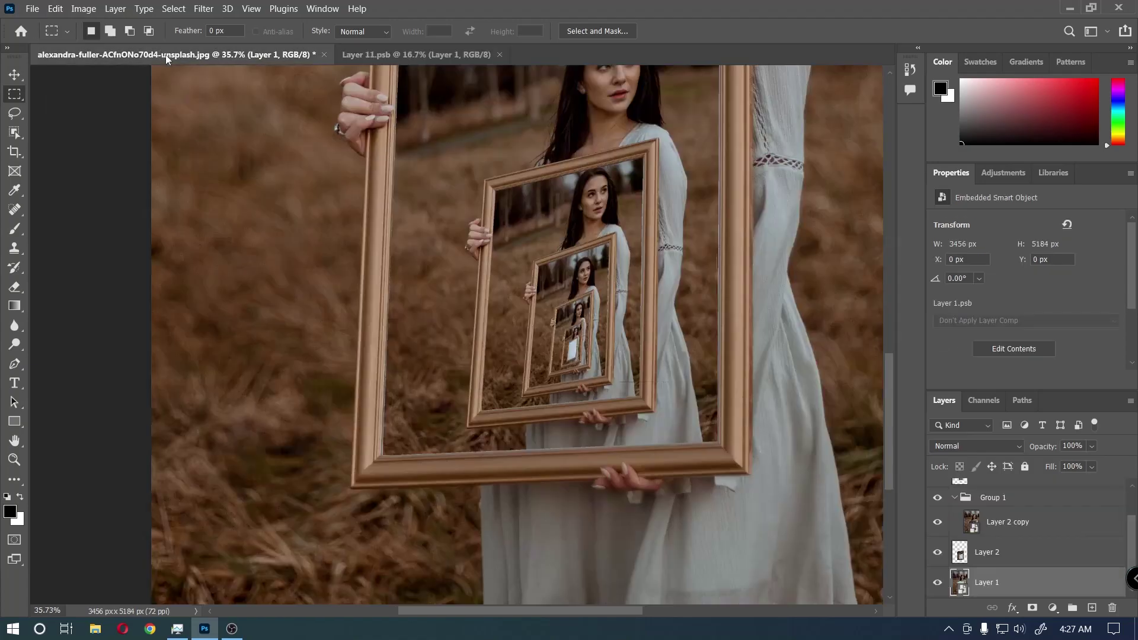
- Add a new empty layer above Layer 4 and open Vanishing Point zoomed to 200%
{"action": "scroll", "coordinate": [991, 521], "scroll_direction": "up", "scroll_amount": 2}
{"action": "left_click", "coordinate": [1012, 505]}
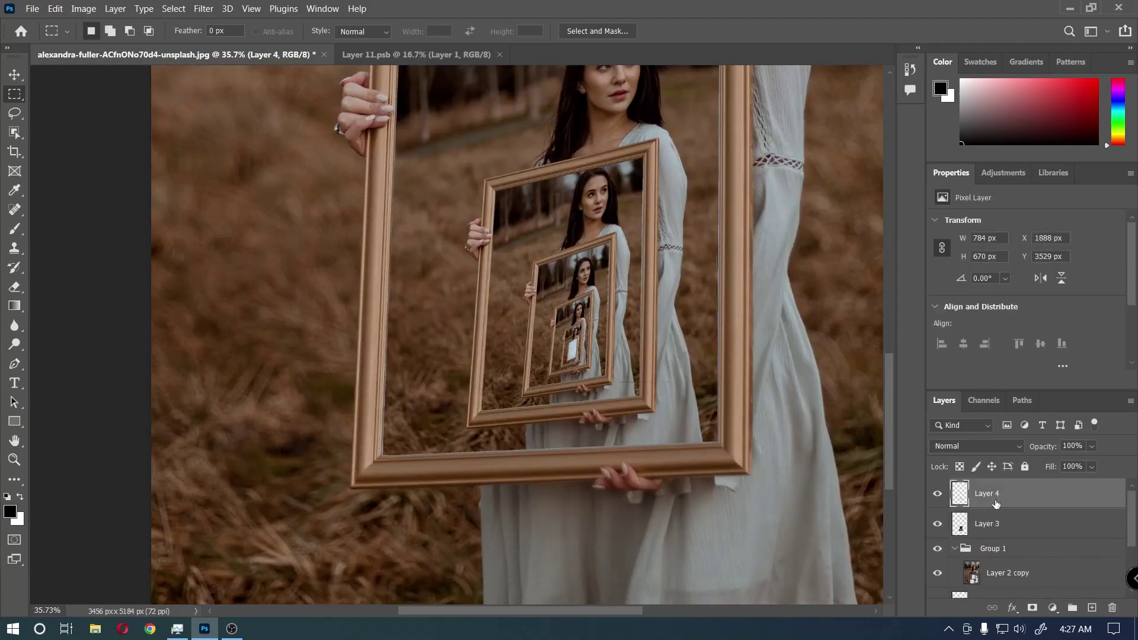
{"action": "left_click", "coordinate": [1091, 607]}
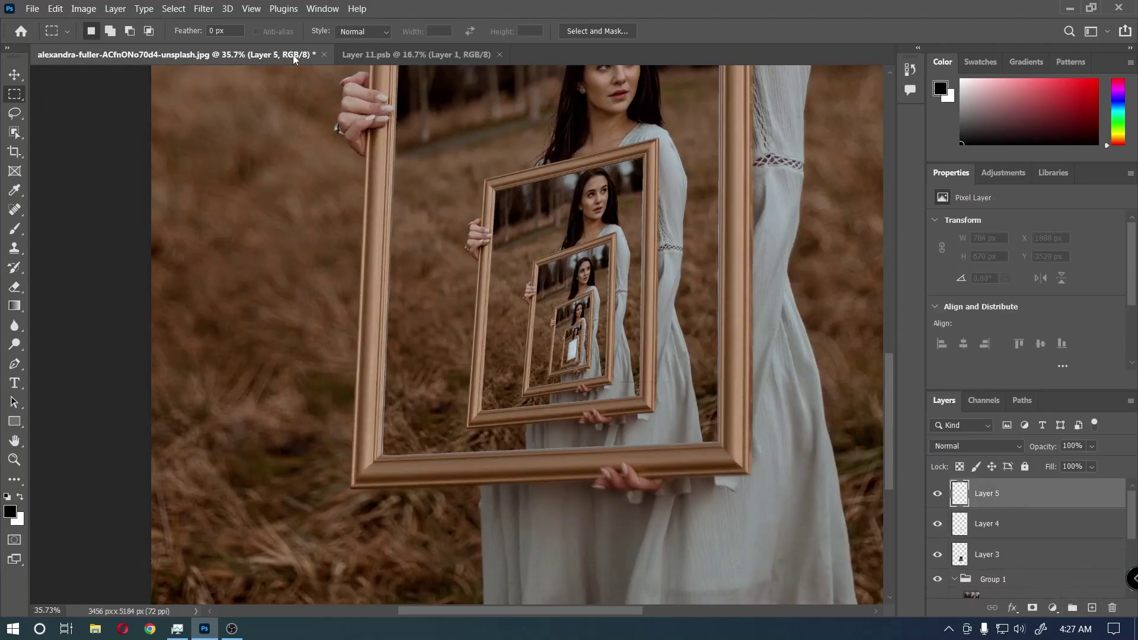
{"action": "left_click", "coordinate": [217, 10]}
{"action": "left_click", "coordinate": [223, 149]}
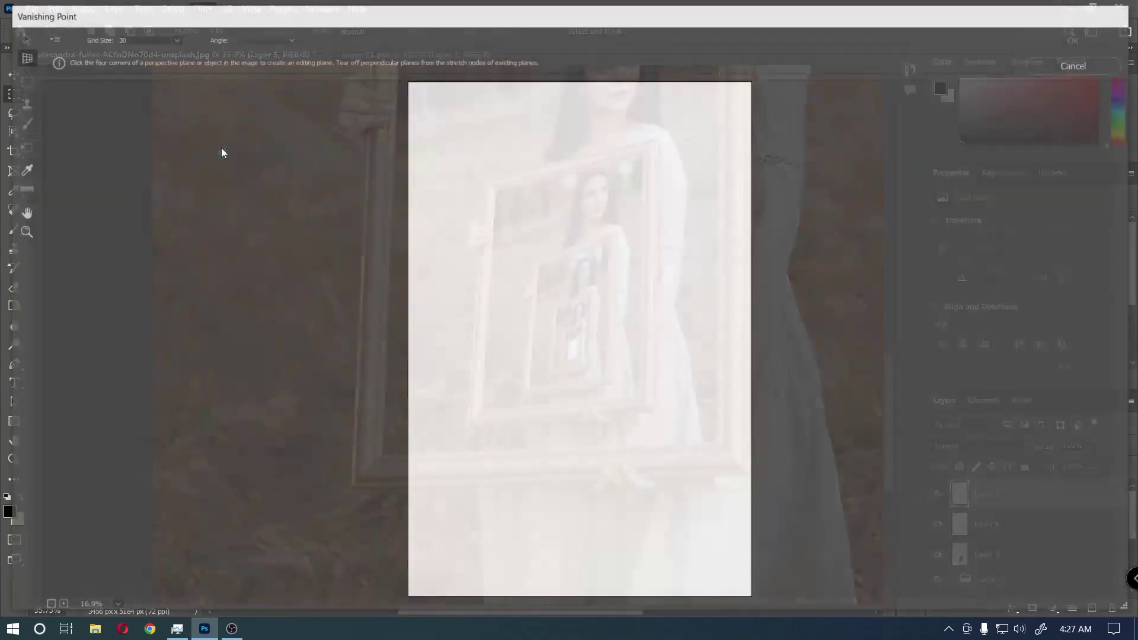
{"action": "key", "text": "ctrl+alt+0"}
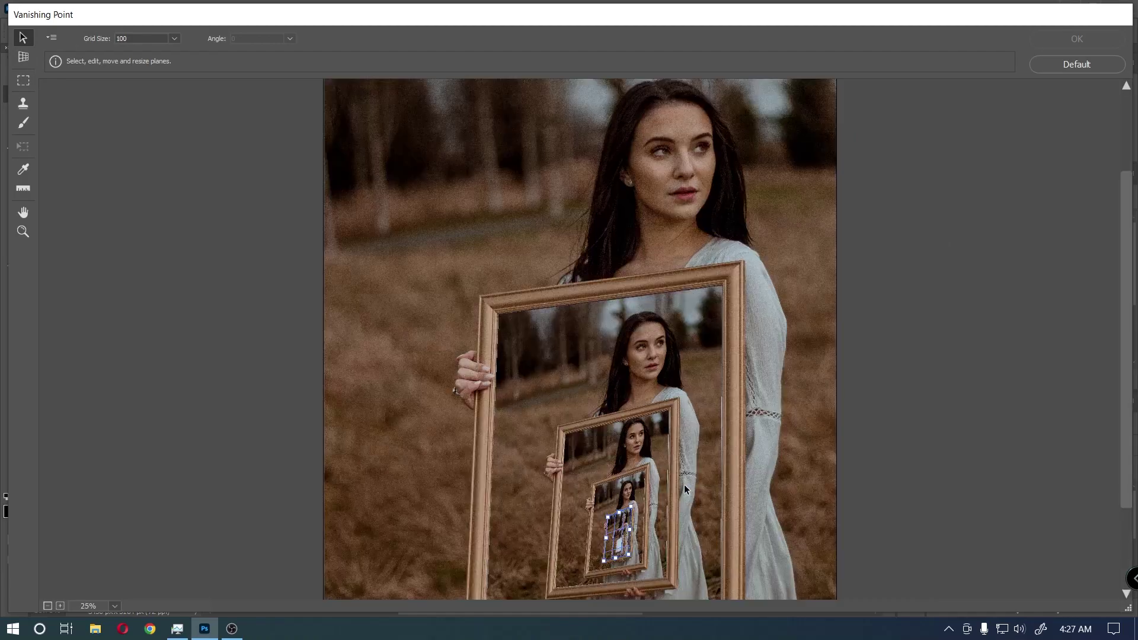
{"action": "key", "text": "ctrl+plus"}
- Pan to the nested frames and pull all four plane corners toward the inner mirror
{"action": "key", "text": "h"}
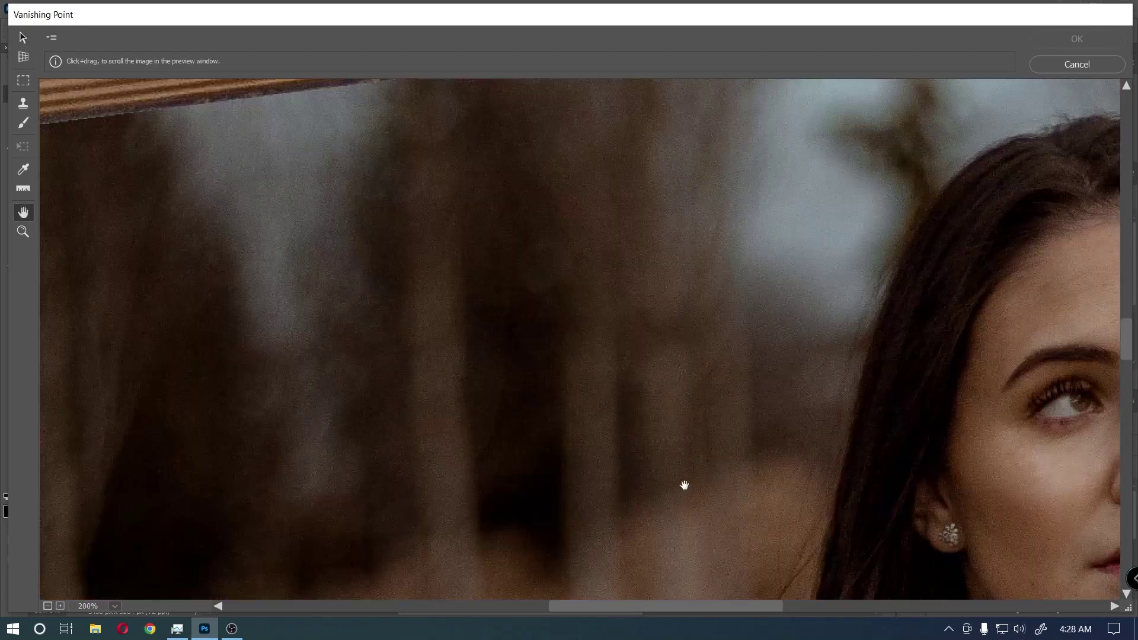
{"action": "left_click_drag", "start_coordinate": [684, 485], "coordinate": [564, 204]}
{"action": "left_click_drag", "start_coordinate": [629, 476], "coordinate": [585, 129]}
{"action": "left_click_drag", "start_coordinate": [588, 502], "coordinate": [569, 173]}
{"action": "left_click_drag", "start_coordinate": [565, 396], "coordinate": [542, 290]}
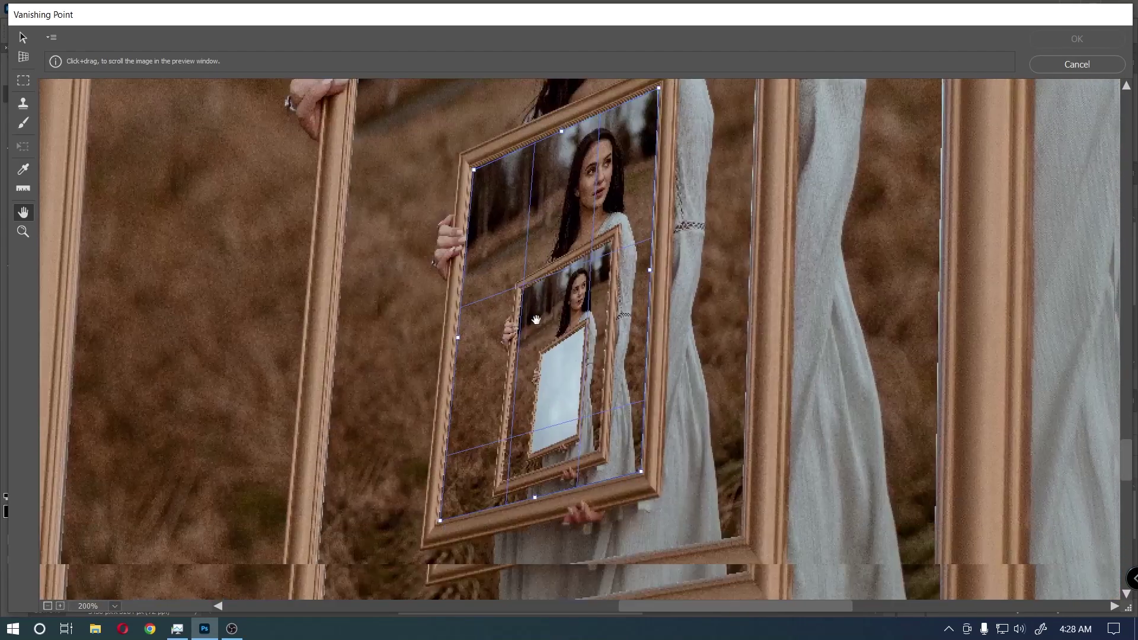
{"action": "key", "text": "v"}
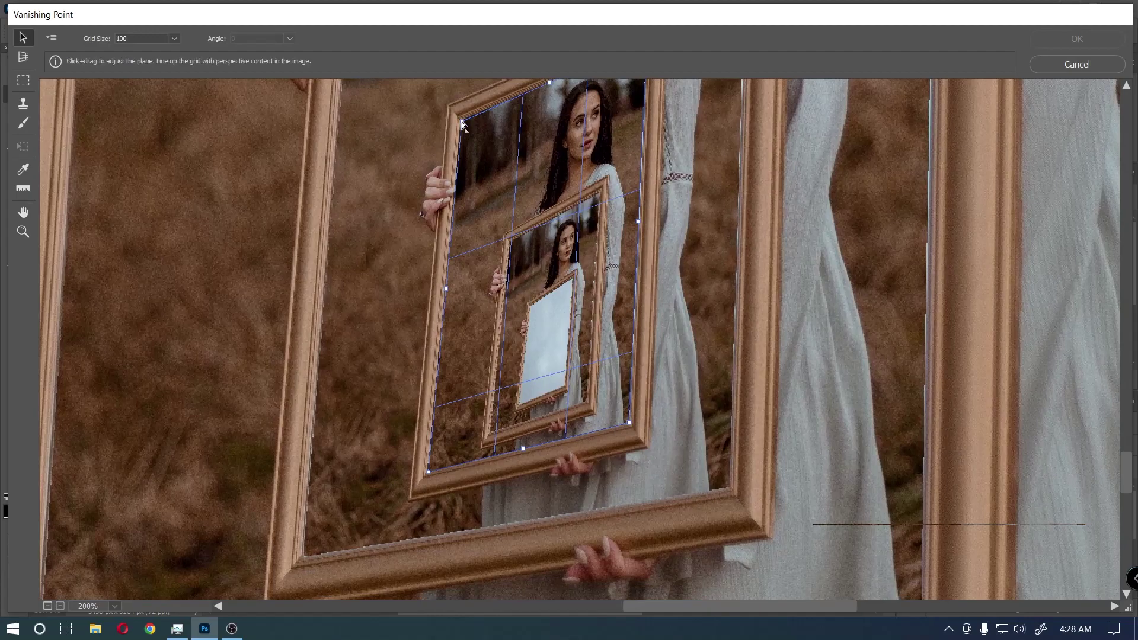
{"action": "left_click_drag", "start_coordinate": [461, 122], "coordinate": [515, 293]}
{"action": "left_click_drag", "start_coordinate": [629, 424], "coordinate": [586, 396]}
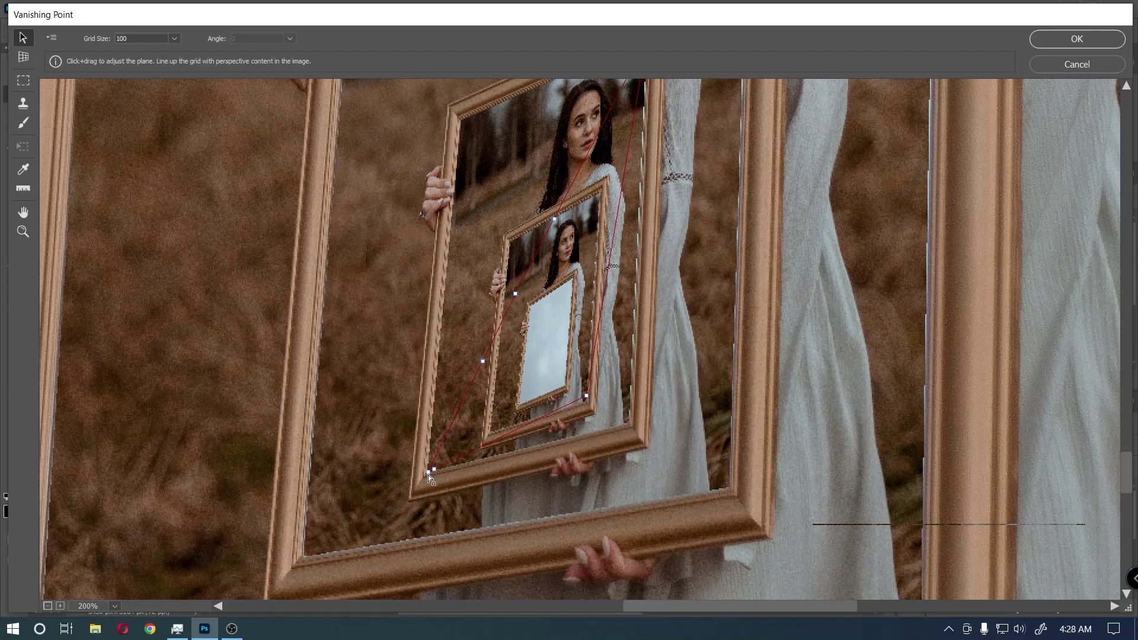
{"action": "left_click_drag", "start_coordinate": [429, 472], "coordinate": [512, 413]}
{"action": "scroll", "coordinate": [630, 240], "scroll_direction": "up", "scroll_amount": 3}
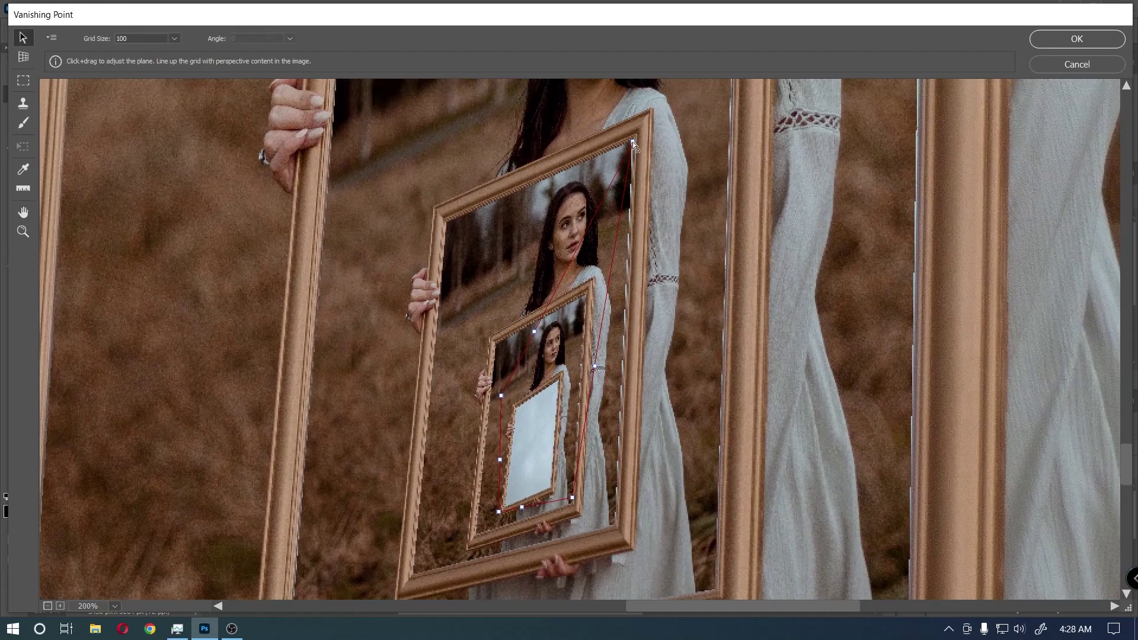
{"action": "left_click_drag", "start_coordinate": [632, 141], "coordinate": [564, 369]}
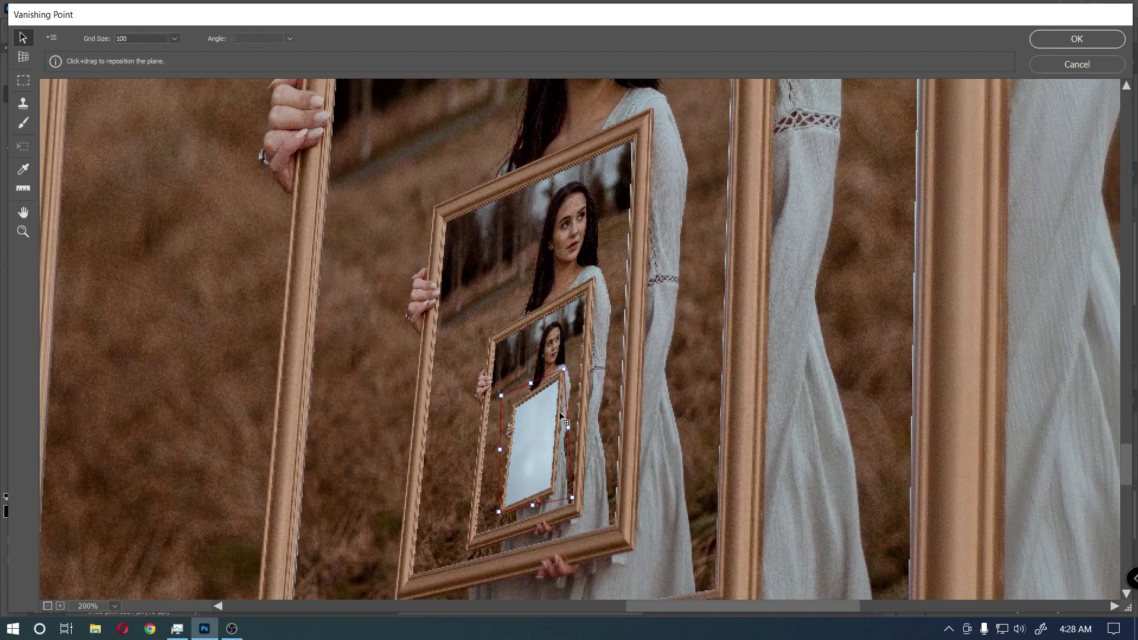
- Zoom to 400% and place each plane corner precisely on the smallest mirror
{"action": "key", "text": "h"}
{"action": "left_click_drag", "start_coordinate": [592, 406], "coordinate": [681, 359]}
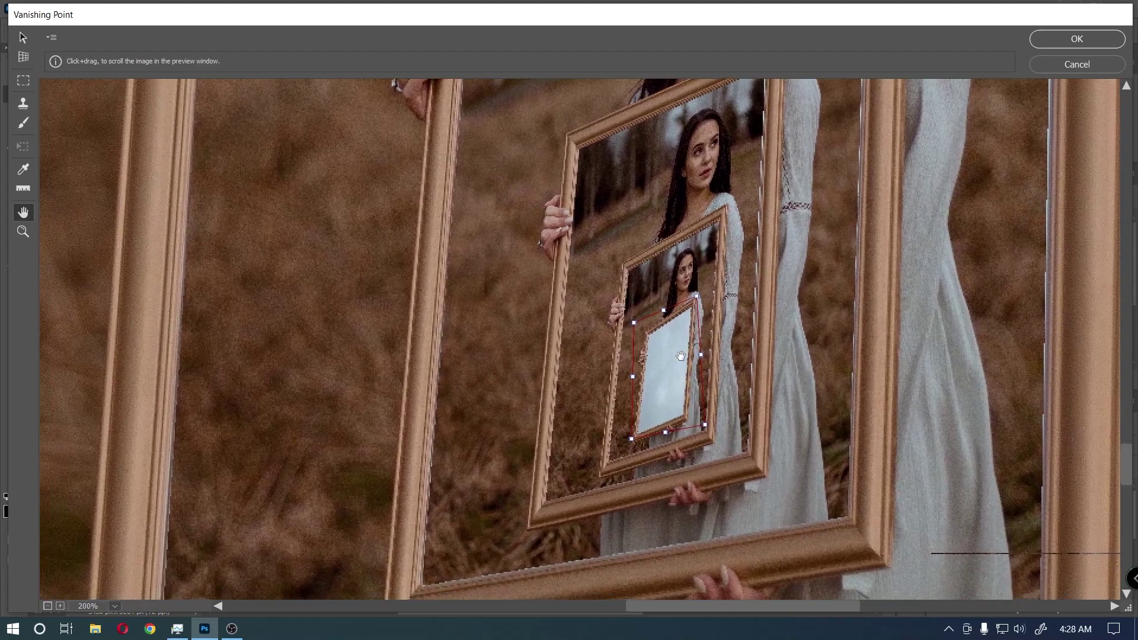
{"action": "key", "text": "v"}
{"action": "scroll", "coordinate": [680, 359], "scroll_direction": "up", "scroll_amount": 2}
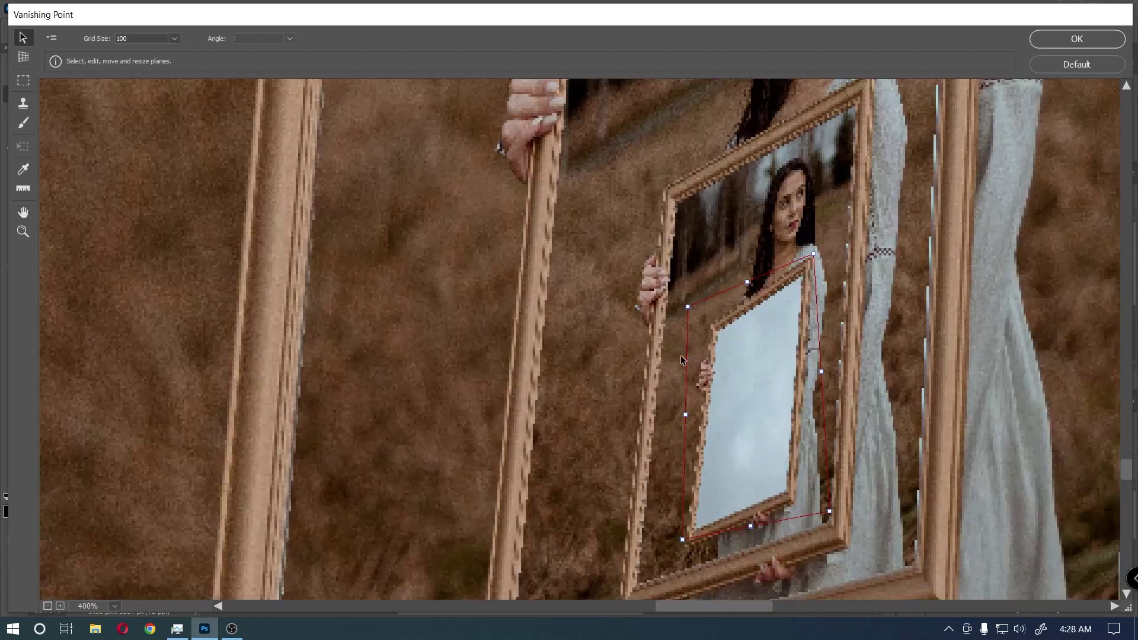
{"action": "key", "text": "h"}
{"action": "left_click_drag", "start_coordinate": [746, 410], "coordinate": [728, 362]}
{"action": "key", "text": "v"}
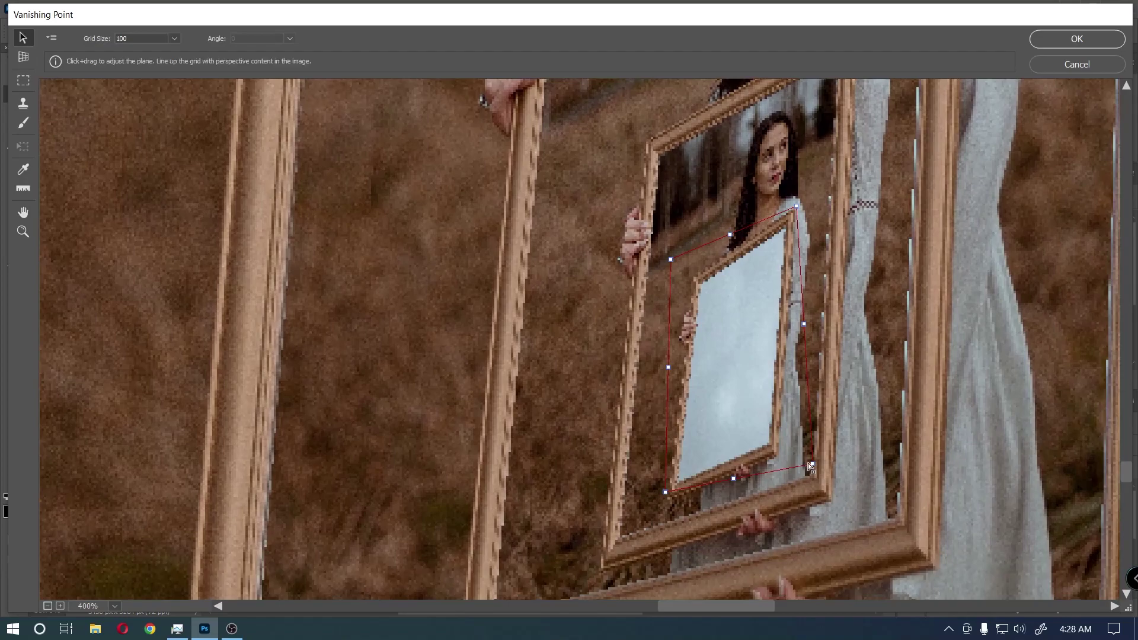
{"action": "left_click_drag", "start_coordinate": [813, 464], "coordinate": [769, 443]}
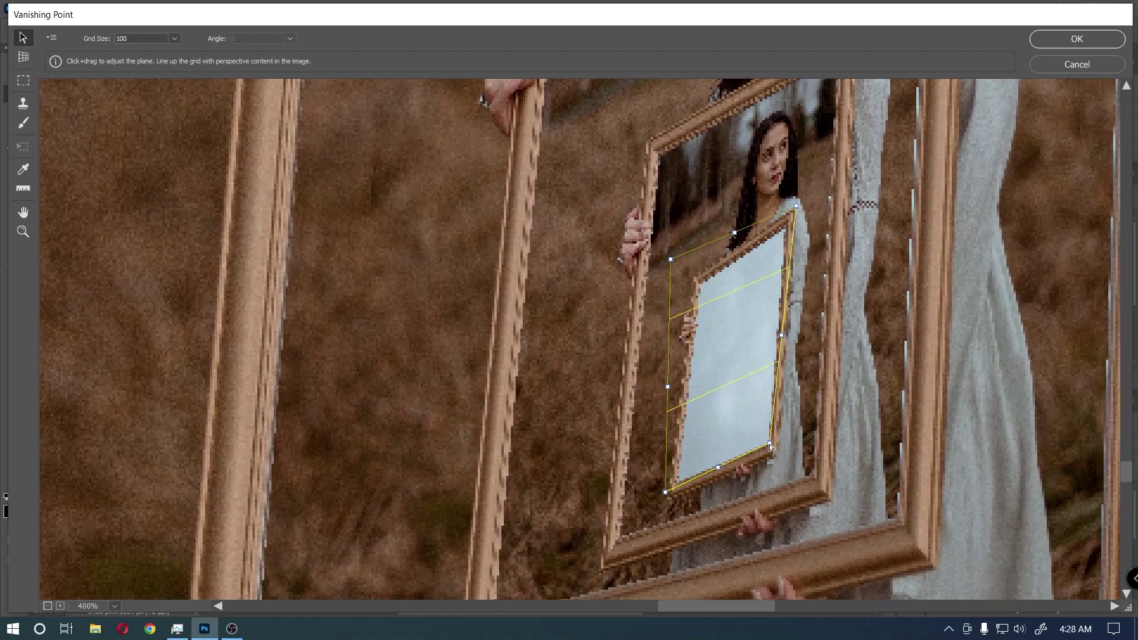
{"action": "left_click_drag", "start_coordinate": [796, 206], "coordinate": [784, 227]}
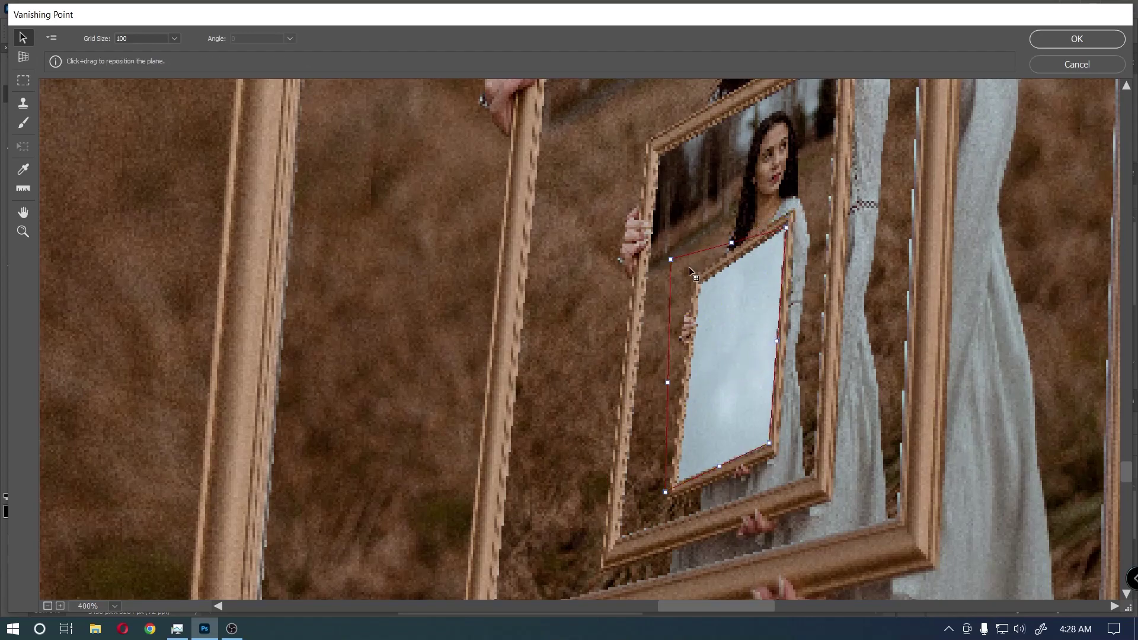
{"action": "left_click_drag", "start_coordinate": [671, 261], "coordinate": [699, 286]}
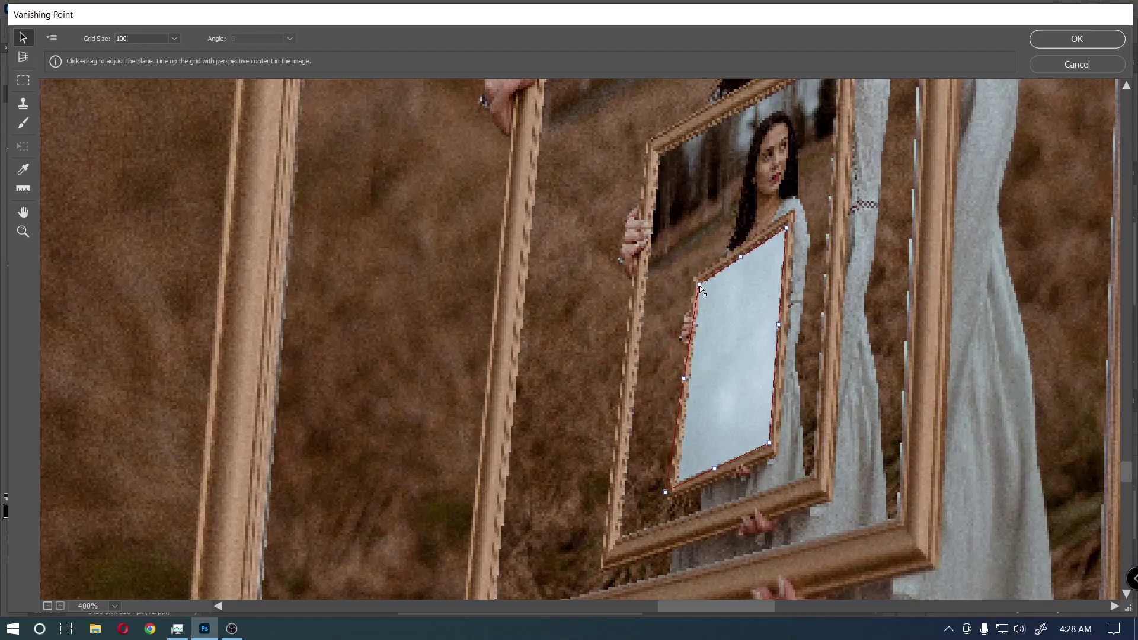
{"action": "left_click_drag", "start_coordinate": [666, 492], "coordinate": [678, 483]}
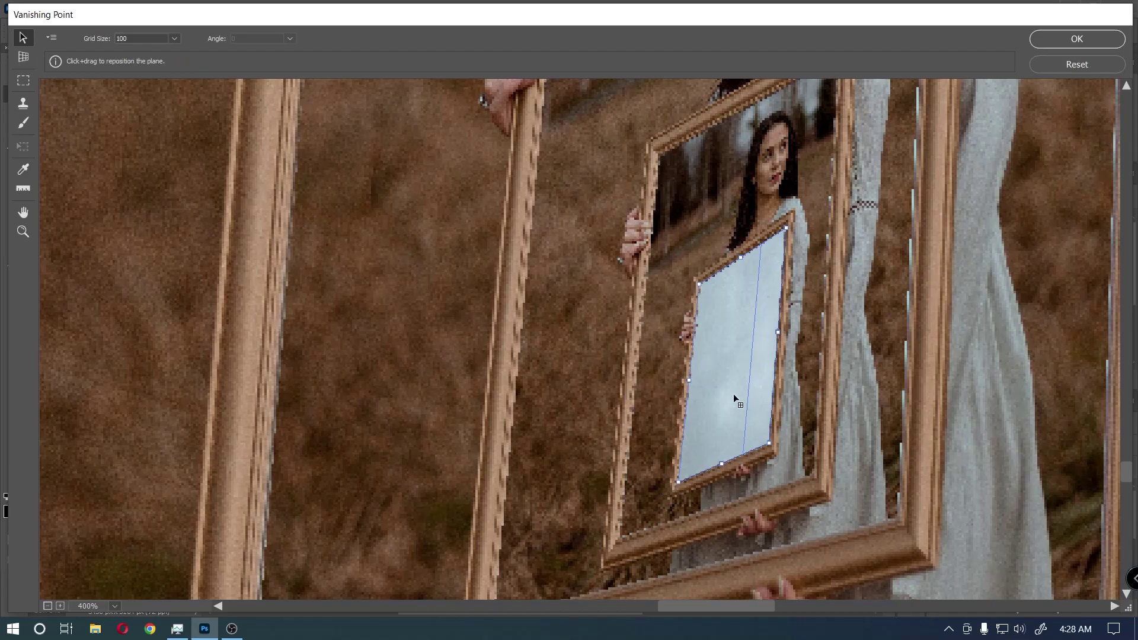
{"action": "scroll", "coordinate": [734, 394], "scroll_direction": "down", "scroll_amount": 3}
- Zoom the preview back out and paste the blank-mirror photo as a floating selection
{"action": "scroll", "coordinate": [734, 393], "scroll_direction": "down", "scroll_amount": 1}
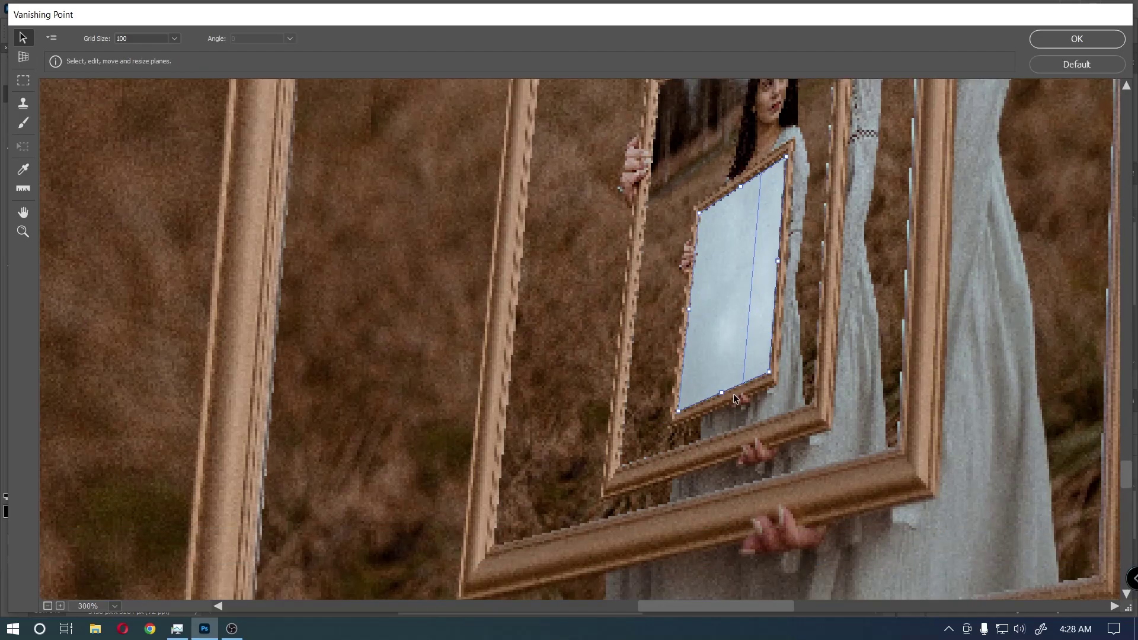
{"action": "scroll", "coordinate": [734, 394], "scroll_direction": "down", "scroll_amount": 1}
{"action": "scroll", "coordinate": [734, 394], "scroll_direction": "down", "scroll_amount": 2}
{"action": "scroll", "coordinate": [734, 394], "scroll_direction": "down", "scroll_amount": 1}
{"action": "scroll", "coordinate": [734, 394], "scroll_direction": "down", "scroll_amount": 1}
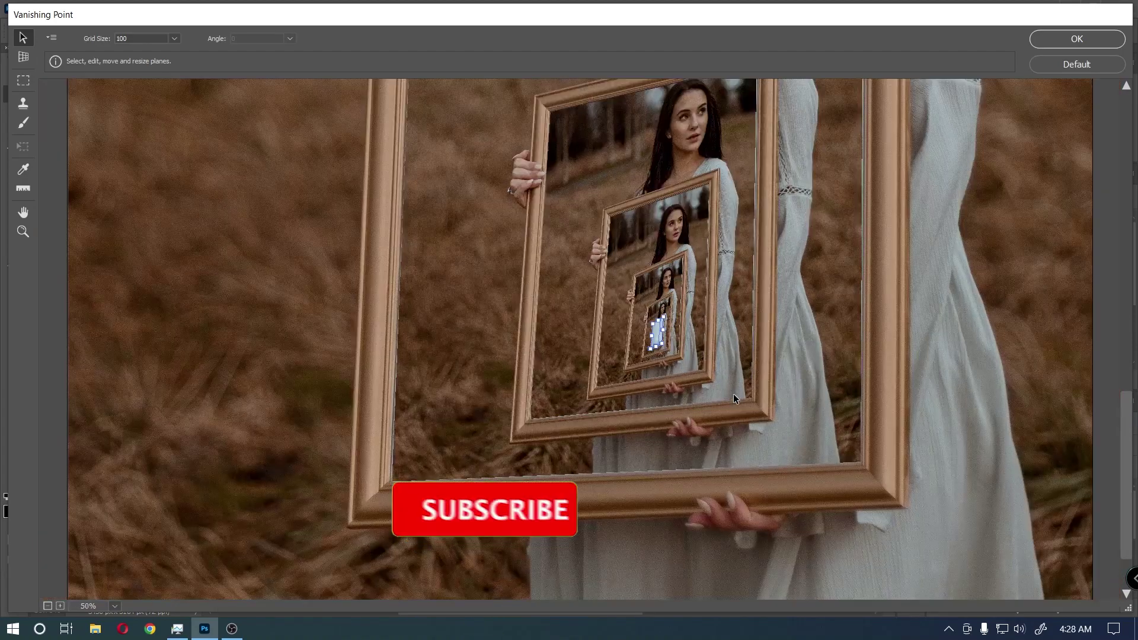
{"action": "scroll", "coordinate": [734, 394], "scroll_direction": "down", "scroll_amount": 1}
{"action": "scroll", "coordinate": [734, 394], "scroll_direction": "down", "scroll_amount": 3}
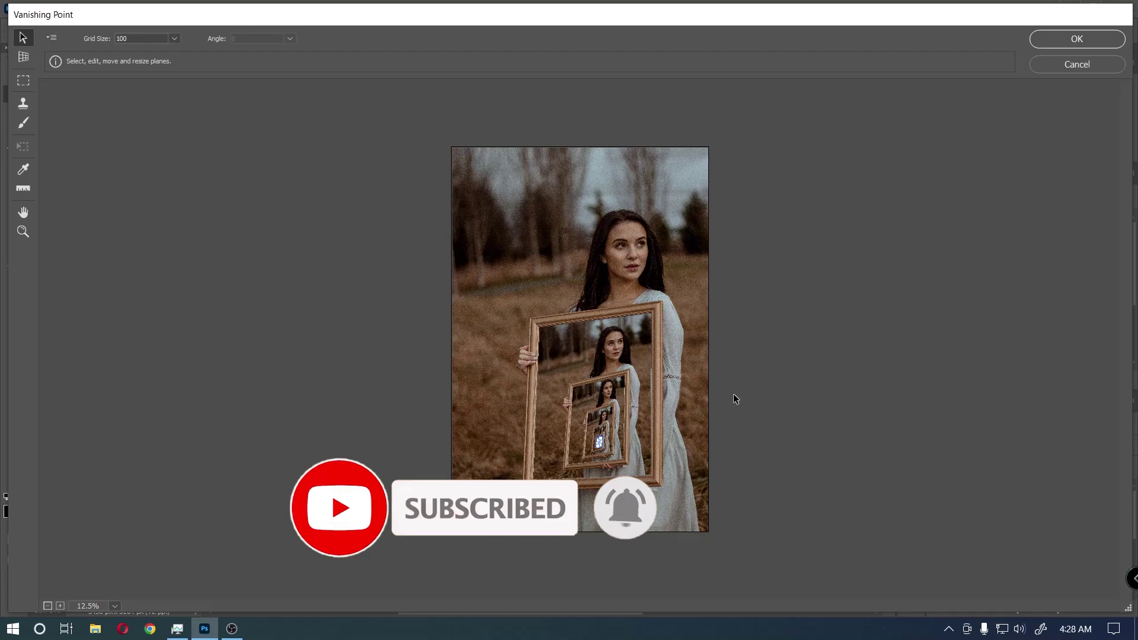
{"action": "key", "text": "alt"}
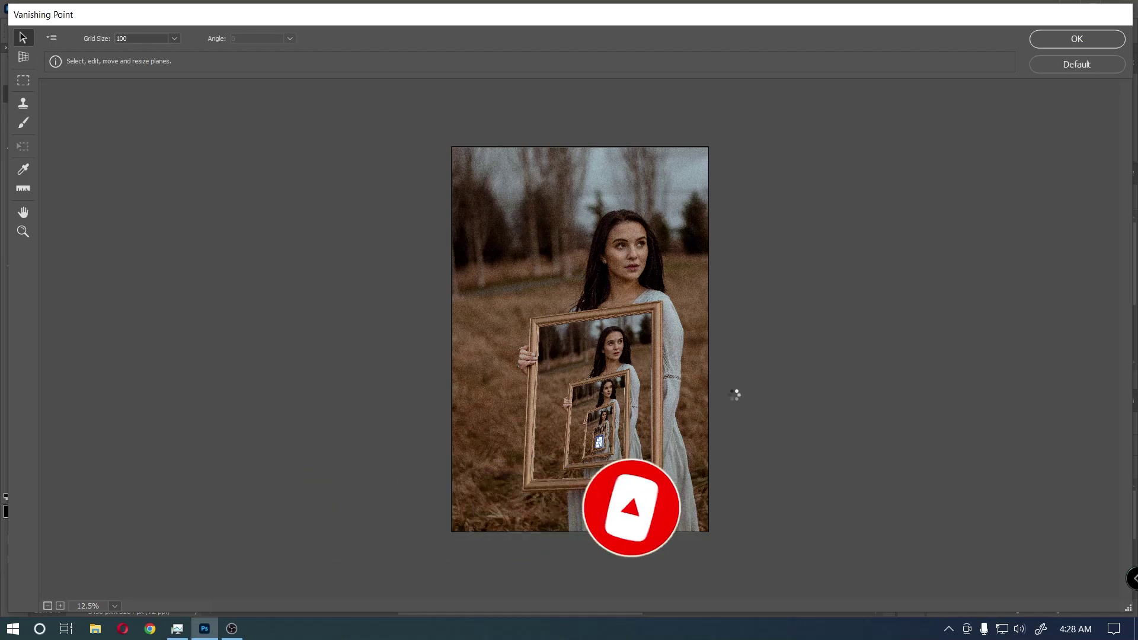
{"action": "key", "text": "Return"}
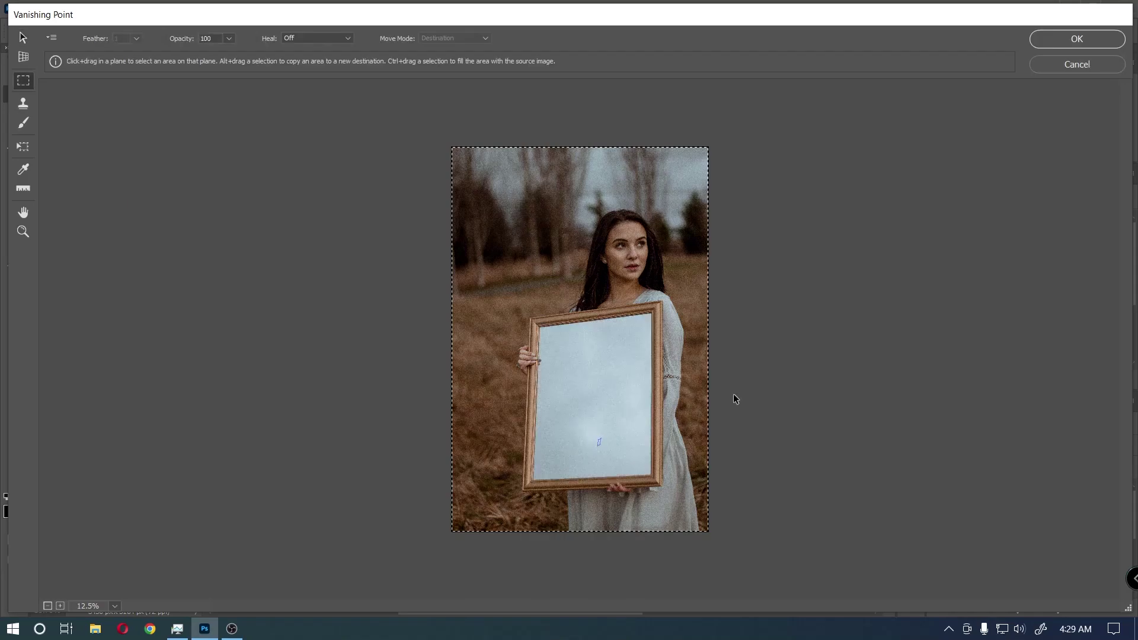
- Scale the pasted photo down to a small floating copy over the woman's dress in Vanishing Point
{"action": "key", "text": "alt"}
{"action": "key", "text": "t"}
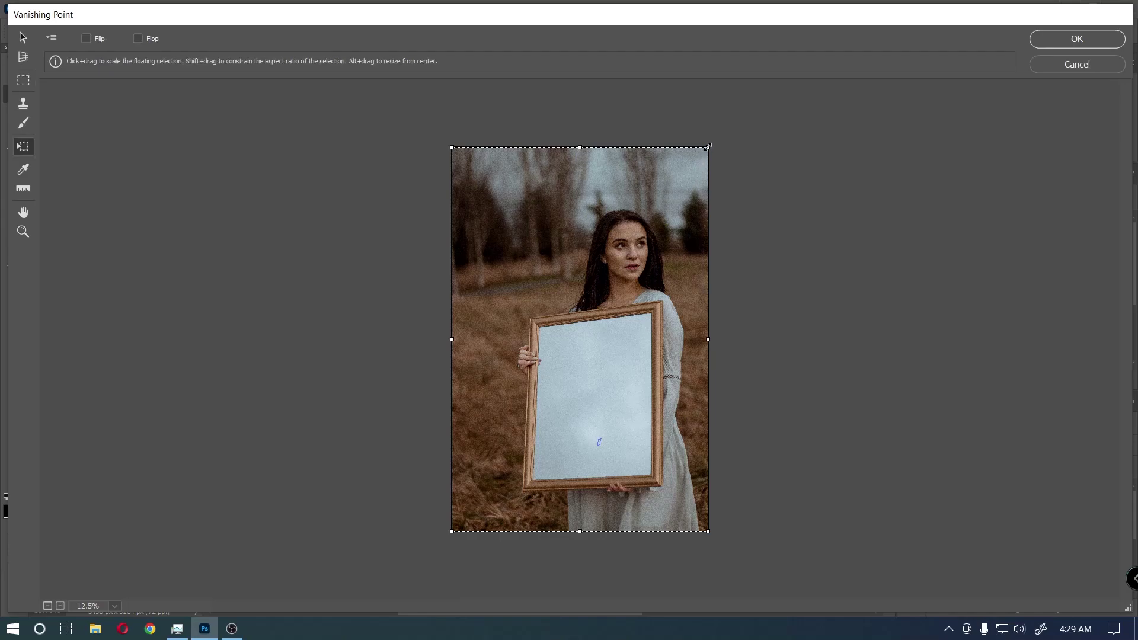
{"action": "left_click_drag", "start_coordinate": [703, 151], "coordinate": [567, 403]}
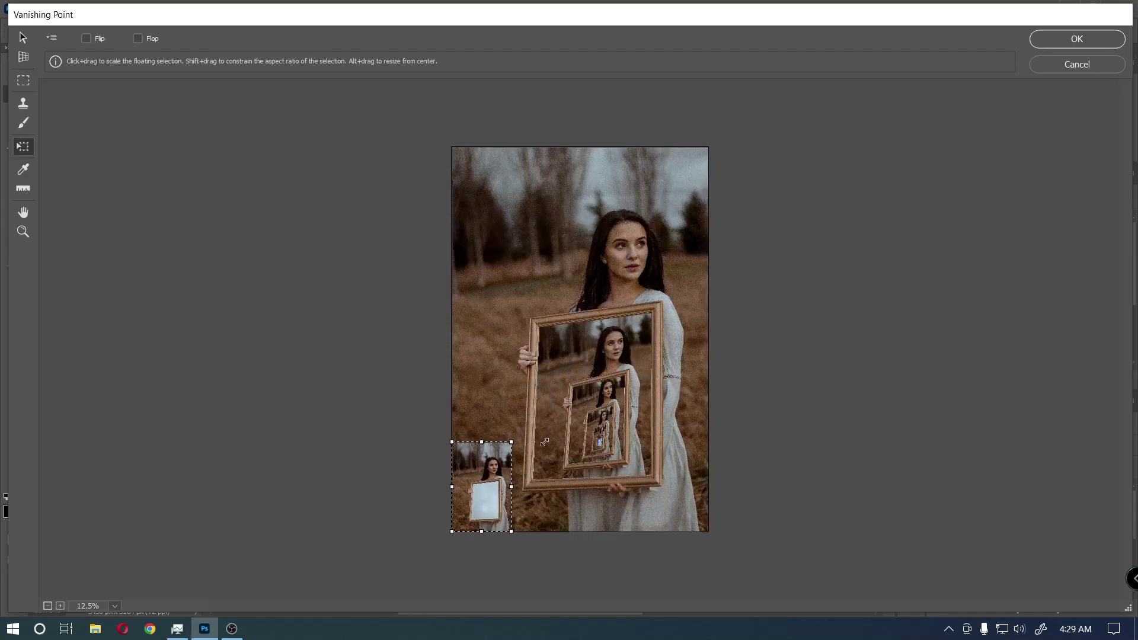
{"action": "mouse_move", "coordinate": [507, 478]}
{"action": "left_mouse_down"}
{"action": "mouse_move", "coordinate": [656, 461]}
{"action": "mouse_move", "coordinate": [656, 453]}
{"action": "left_mouse_up"}
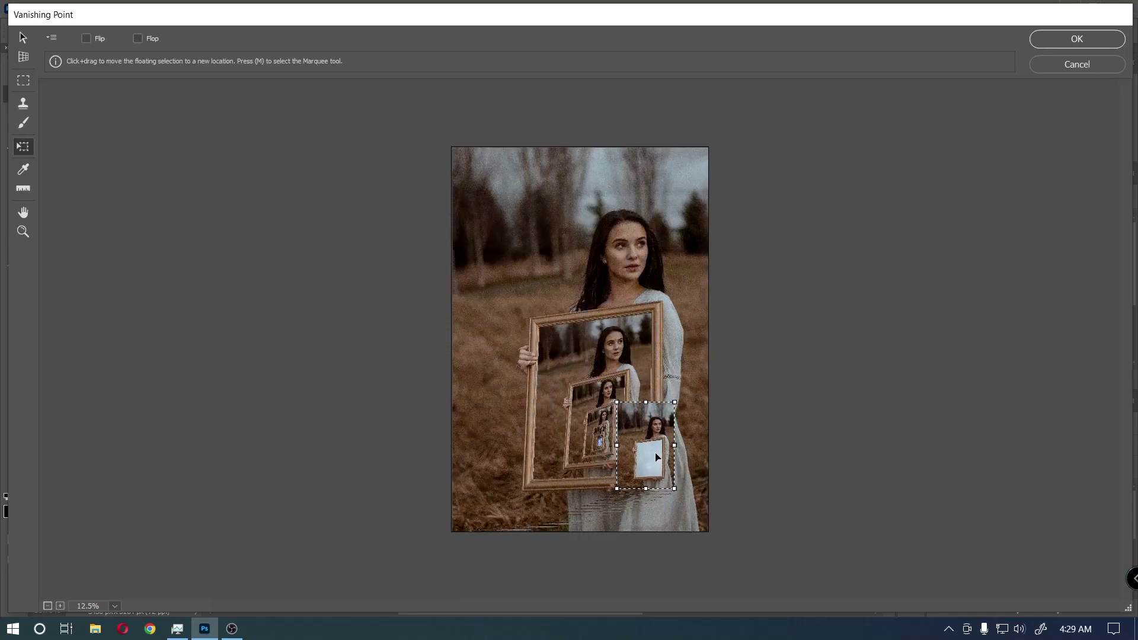
{"action": "left_click_drag", "start_coordinate": [672, 398], "coordinate": [643, 435]}
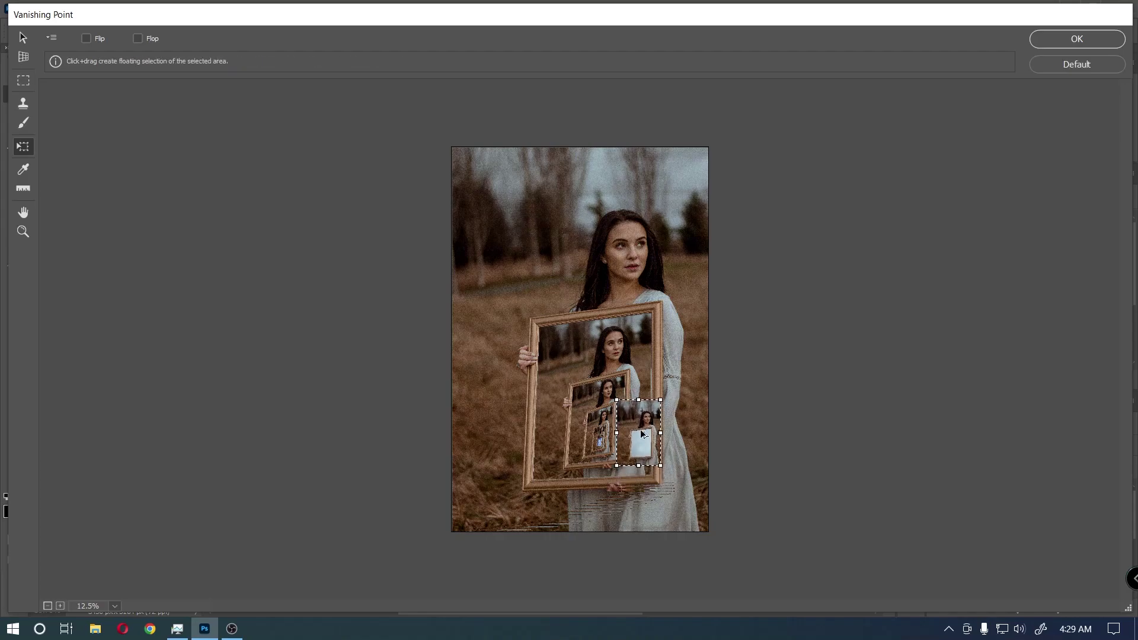
{"action": "key", "text": "ctrl+plus"}
{"action": "key", "text": "ctrl+plus"}
{"action": "key", "text": "ctrl+plus"}
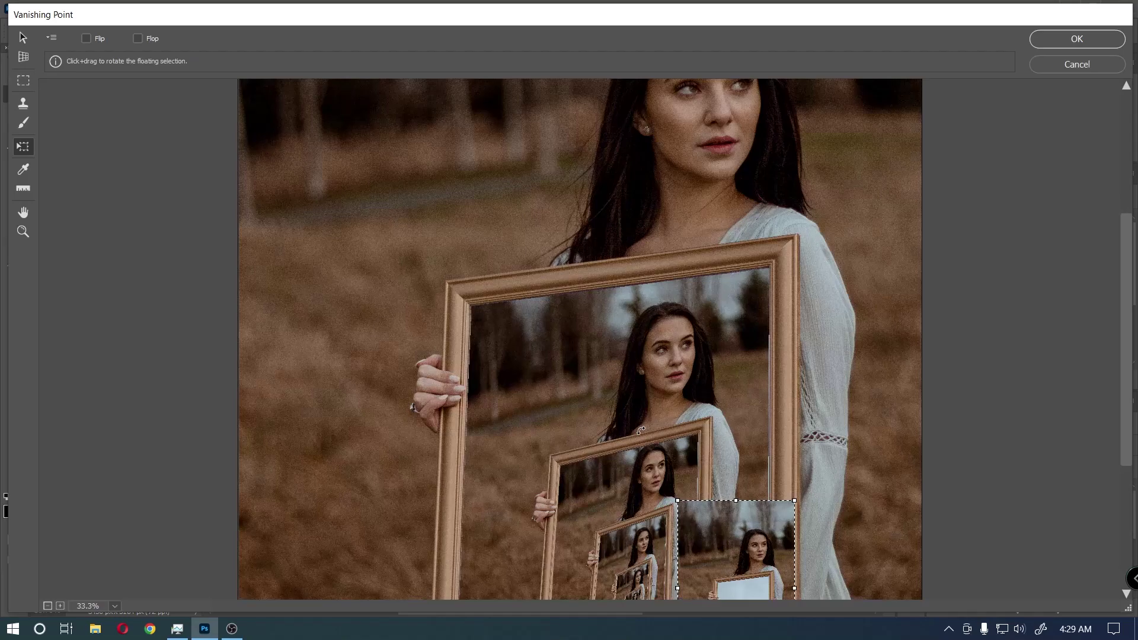
{"action": "scroll", "coordinate": [639, 379], "scroll_direction": "down", "scroll_amount": 3}
{"action": "scroll", "coordinate": [636, 308], "scroll_direction": "down", "scroll_amount": 2}
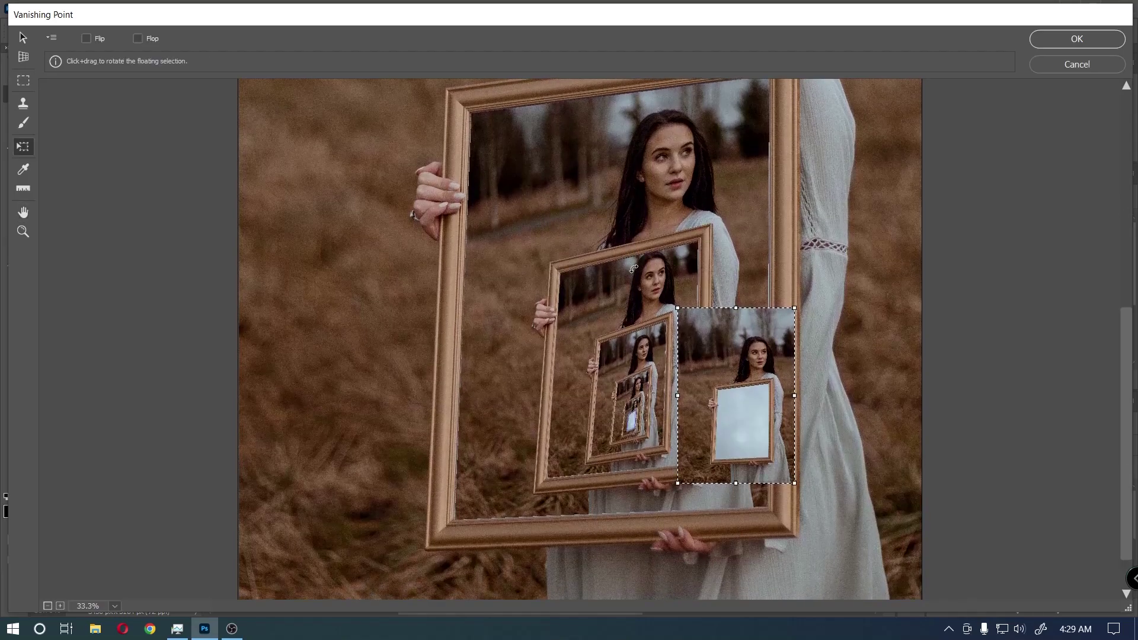
{"action": "key", "text": "ctrl+plus"}
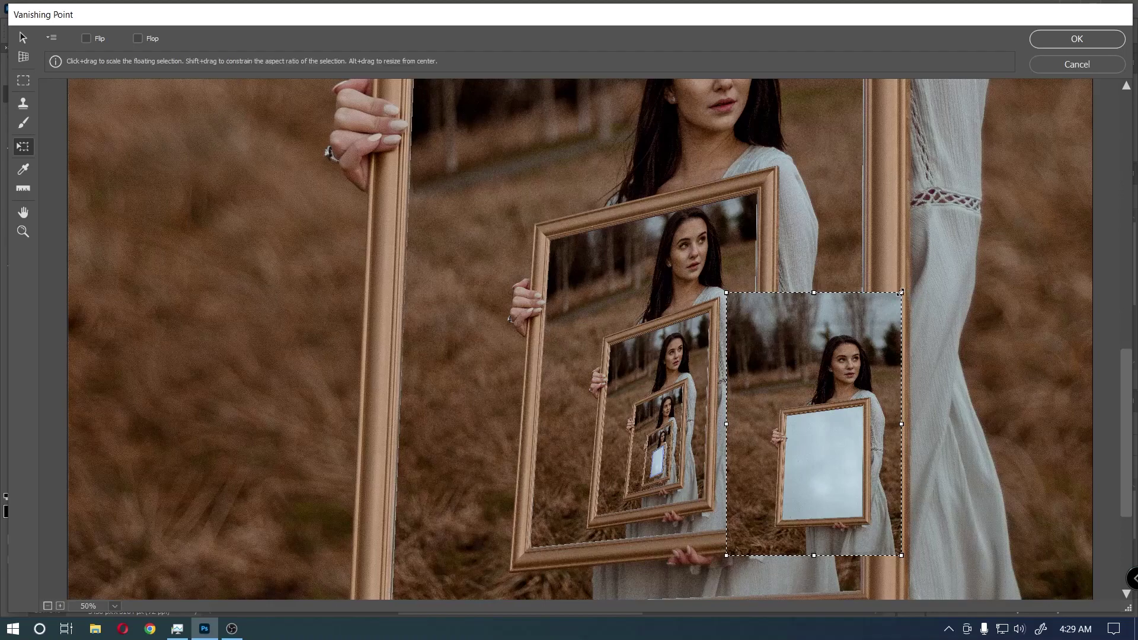
- Shrink the floating copy further and zoom in on the innermost nested frame
{"action": "left_click_drag", "start_coordinate": [901, 294], "coordinate": [822, 412]}
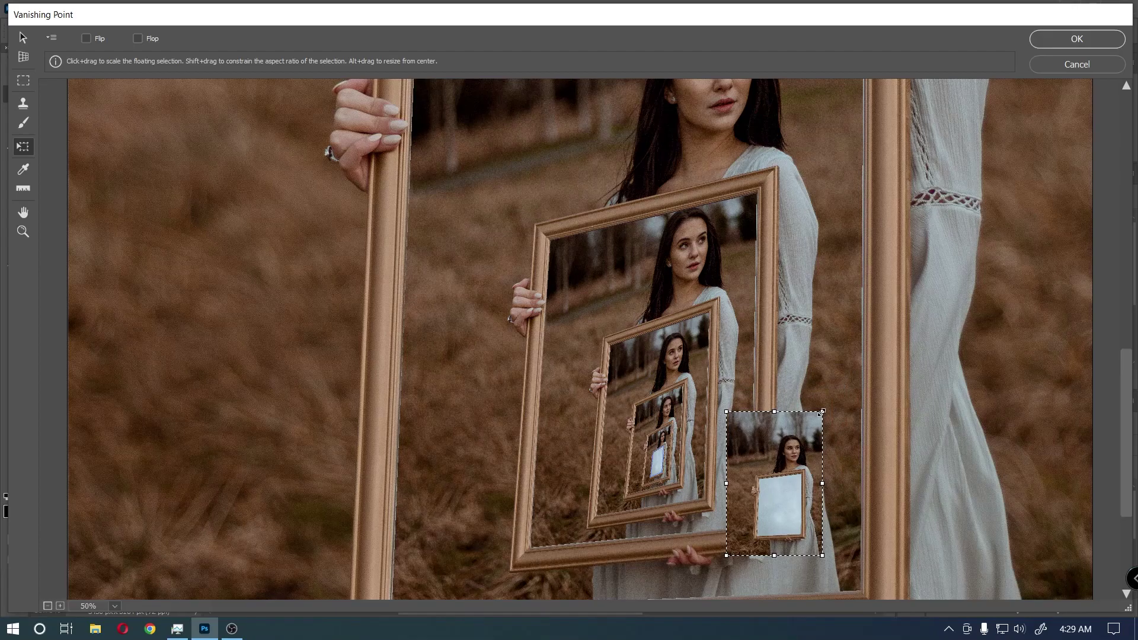
{"action": "scroll", "coordinate": [822, 412], "scroll_direction": "up", "scroll_amount": 1}
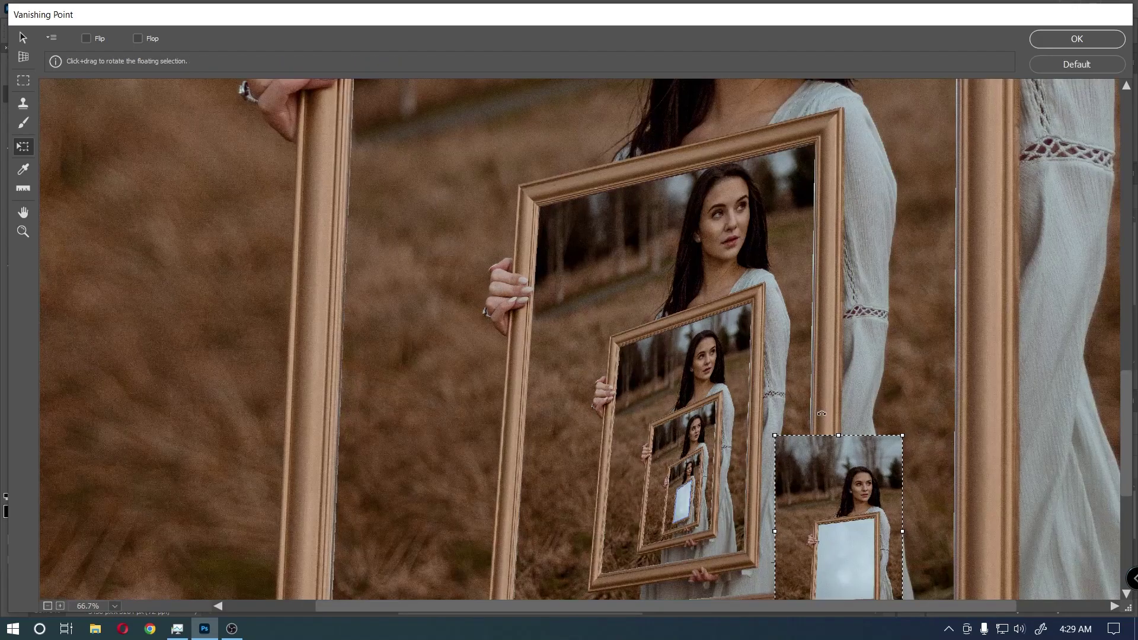
{"action": "scroll", "coordinate": [822, 411], "scroll_direction": "up", "scroll_amount": 1}
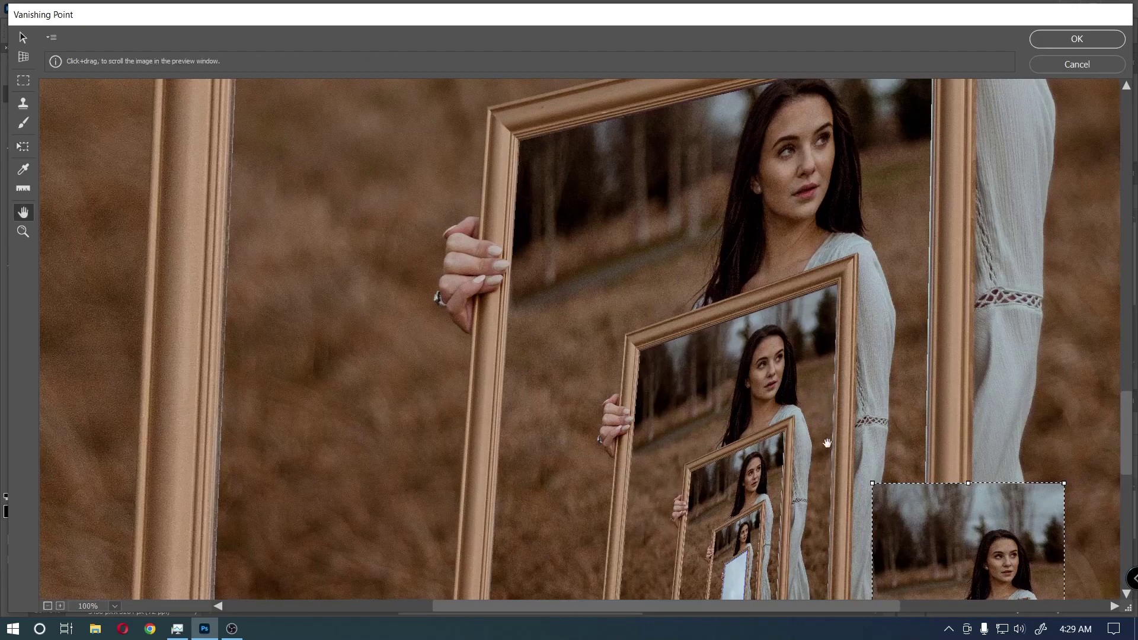
{"action": "left_click_drag", "start_coordinate": [821, 415], "coordinate": [814, 252]}
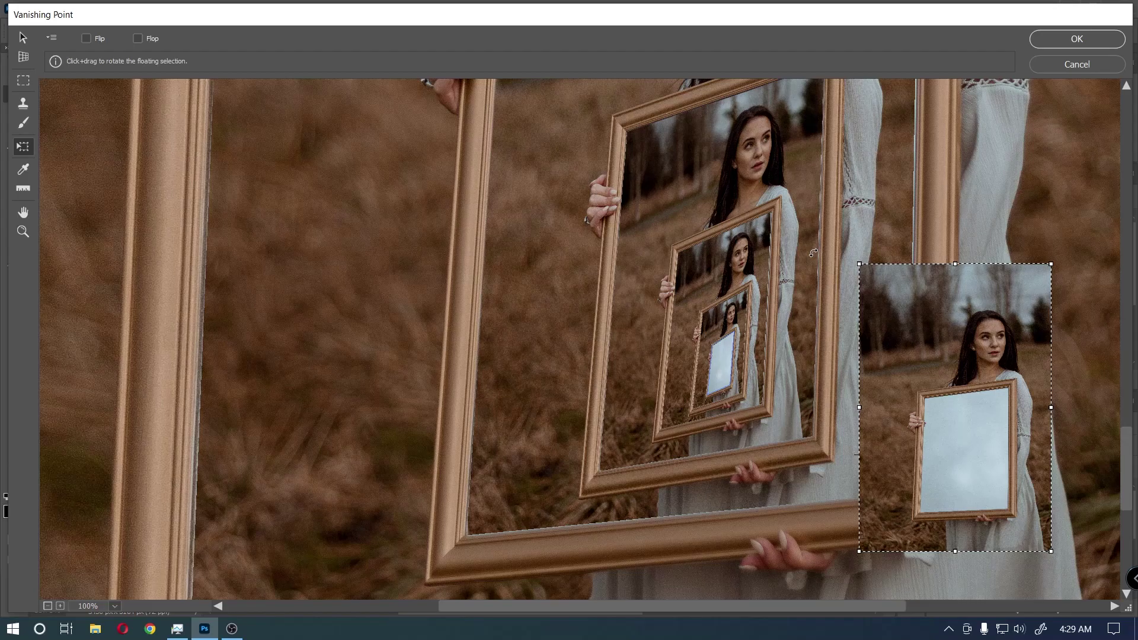
{"action": "scroll", "coordinate": [813, 252], "scroll_direction": "up", "scroll_amount": 1}
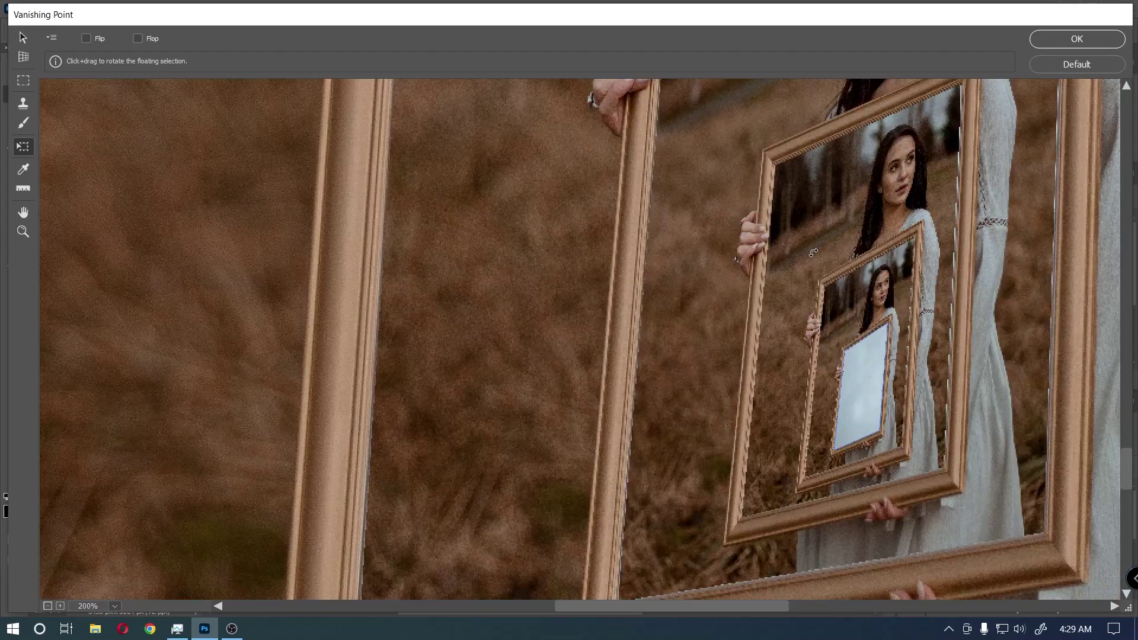
{"action": "key", "text": "space"}
- Scale the copy much smaller and place it inside the innermost frame
{"action": "left_click_drag", "start_coordinate": [1039, 294], "coordinate": [649, 268]}
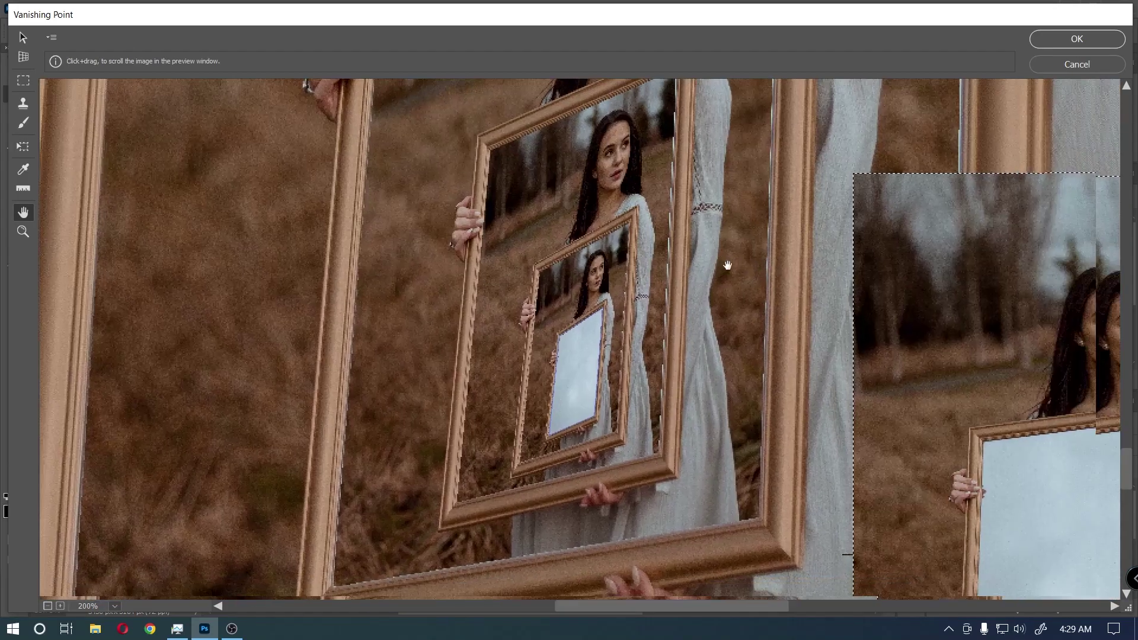
{"action": "left_click_drag", "start_coordinate": [771, 162], "coordinate": [843, 343]}
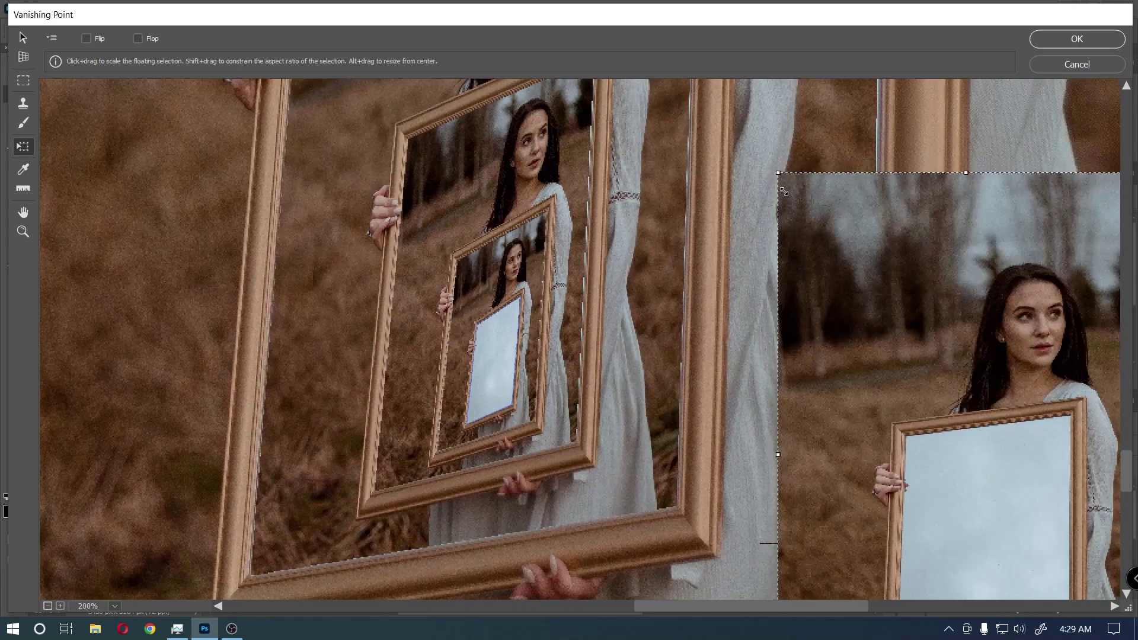
{"action": "left_click_drag", "start_coordinate": [952, 419], "coordinate": [711, 237]}
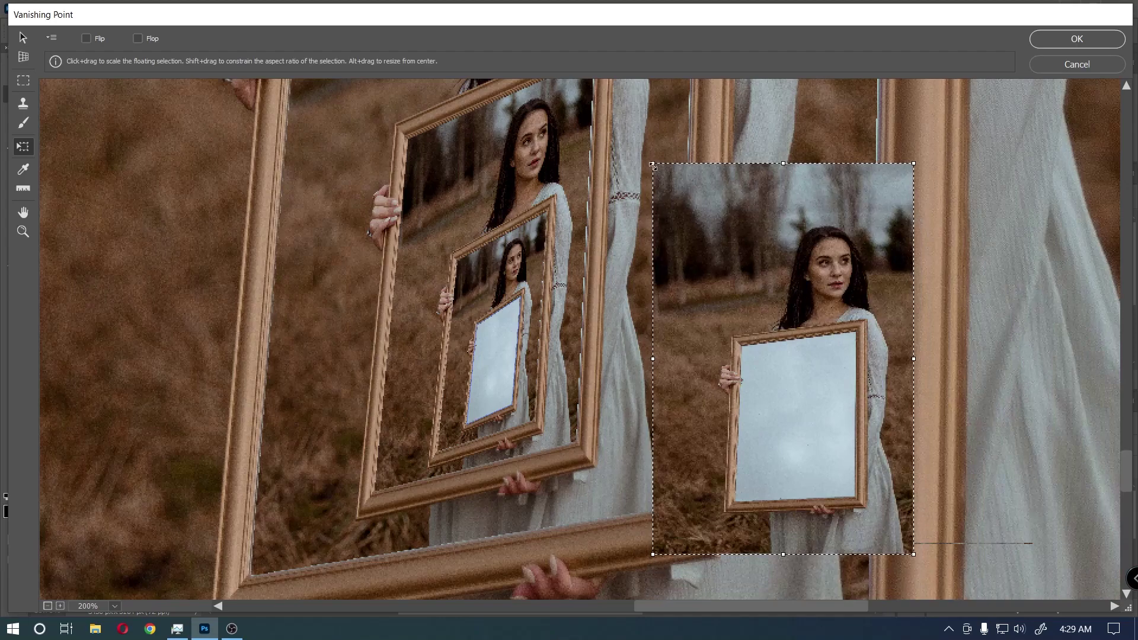
{"action": "left_click_drag", "start_coordinate": [652, 165], "coordinate": [761, 410]}
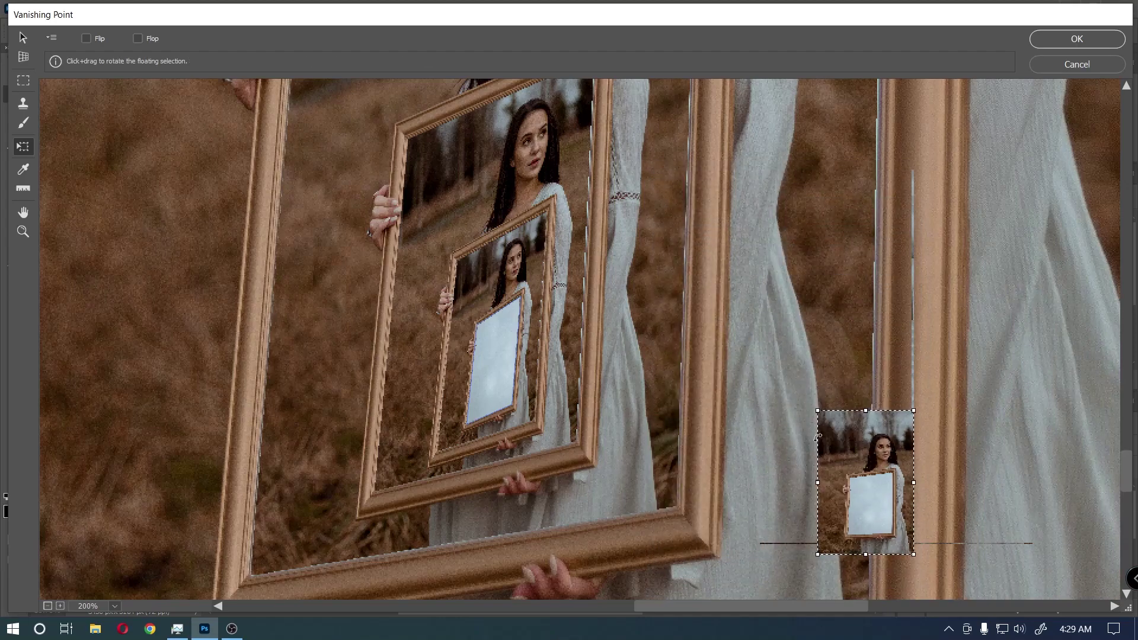
{"action": "mouse_move", "coordinate": [863, 460]}
{"action": "left_mouse_down"}
{"action": "mouse_move", "coordinate": [648, 364]}
{"action": "mouse_move", "coordinate": [503, 346]}
{"action": "mouse_move", "coordinate": [505, 531]}
{"action": "mouse_move", "coordinate": [488, 501]}
{"action": "mouse_move", "coordinate": [500, 388]}
{"action": "left_mouse_up"}
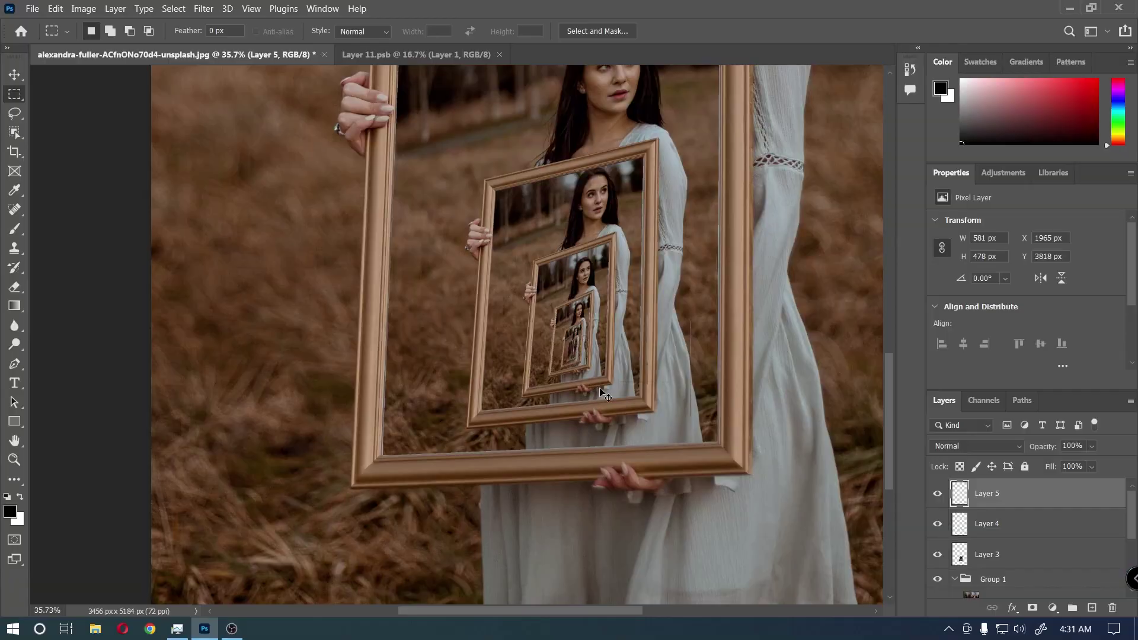
- Fit the image on screen and close the Layer 11.psb document
{"action": "key", "text": "ctrl+0"}
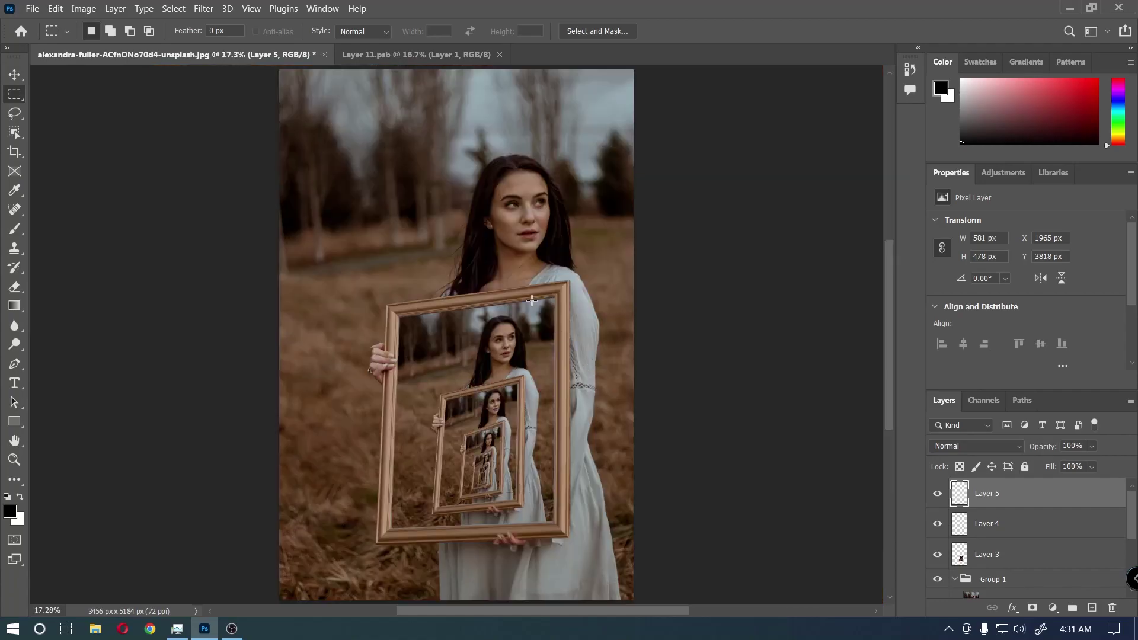
{"action": "left_click", "coordinate": [498, 53]}
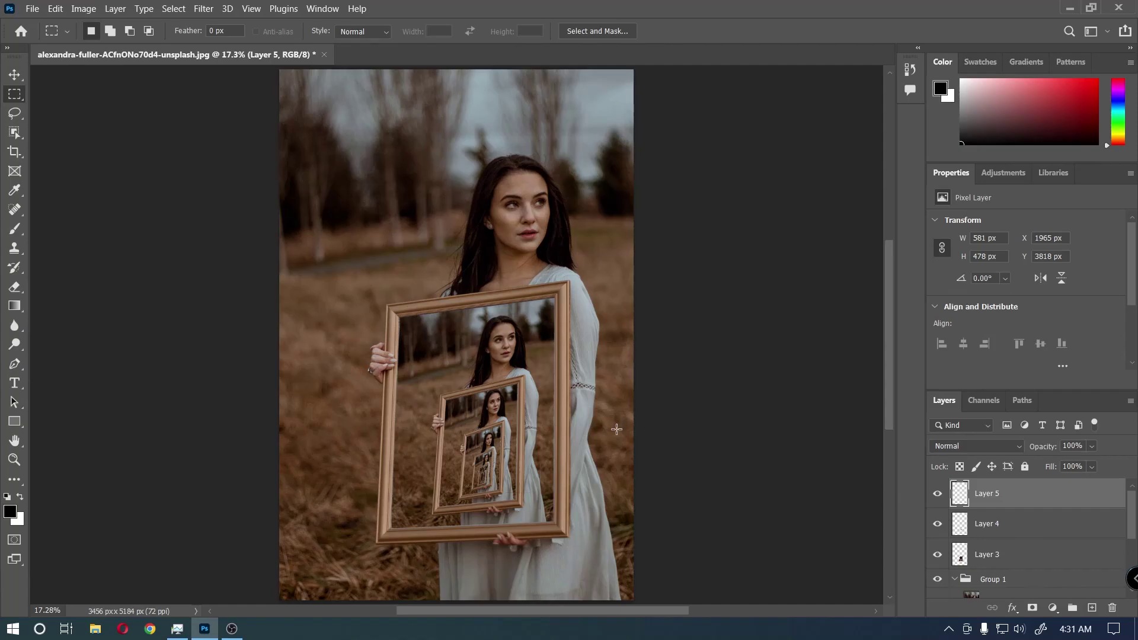
{"action": "left_click", "coordinate": [32, 8]}
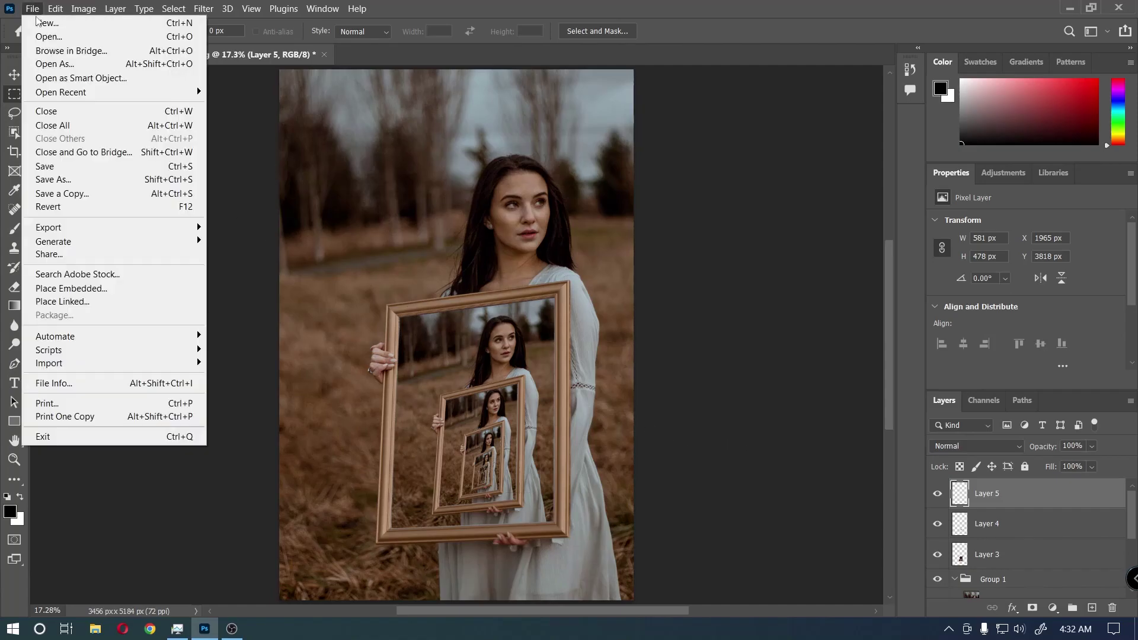
- Save the nested-frame image as Droste_Image.psd
{"action": "left_click", "coordinate": [67, 185]}
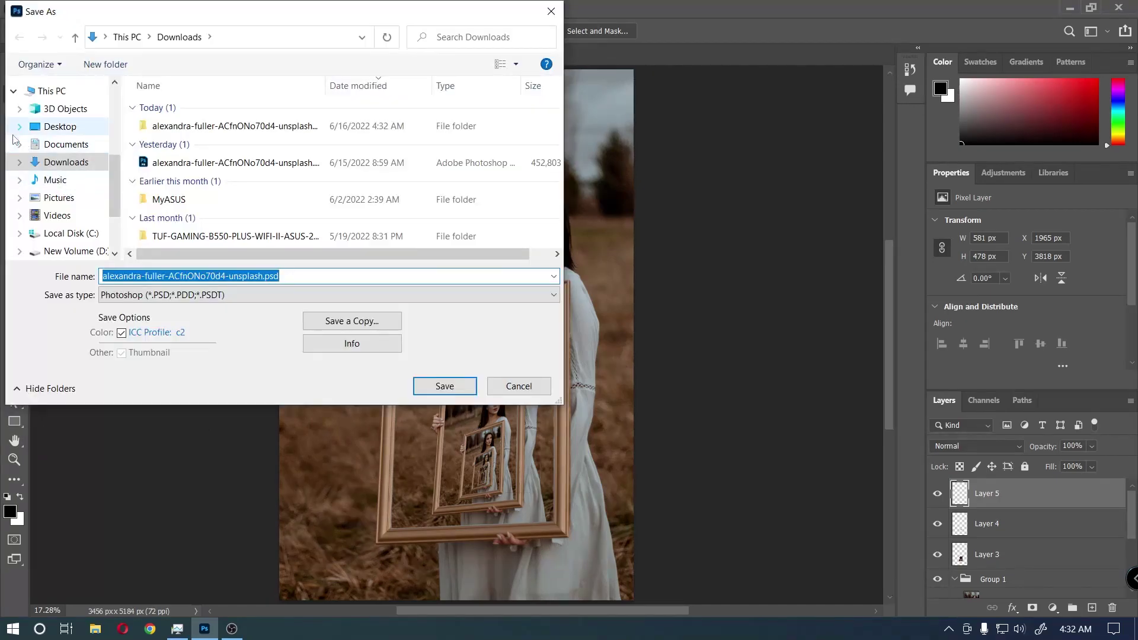
{"action": "left_click", "coordinate": [62, 145]}
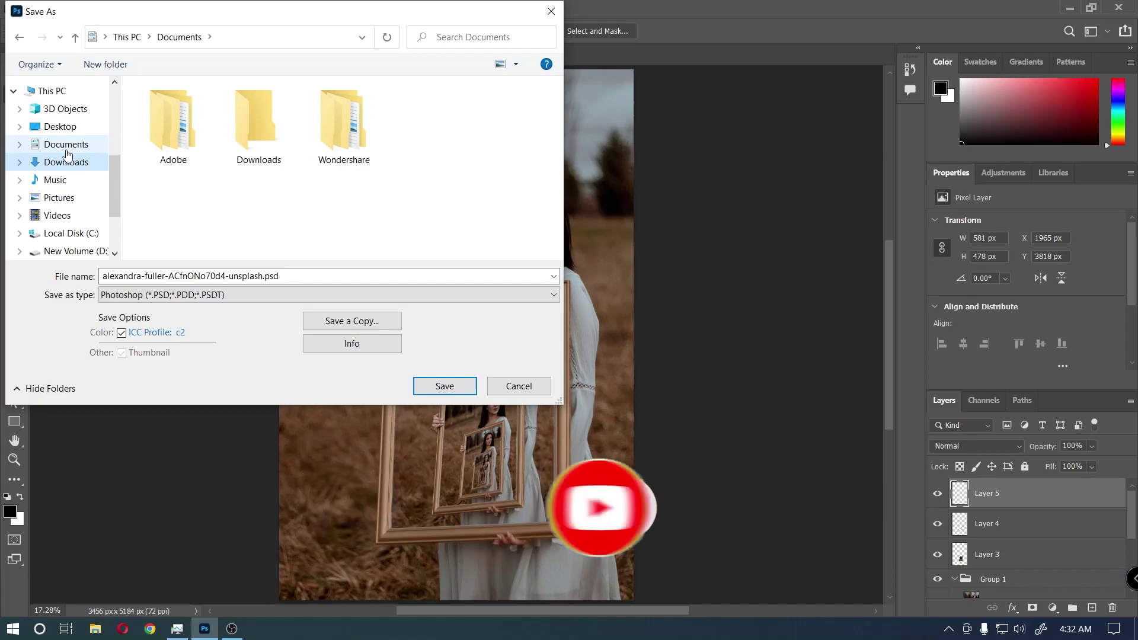
{"action": "left_click", "coordinate": [66, 160]}
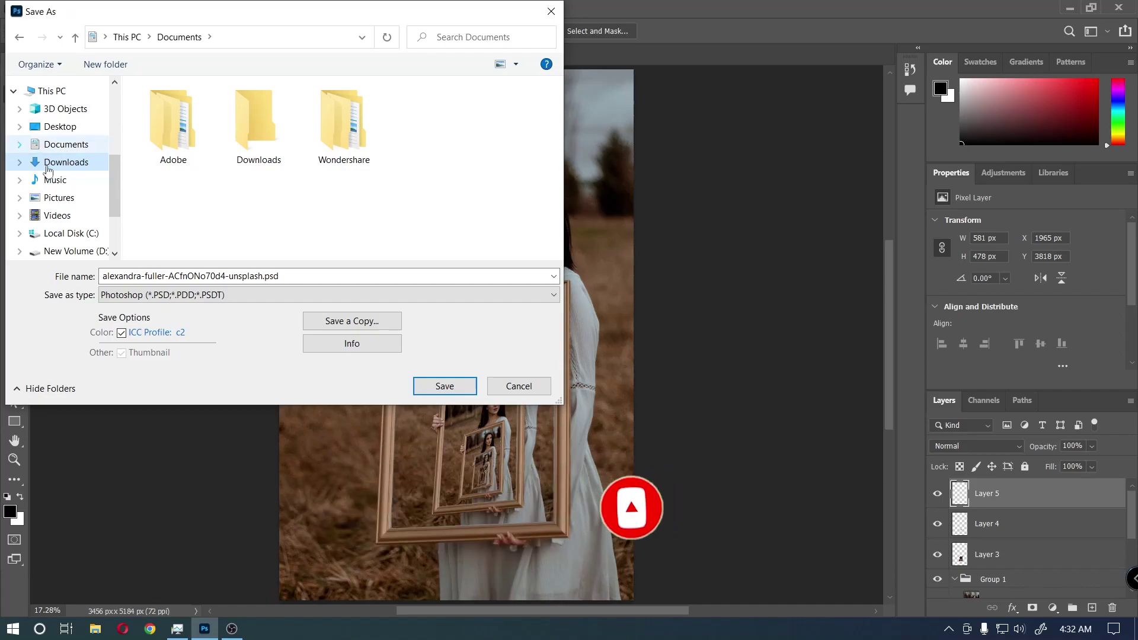
{"action": "left_click", "coordinate": [270, 276]}
{"action": "type", "text": "D"}
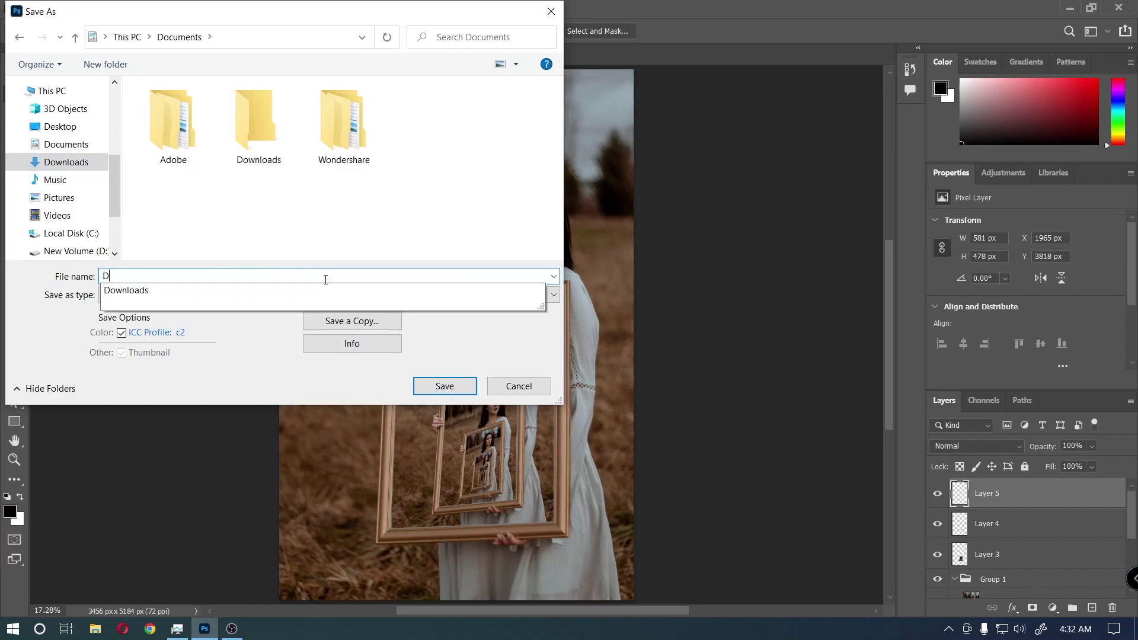
{"action": "type", "text": "roste_Image"}
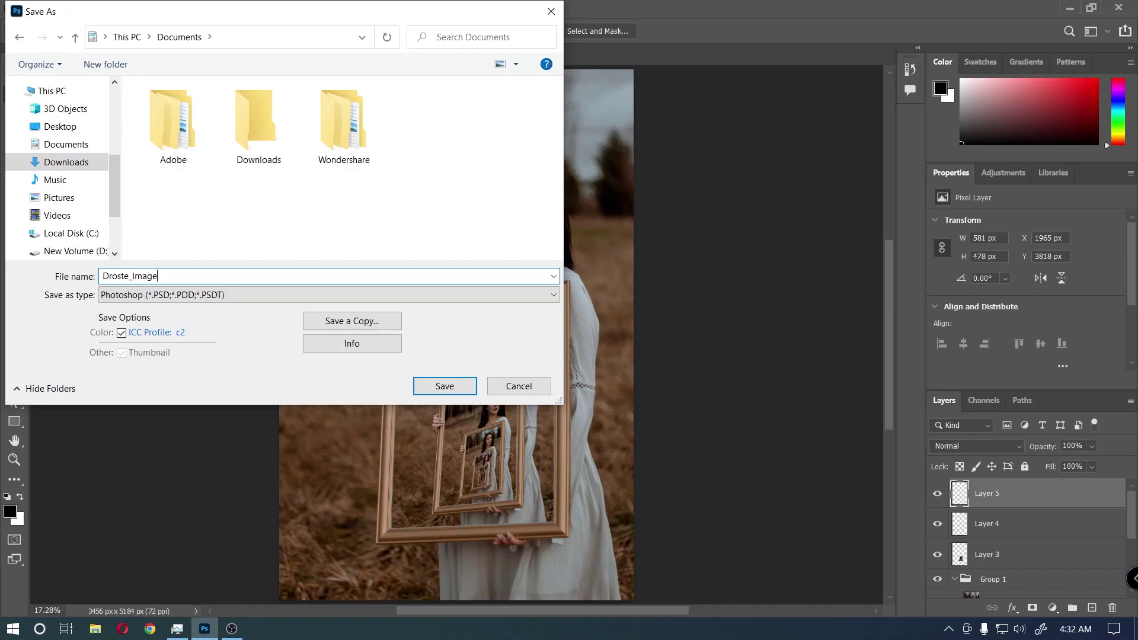
{"action": "key", "text": "Return"}
{"action": "key", "text": "Return"}
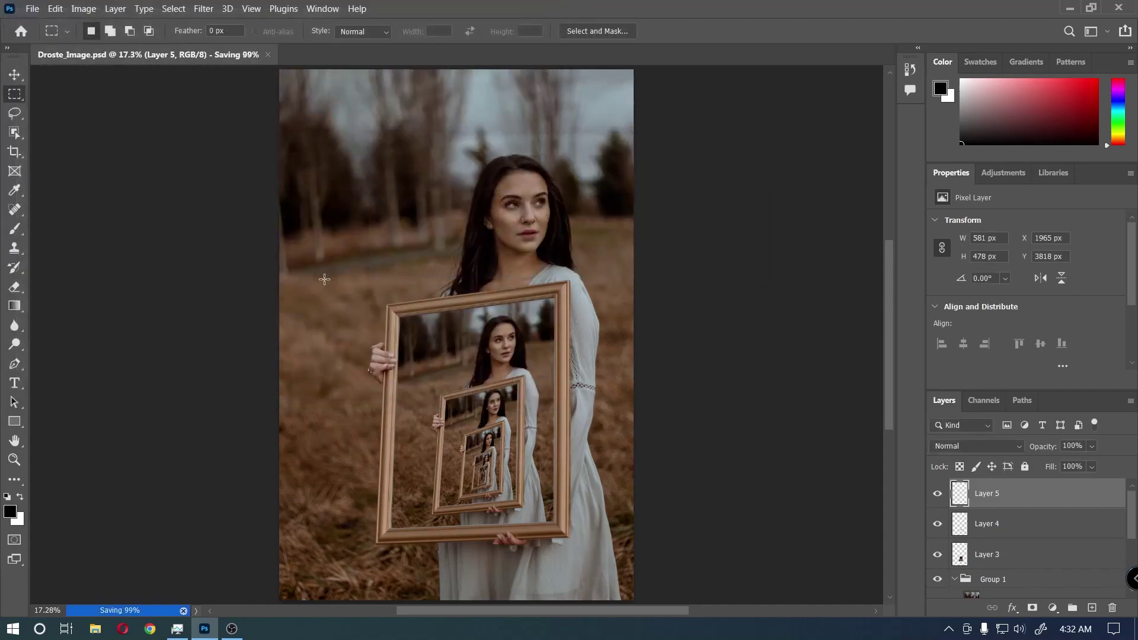
{"action": "left_click", "coordinate": [25, 9]}
{"action": "mouse_move", "coordinate": [49, 228]}
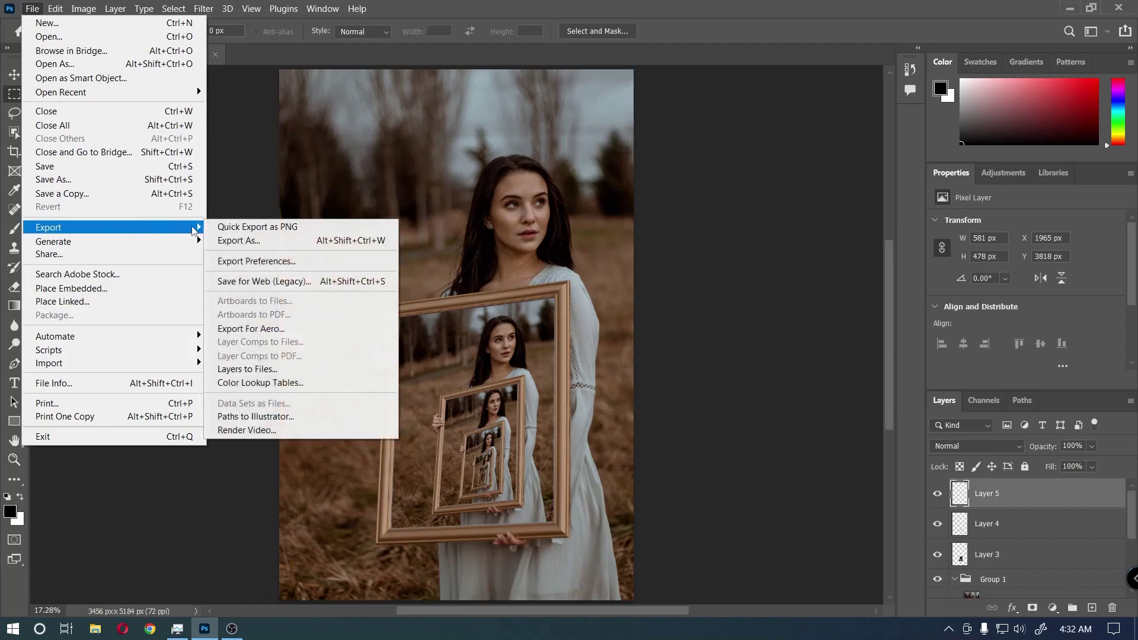
- Quick Export the image as Droste_Image.png
{"action": "left_click", "coordinate": [210, 226]}
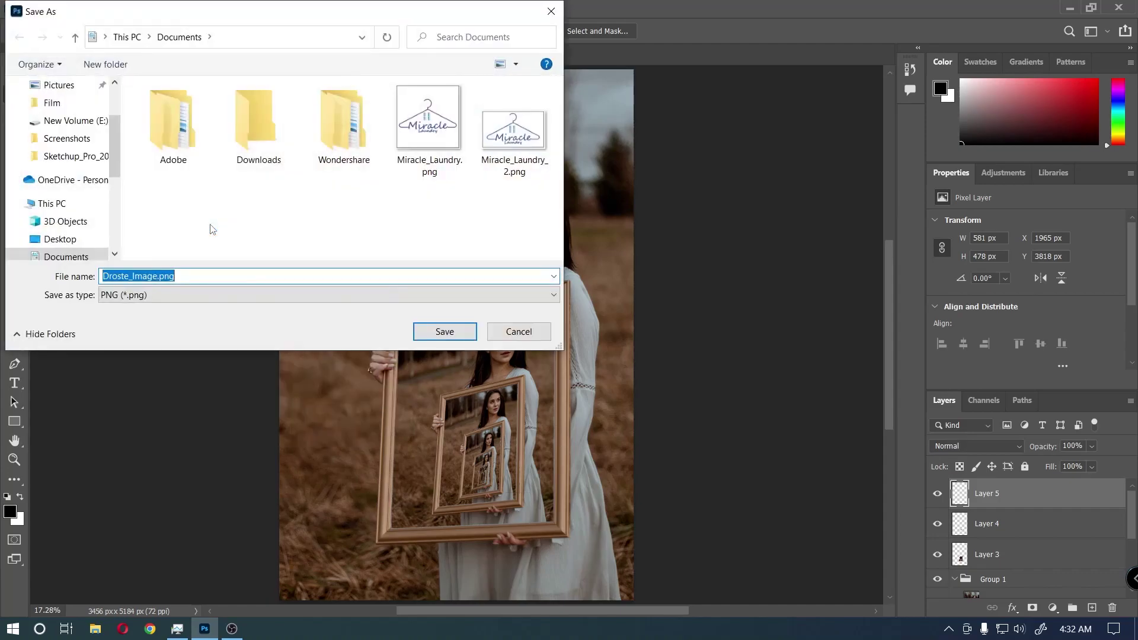
{"action": "key", "text": "Return"}
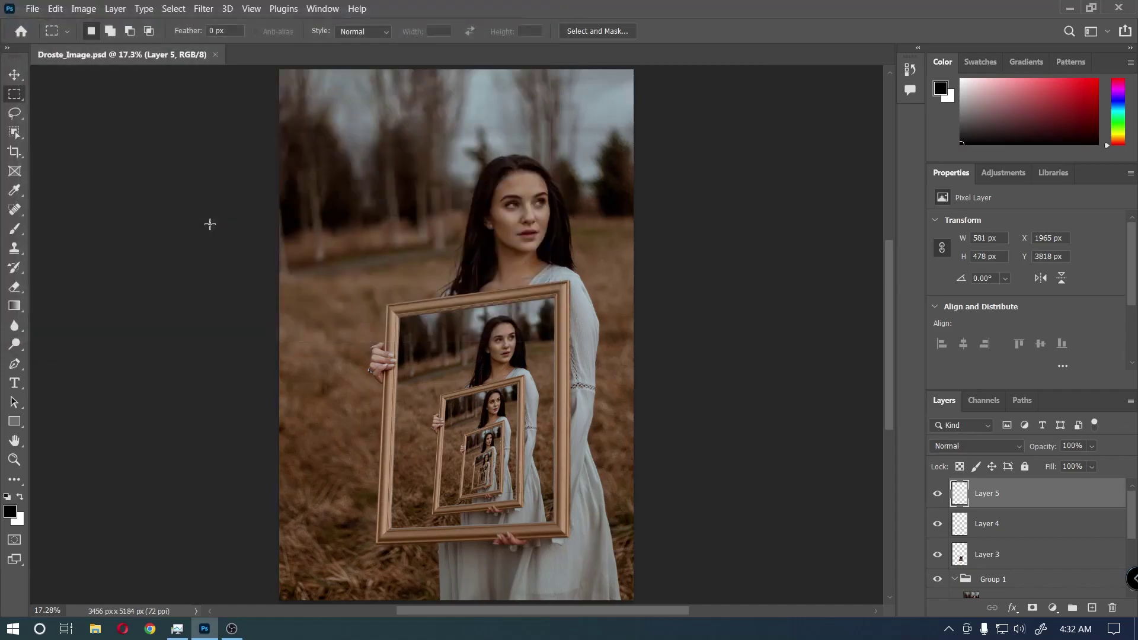